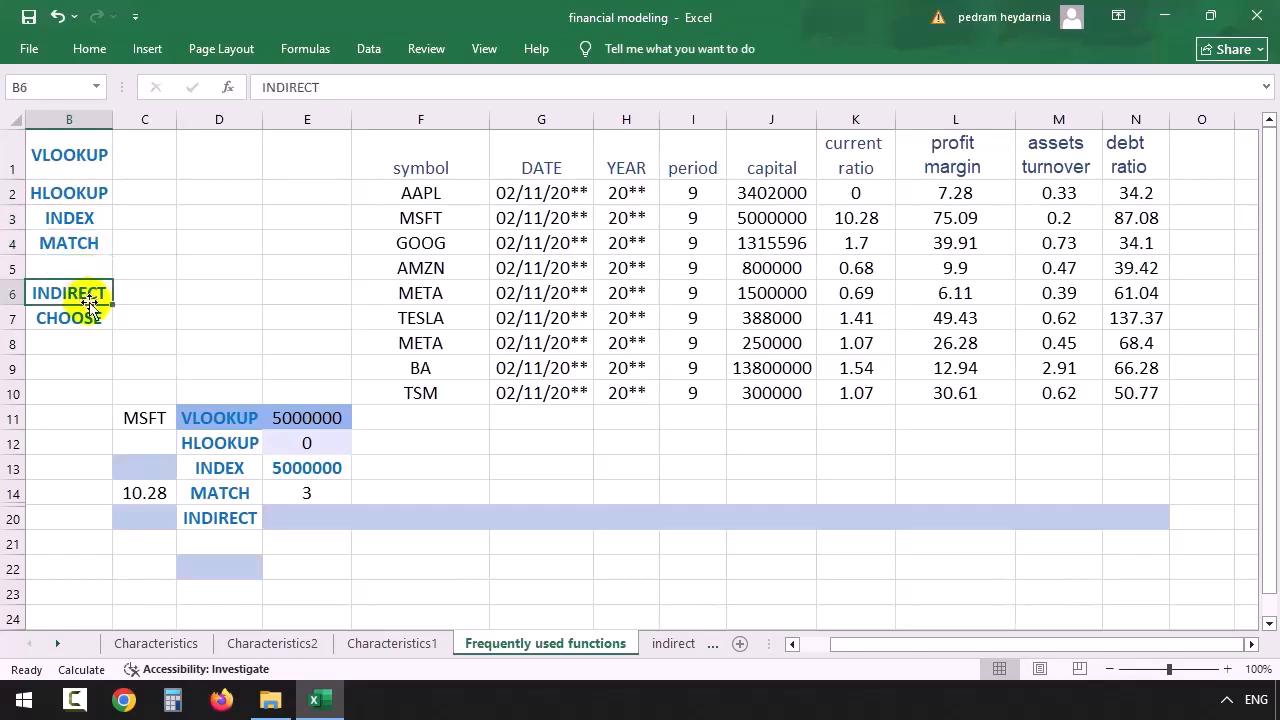
# Step: Examine the function names in column B and the symbol, year, period and capital entries of the financial table
pyautogui.click(80, 320)
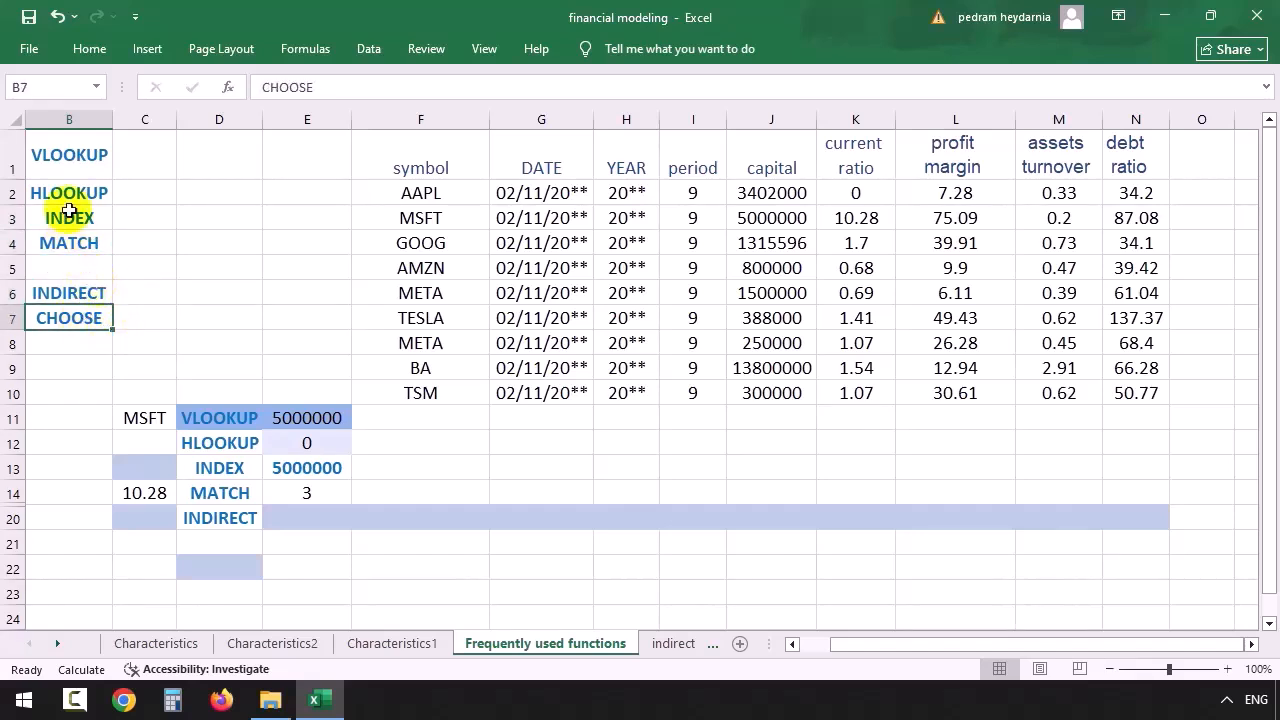
pyautogui.moveTo(65, 160); pyautogui.dragTo(74, 218)
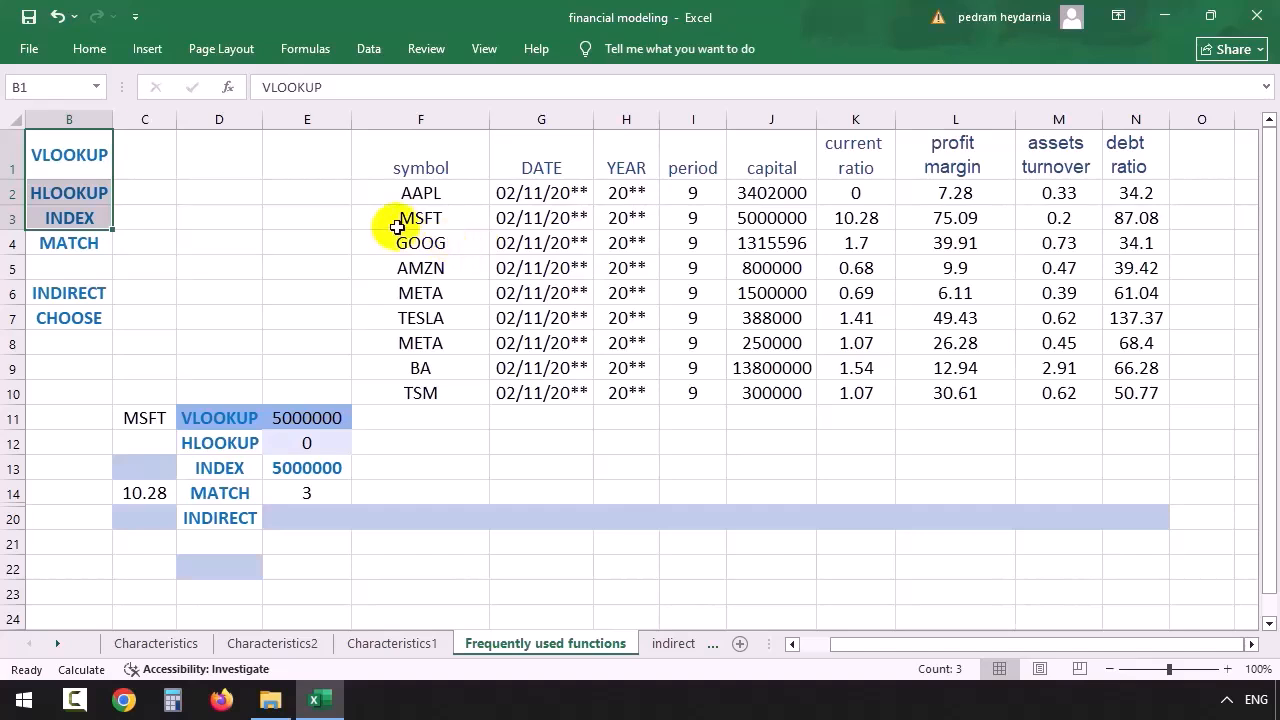
pyautogui.moveTo(397, 227); pyautogui.dragTo(693, 222)
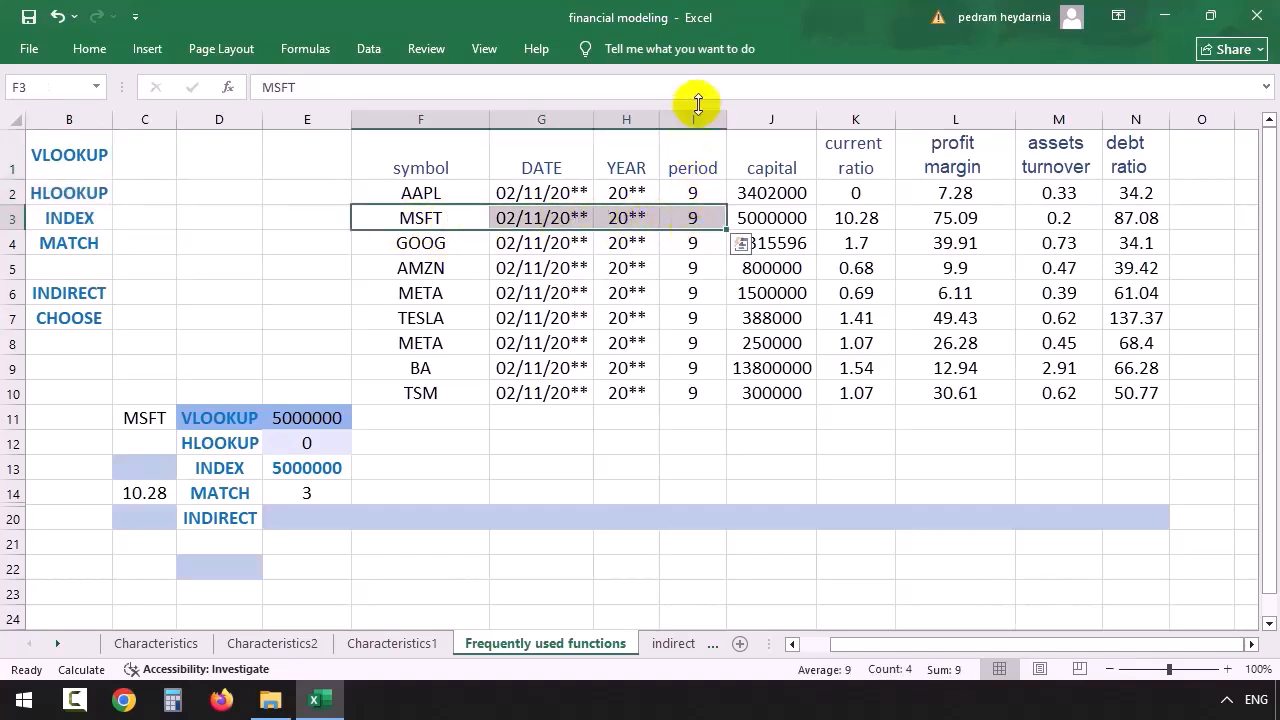
pyautogui.moveTo(689, 150); pyautogui.dragTo(694, 214)
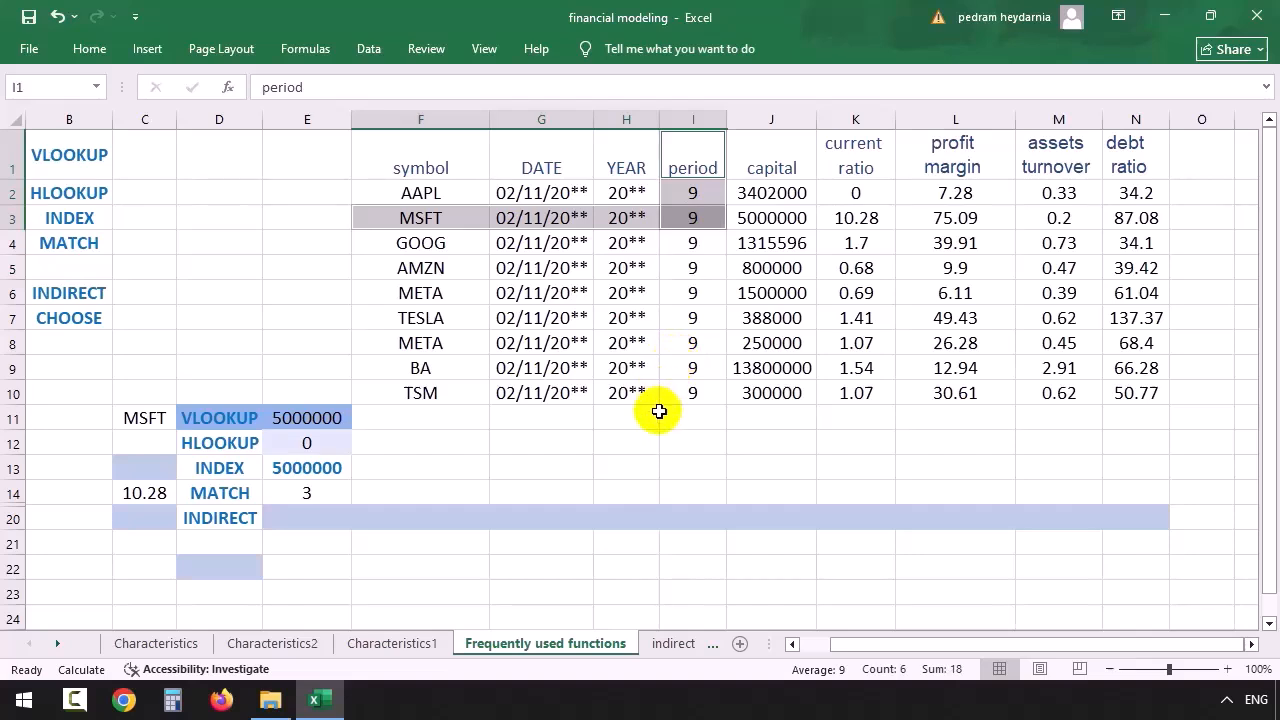
pyautogui.moveTo(440, 193); pyautogui.dragTo(777, 190)
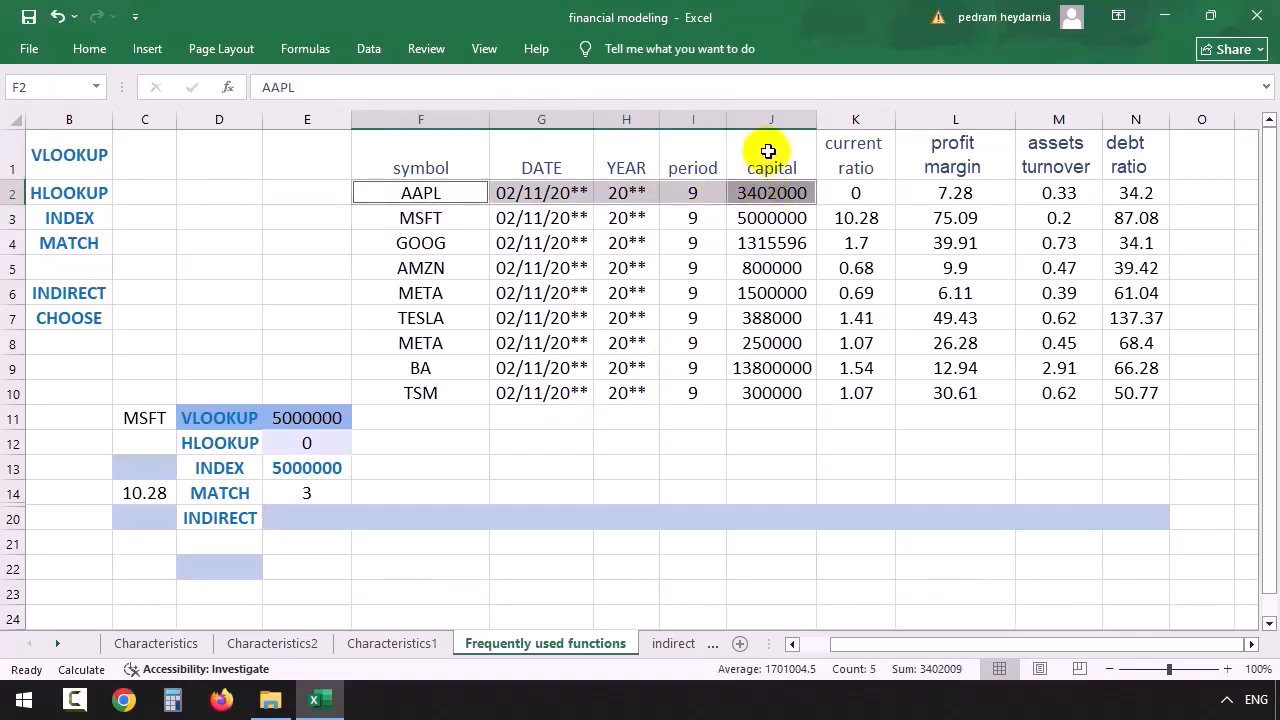
pyautogui.keyDown('ctrl'); pyautogui.click(768, 151); pyautogui.keyUp('ctrl')
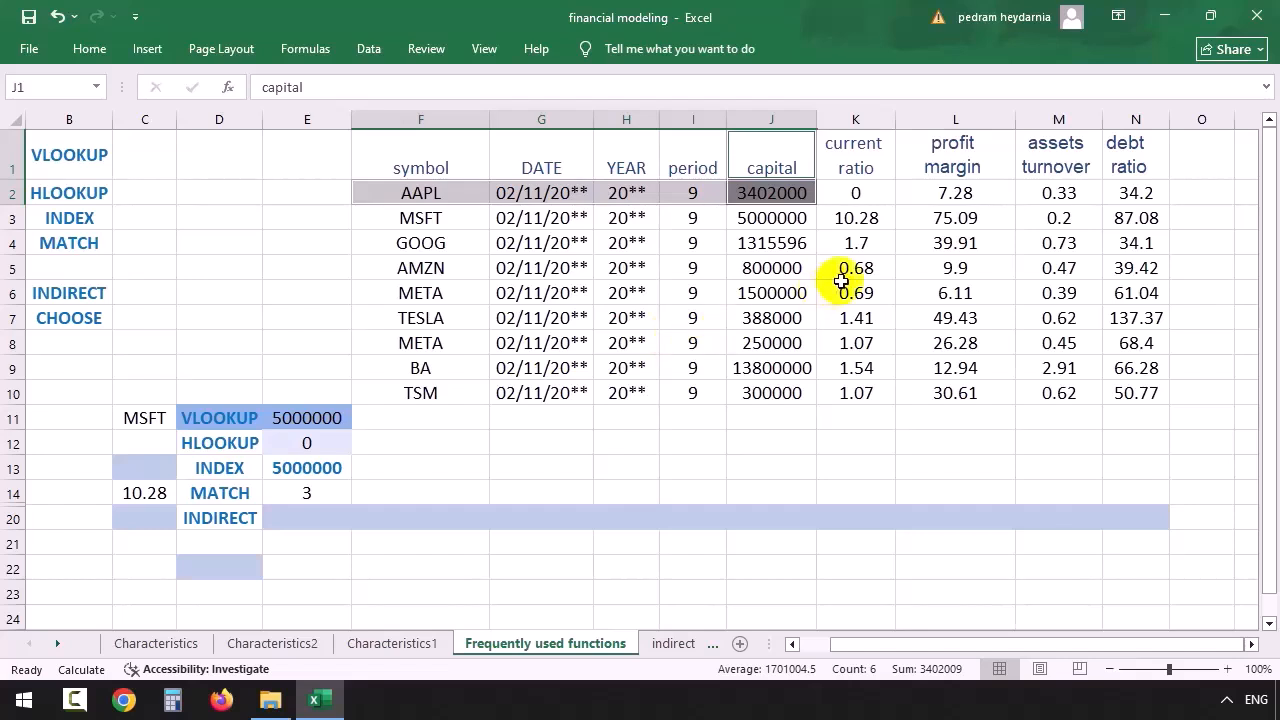
pyautogui.click(443, 198)
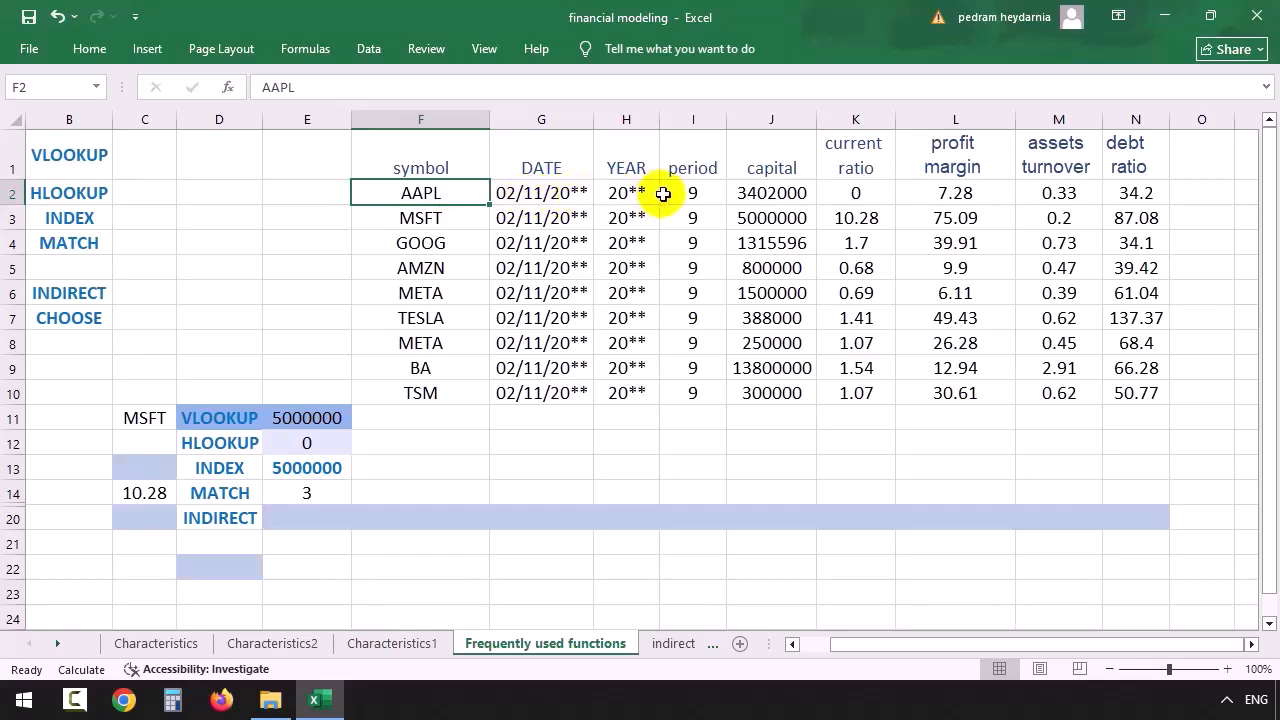
pyautogui.click(761, 168)
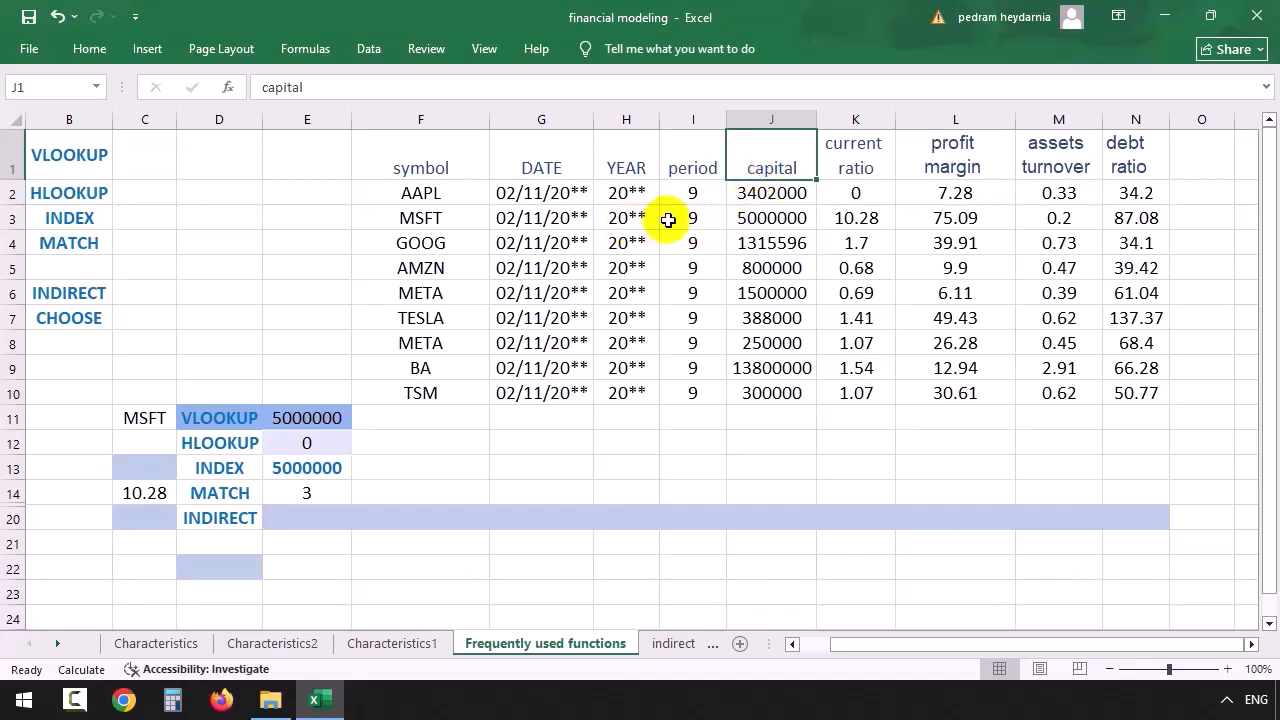
pyautogui.moveTo(627, 195); pyautogui.dragTo(634, 256)
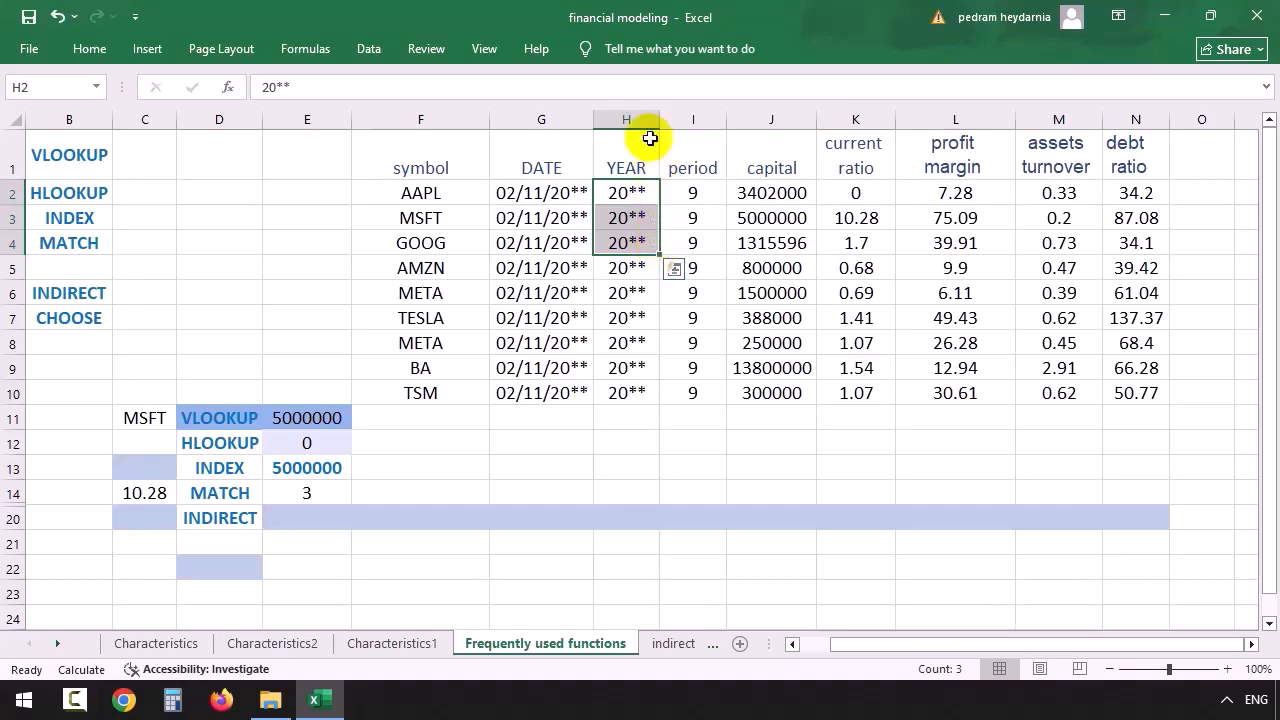
pyautogui.click(436, 194)
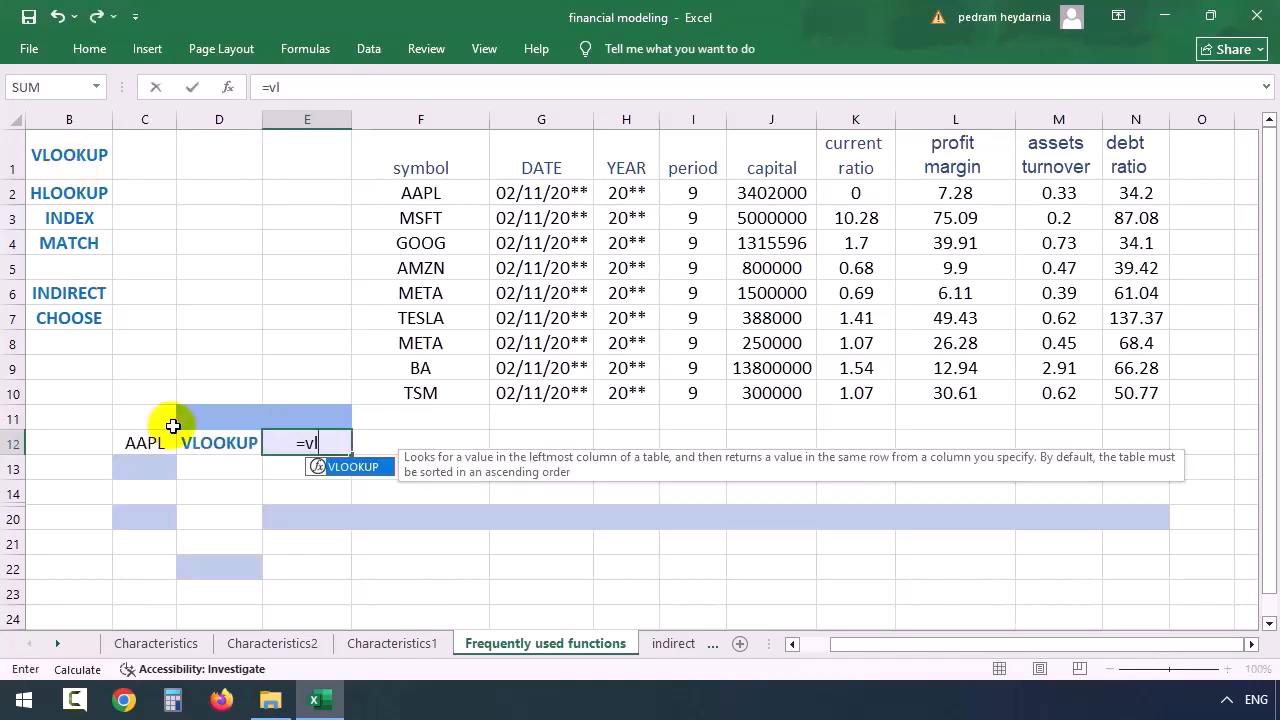
# Step: Enter the formula =VLOOKUP(C12,F1:N10,5,0) in E12 to look up the symbol's capital with an exact match
pyautogui.doubleClick(350, 468)
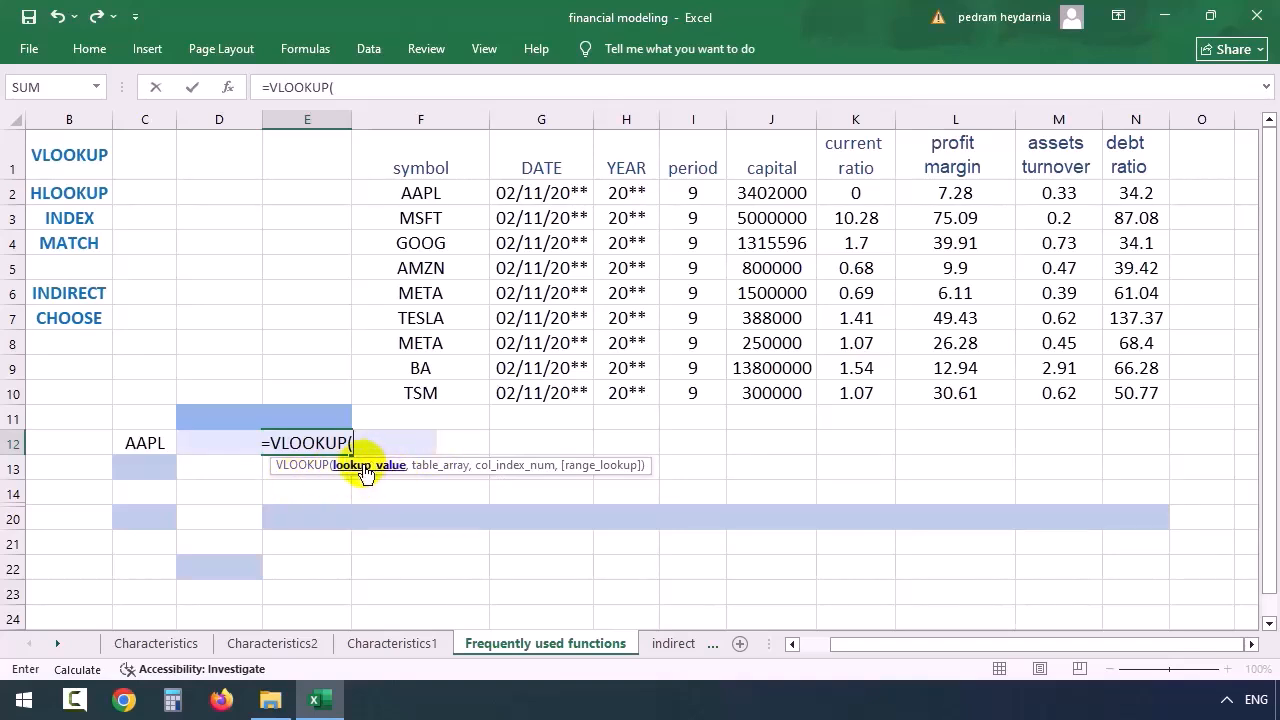
pyautogui.click(147, 448)
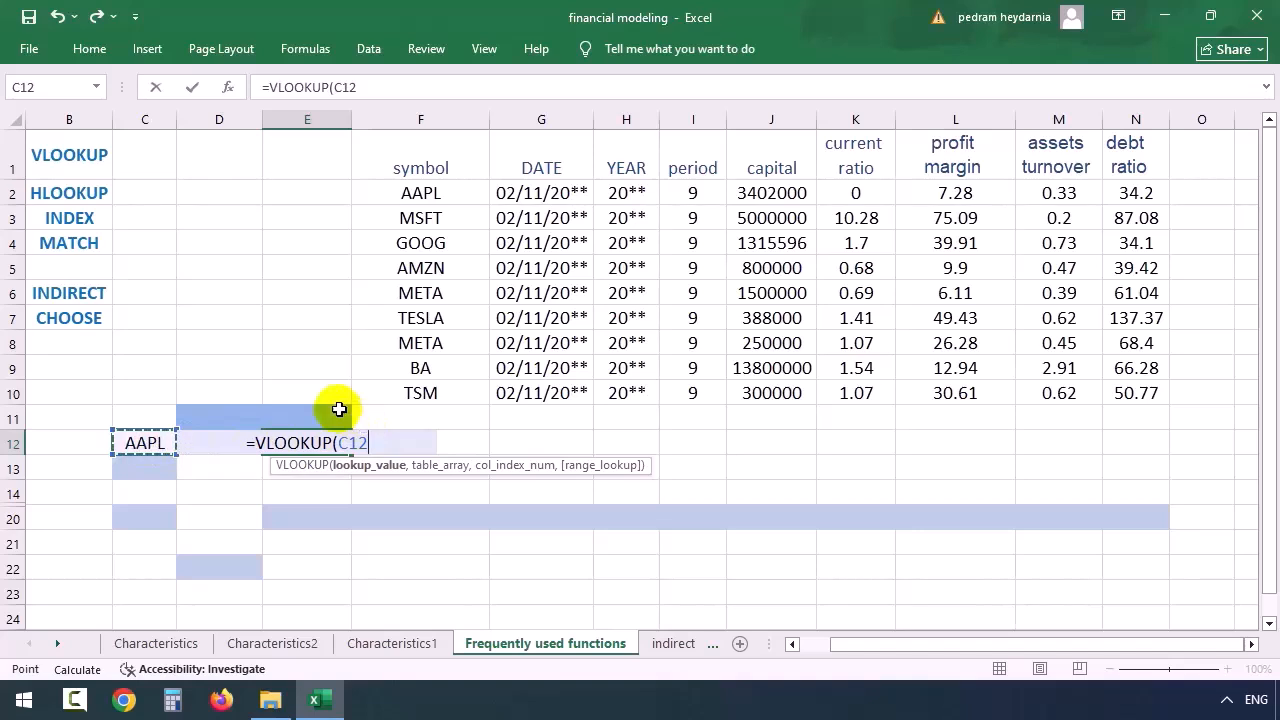
pyautogui.write(',')
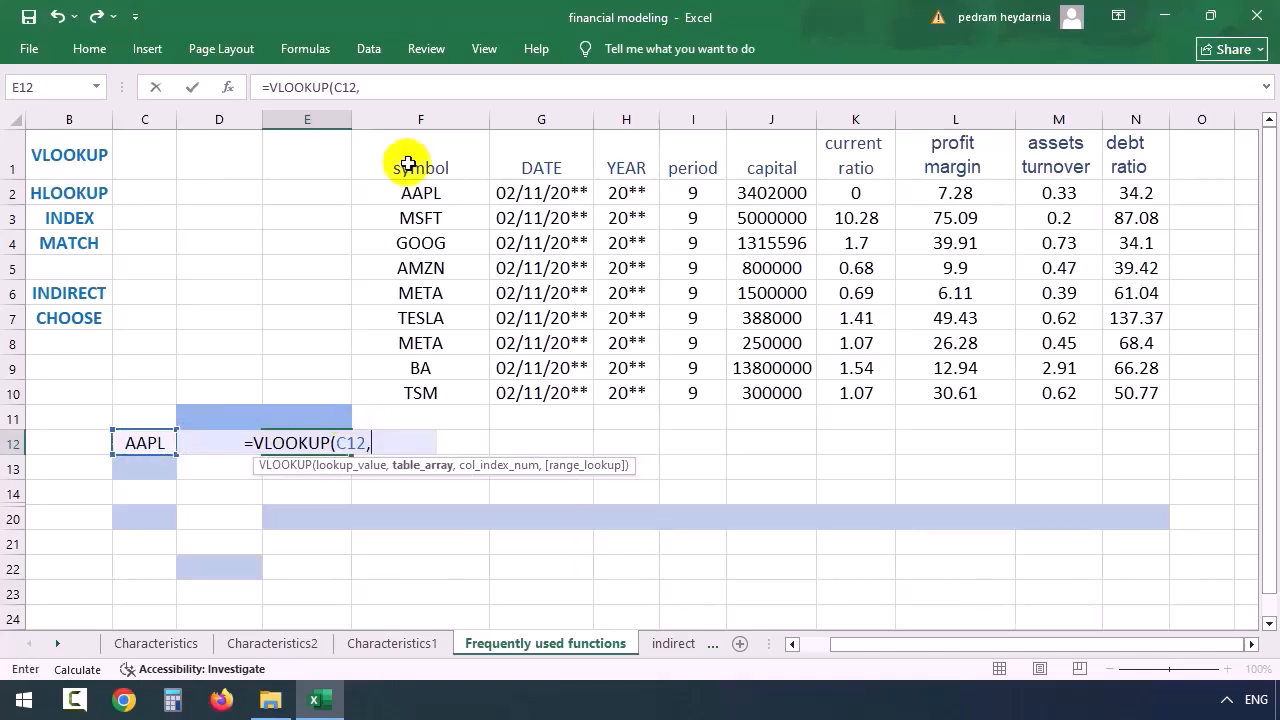
pyautogui.moveTo(408, 165); pyautogui.dragTo(1135, 397)
pyautogui.hotkey('ctrl', 'shift', 'Right')
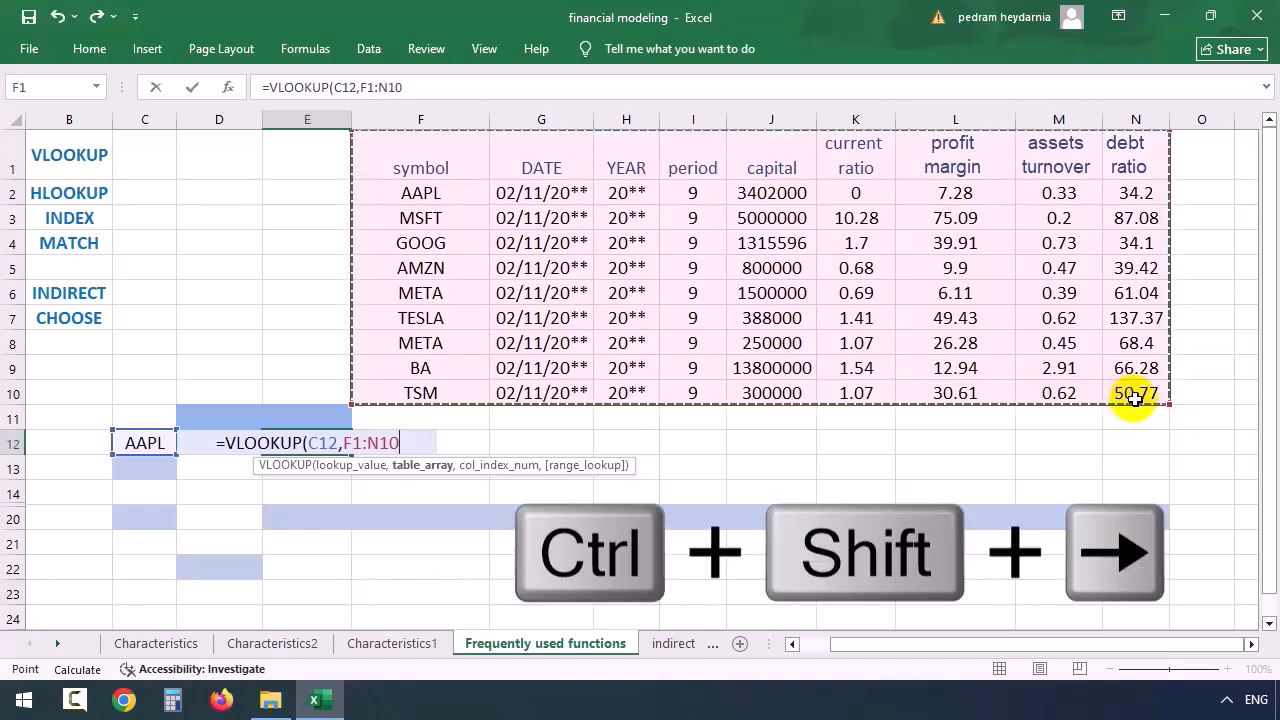
pyautogui.click(432, 165)
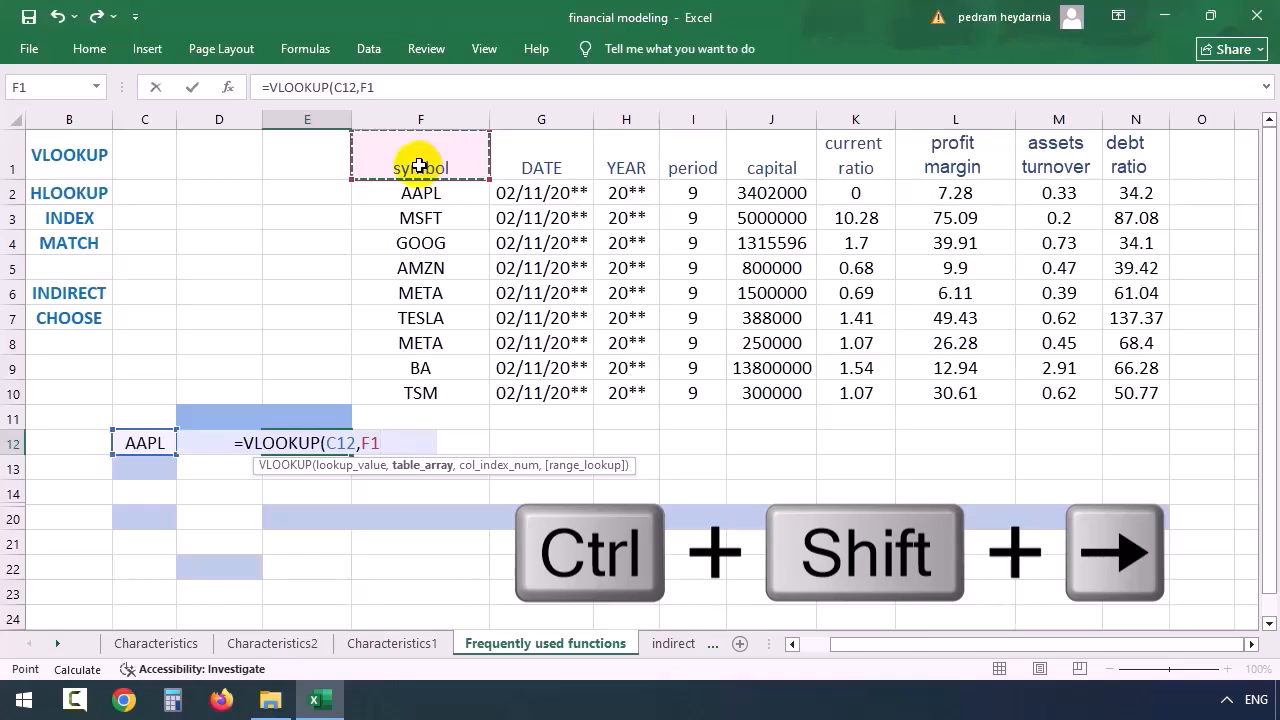
pyautogui.hotkey('ctrl', 'shift', 'Right')
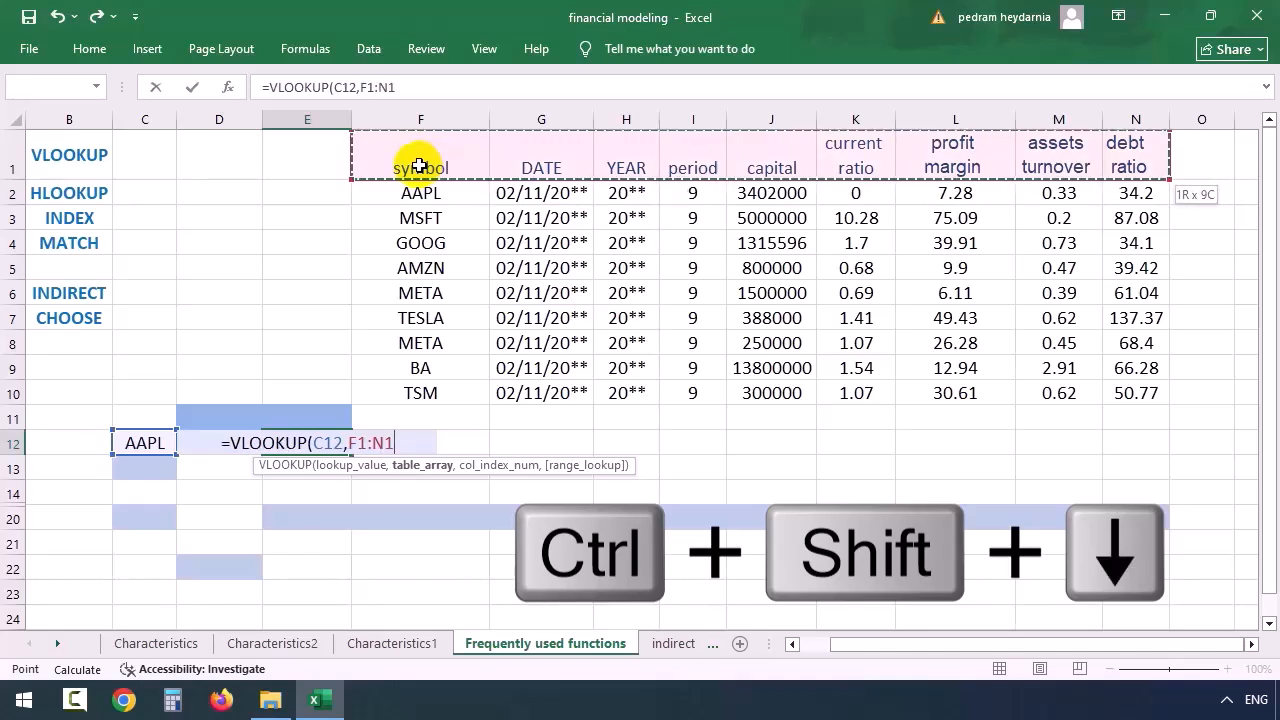
pyautogui.hotkey('ctrl', 'shift', 'Down')
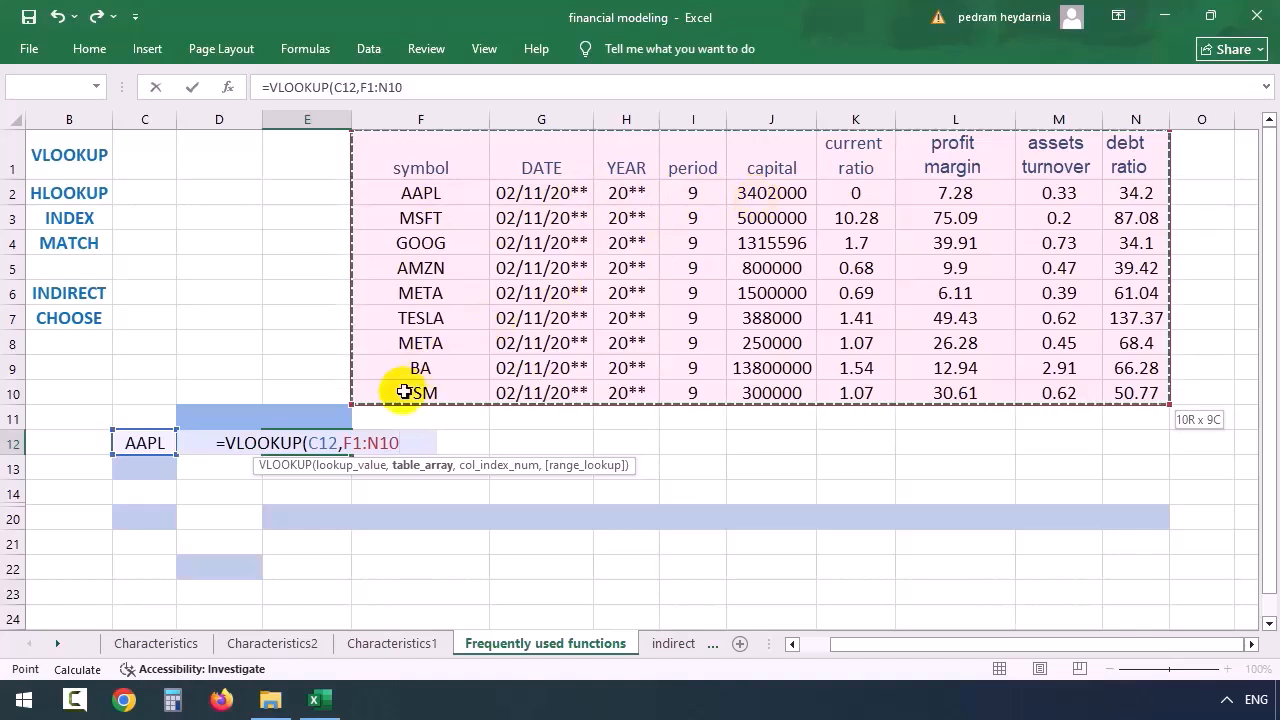
pyautogui.write(',5')
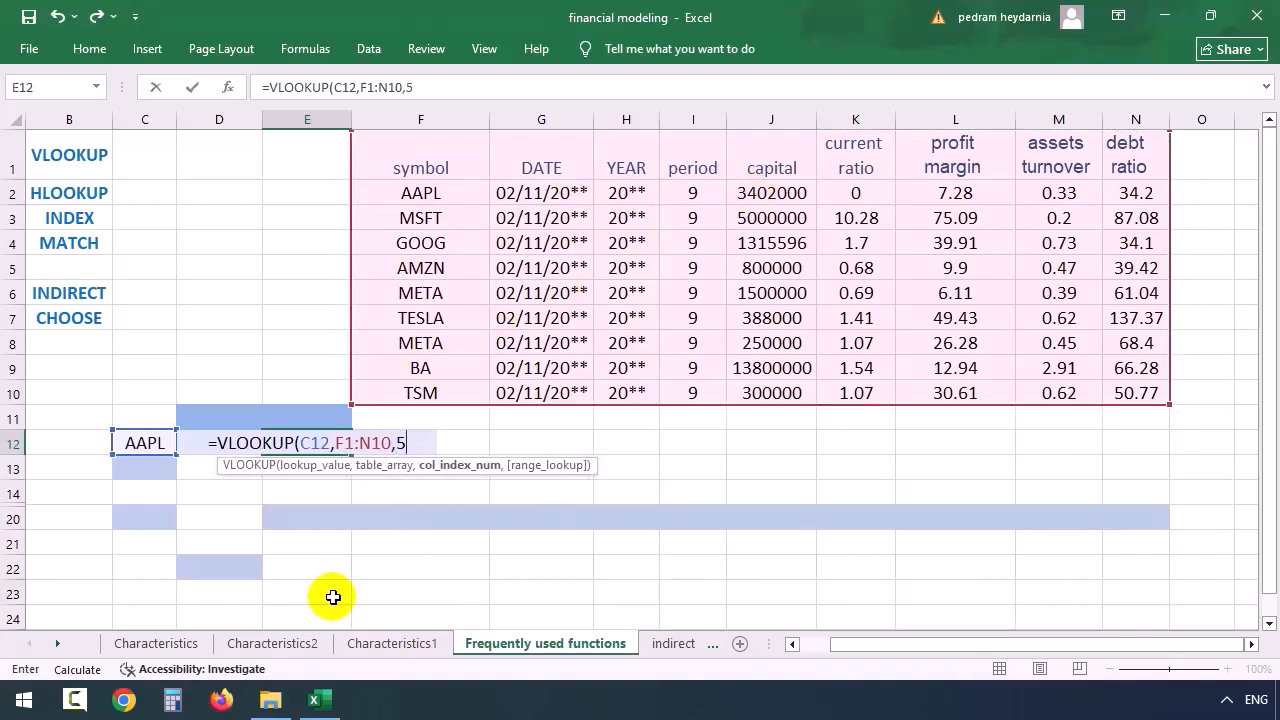
pyautogui.write(',')
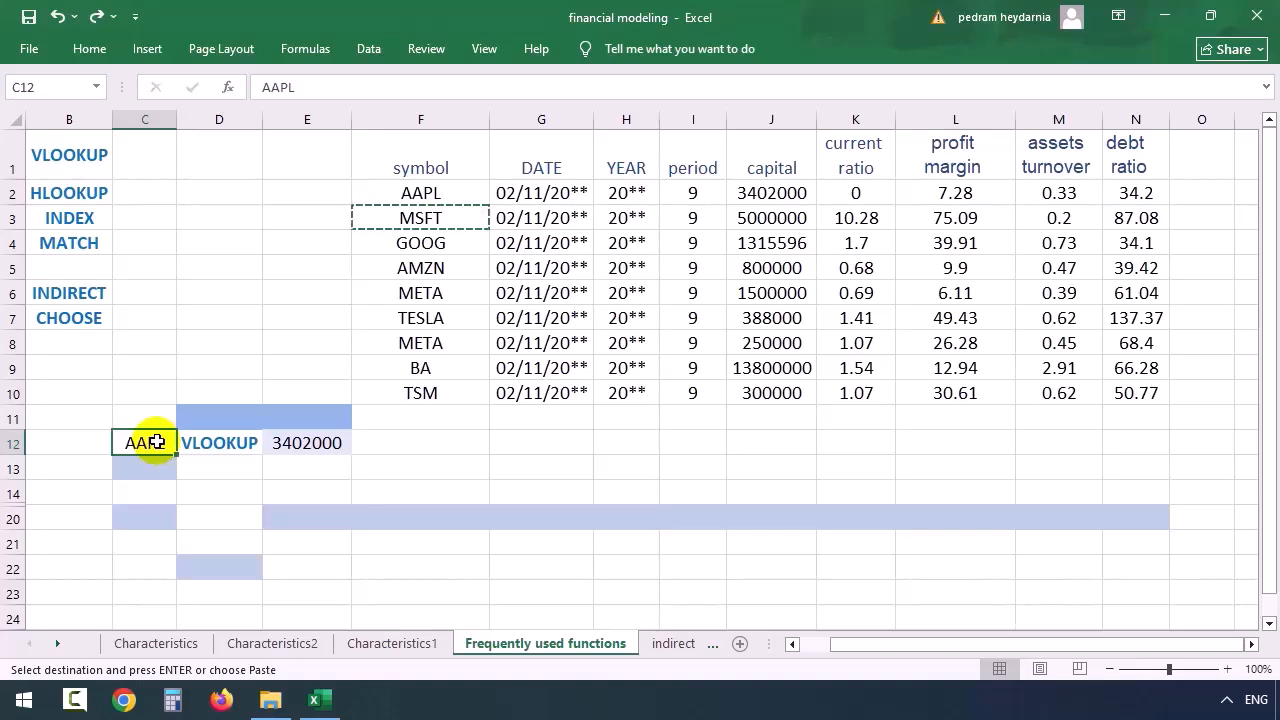
# Step: Replace the lookup symbol in C12 with the copied MSFT and select the VLOOKUP result in E12
pyautogui.hotkey('ctrl', 'v')
pyautogui.press('Right')
pyautogui.press('Right')
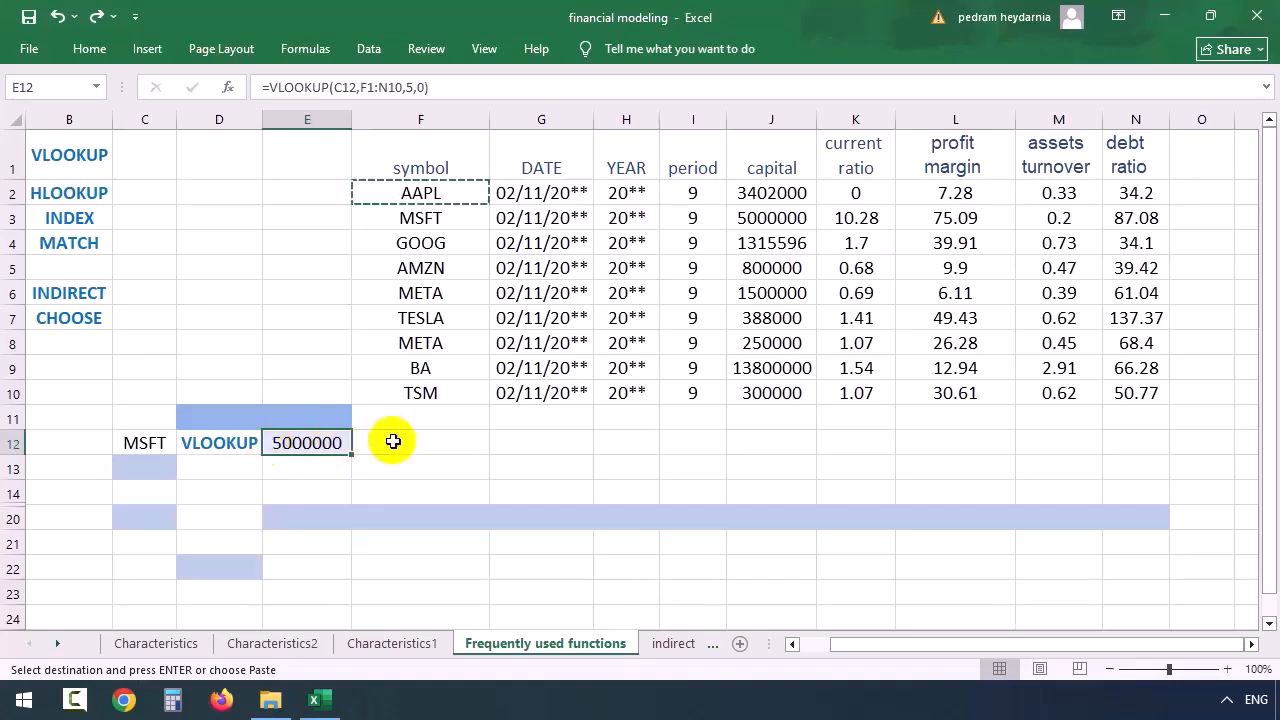
# Step: Copy the HLOOKUP label from B2 into D13, below the VLOOKUP label
pyautogui.click(72, 192)
pyautogui.hotkey('ctrl', 'c')
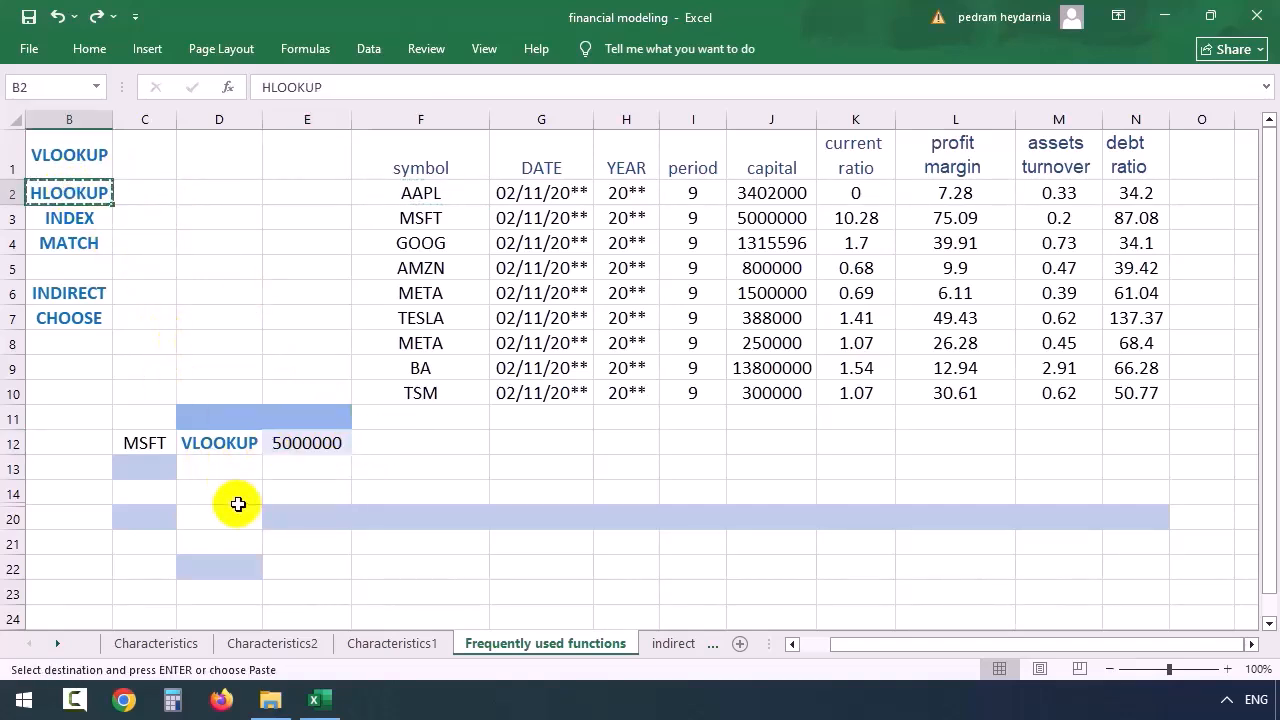
pyautogui.click(225, 470)
pyautogui.hotkey('ctrl', 'v')
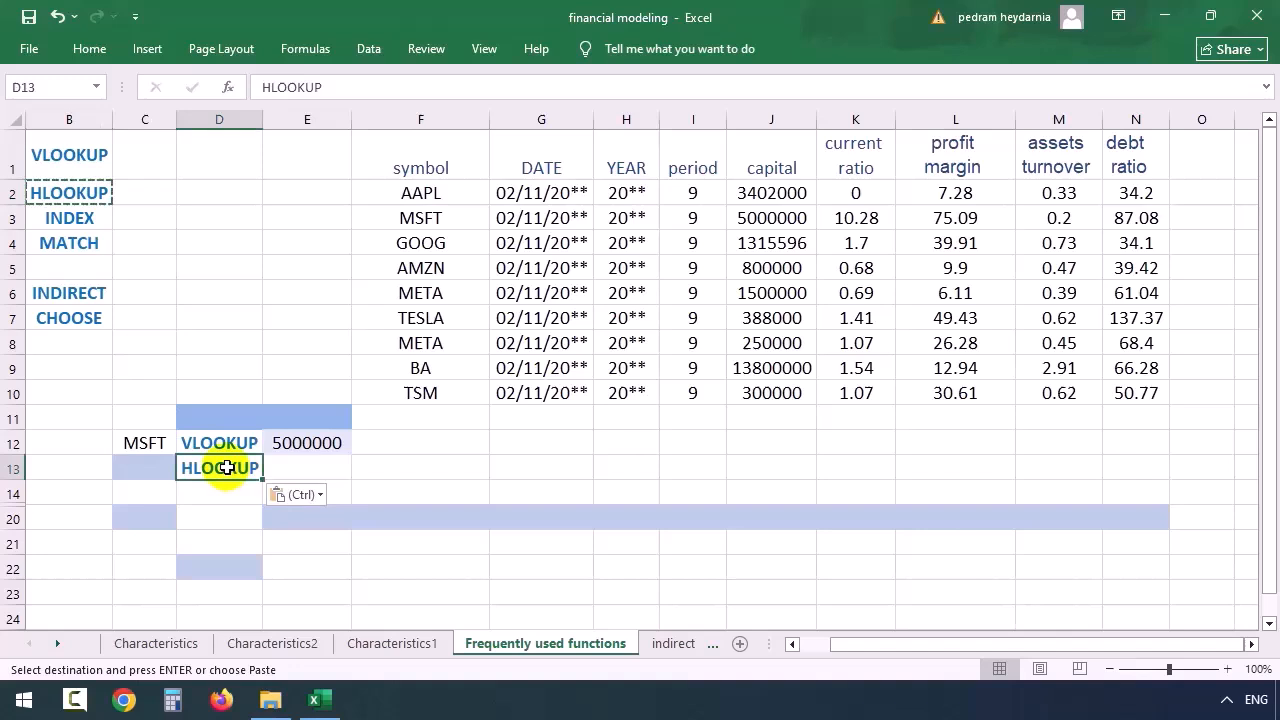
# Step: Enter an HLOOKUP formula in E13 with lookup value J1, table F1:N10, row index 2 and range lookup 1
pyautogui.click(290, 476)
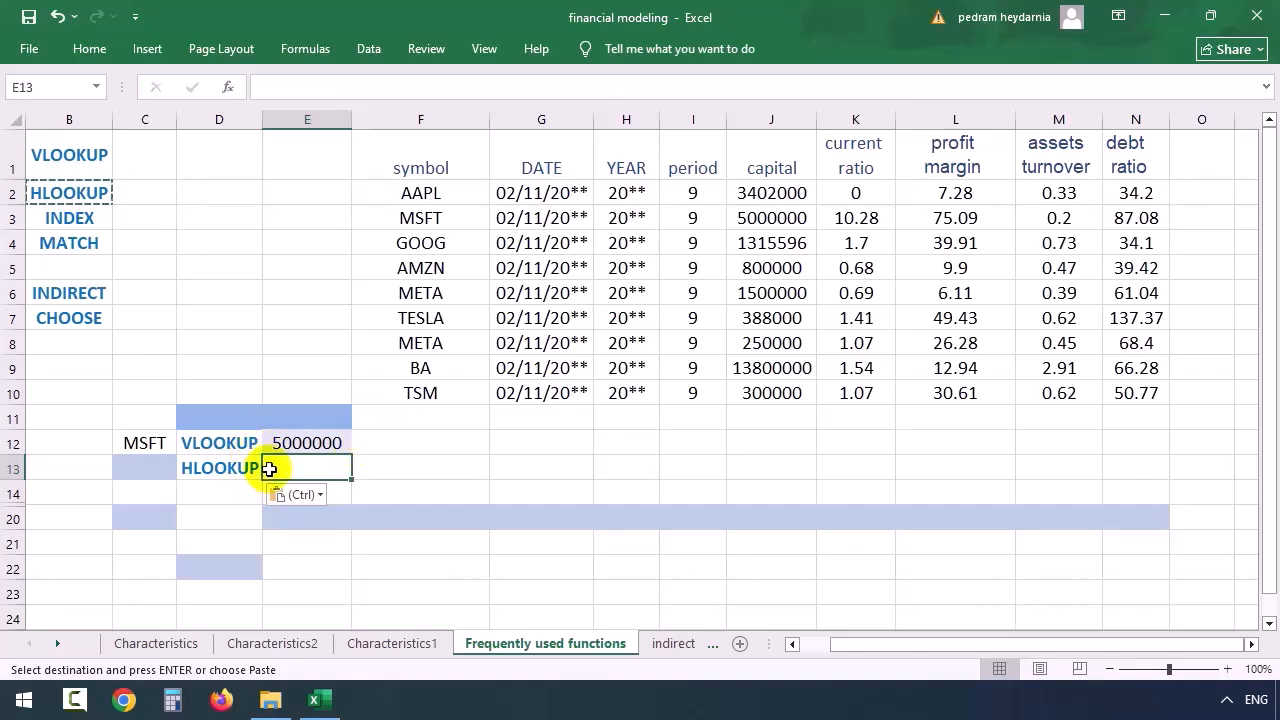
pyautogui.write('=HLOOKUP(')
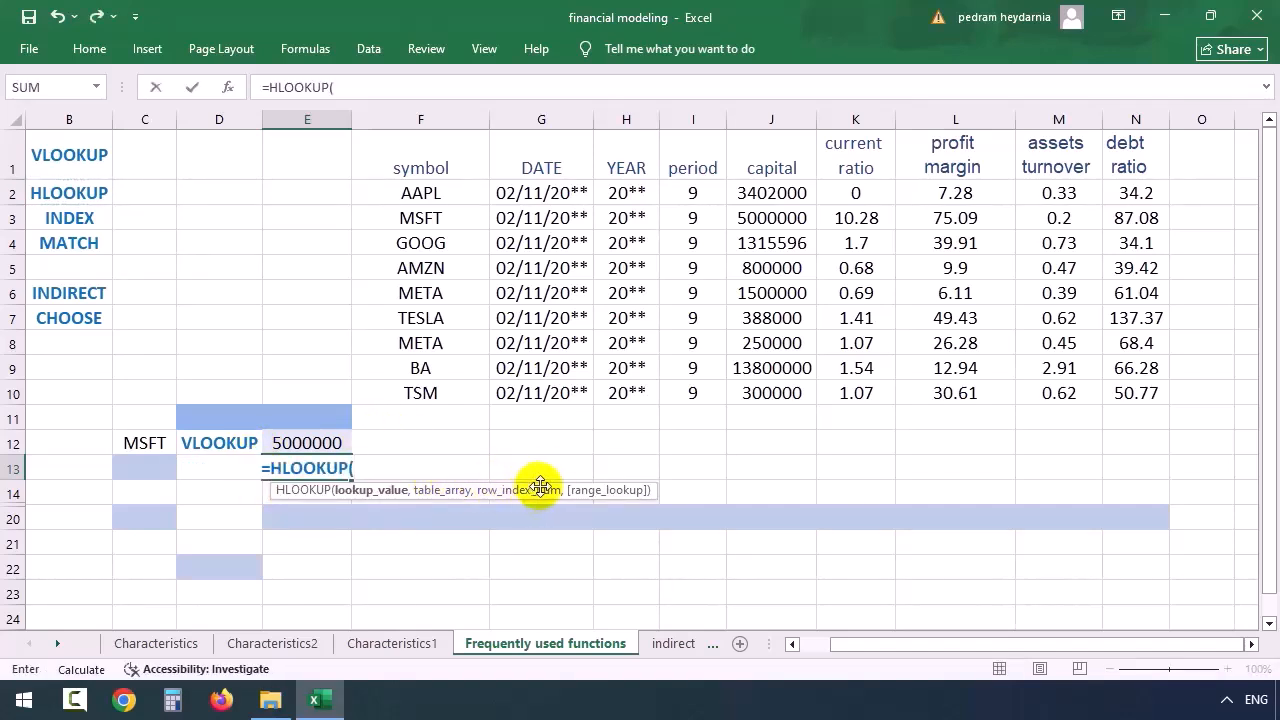
pyautogui.click(774, 165)
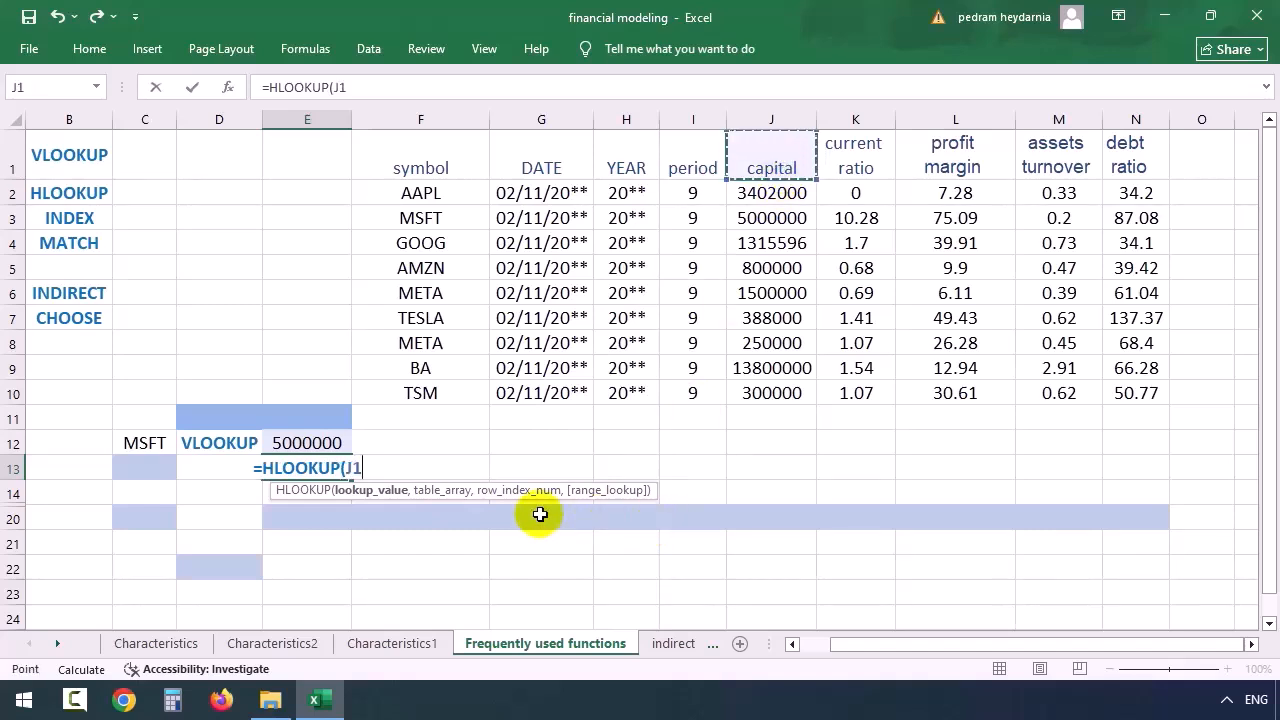
pyautogui.write(',')
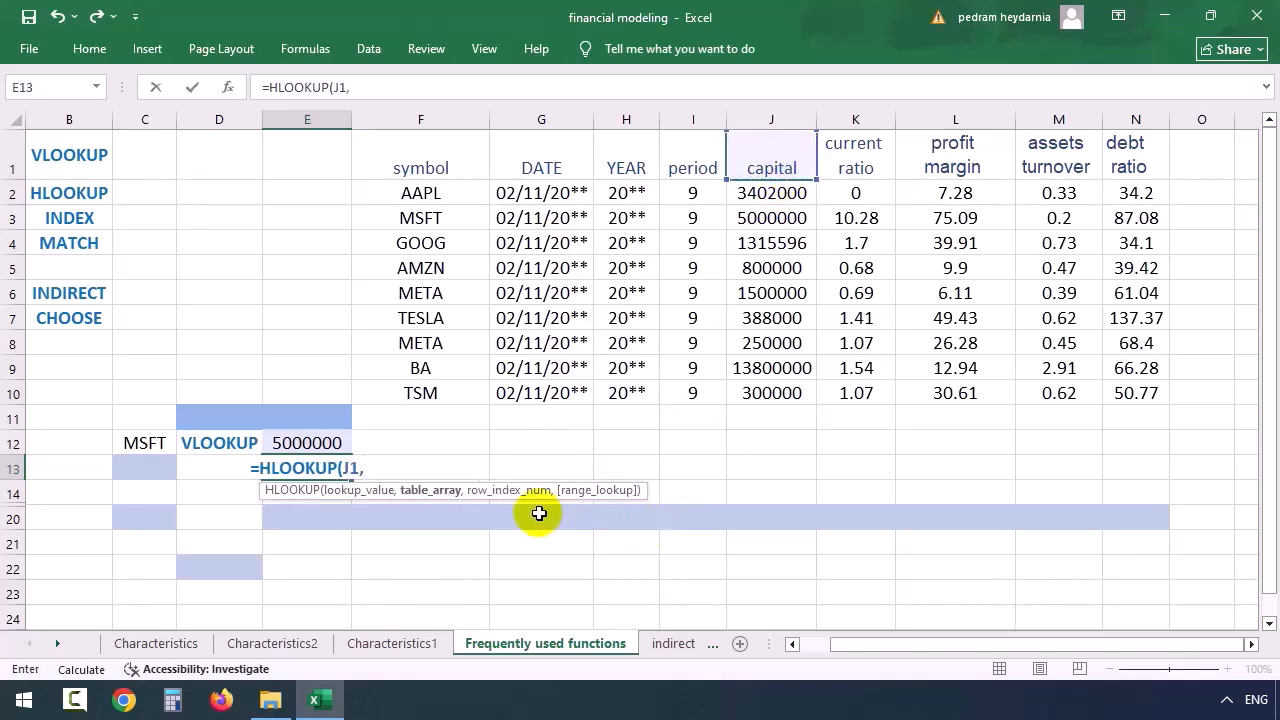
pyautogui.click(424, 151)
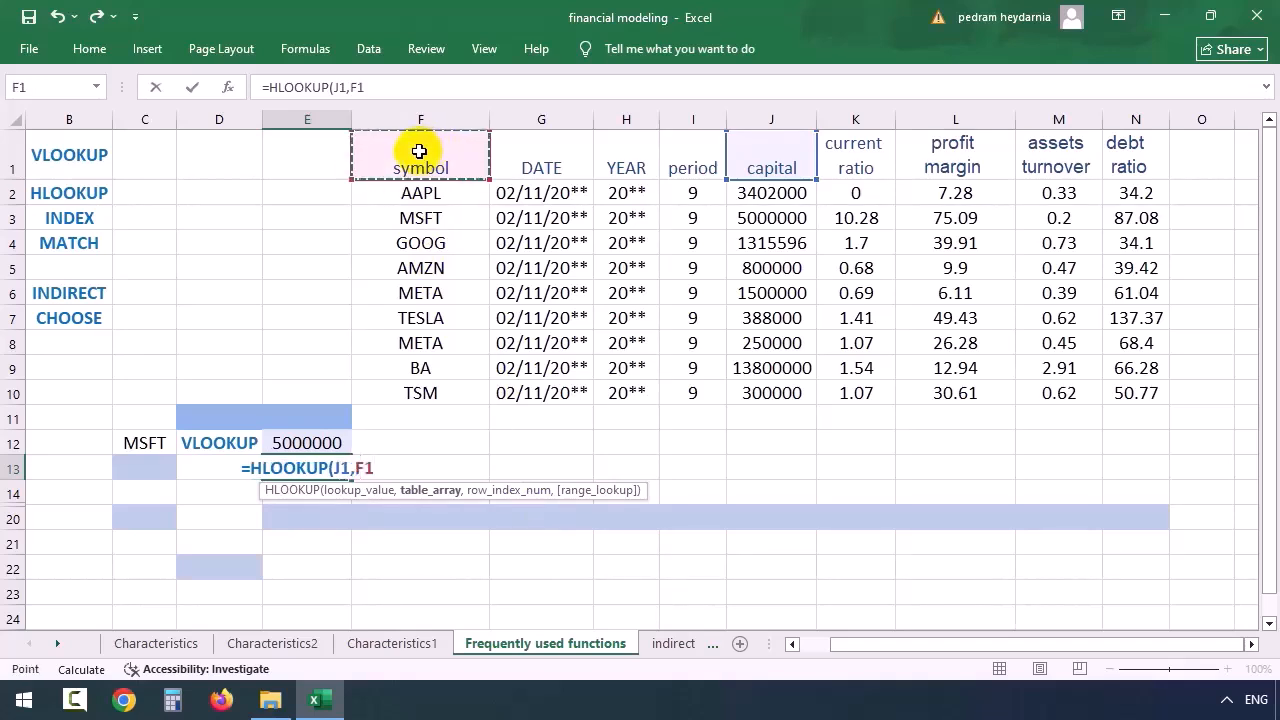
pyautogui.hotkey('ctrl', 'shift', 'Right')
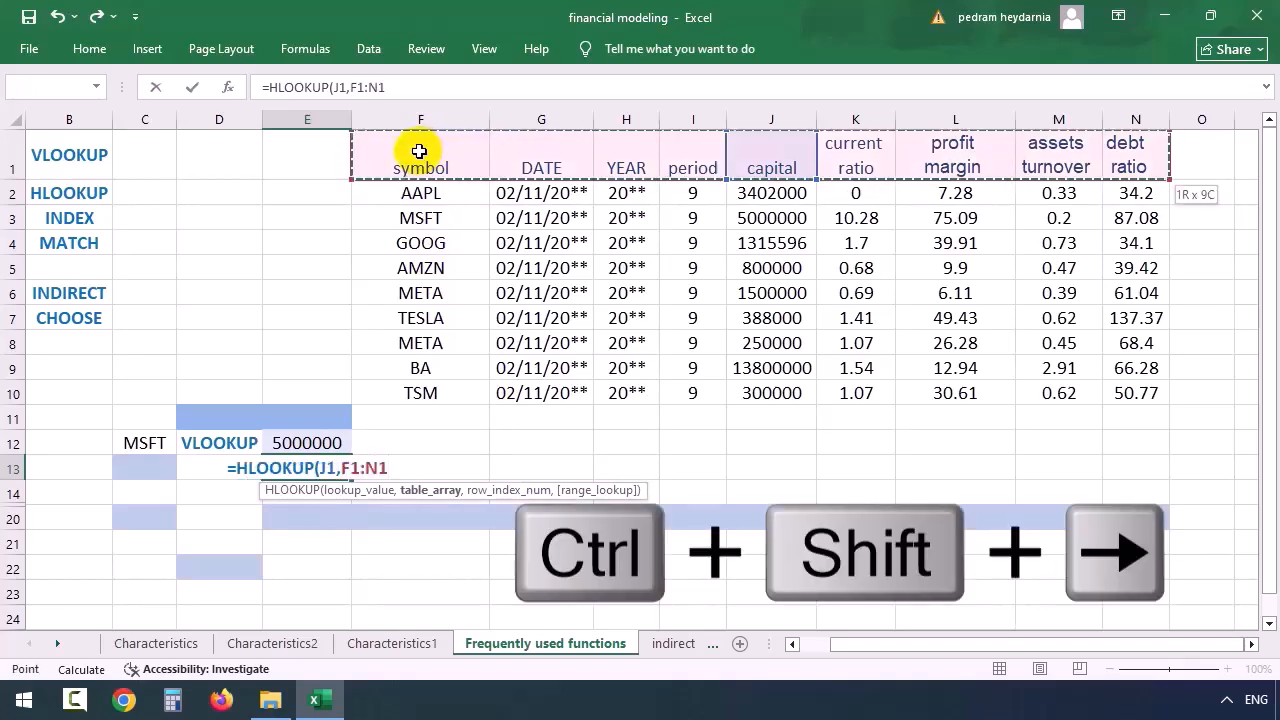
pyautogui.hotkey('ctrl', 'shift', 'Down')
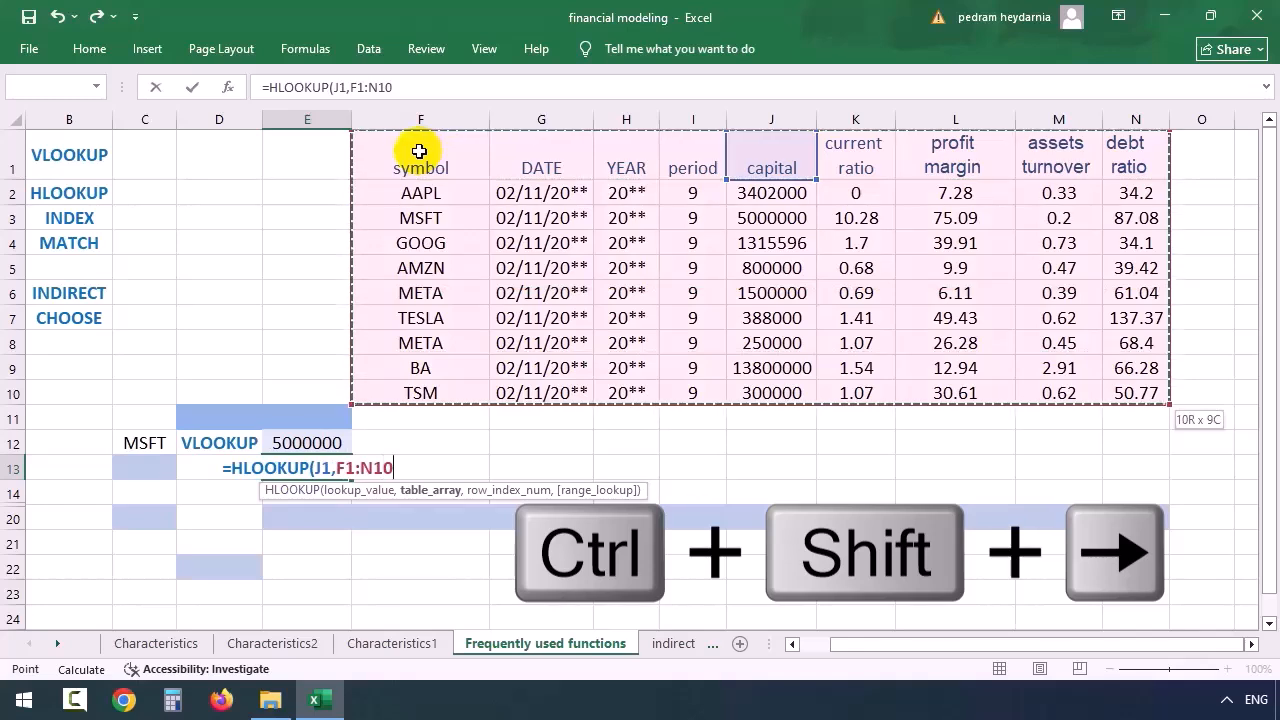
pyautogui.write(',')
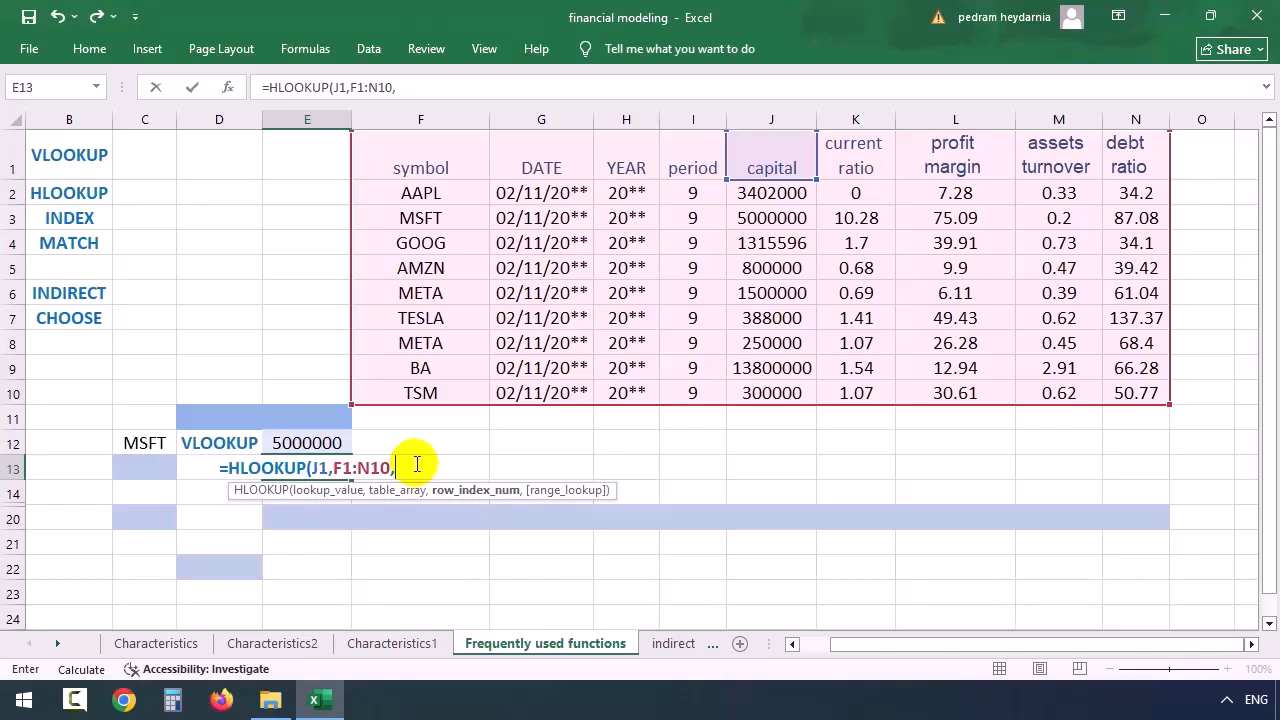
pyautogui.write('2')
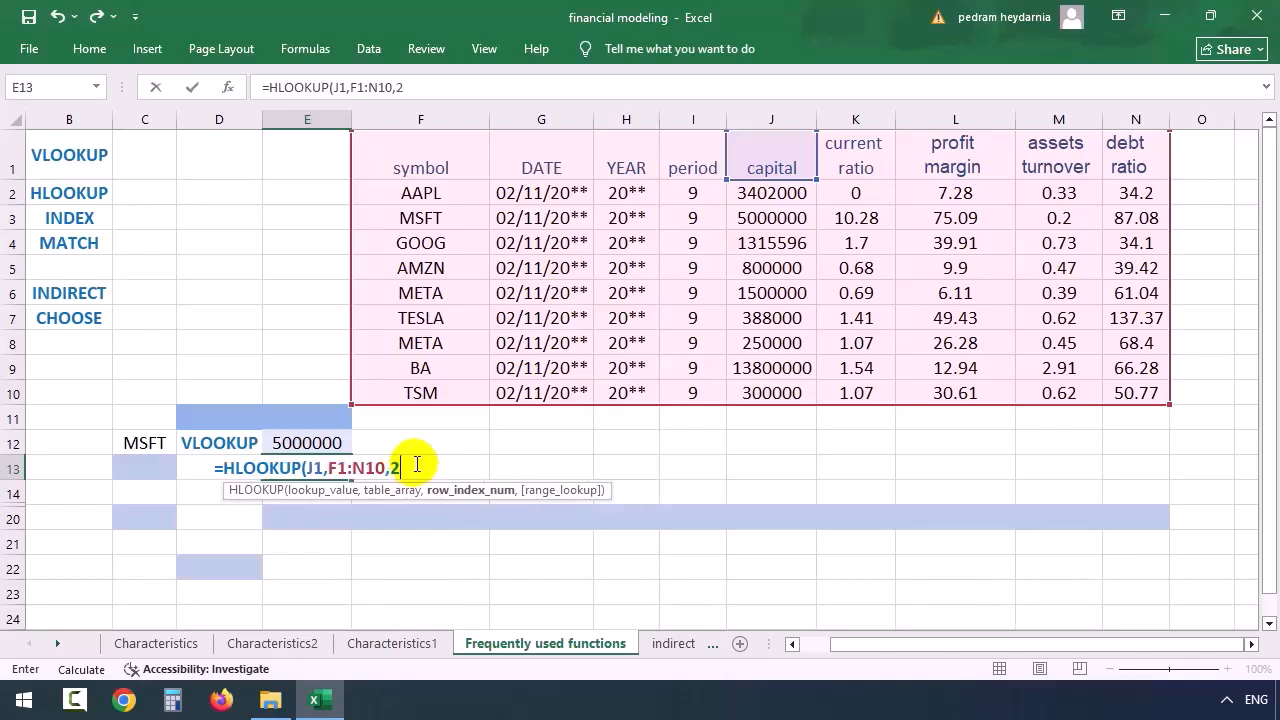
pyautogui.write(',')
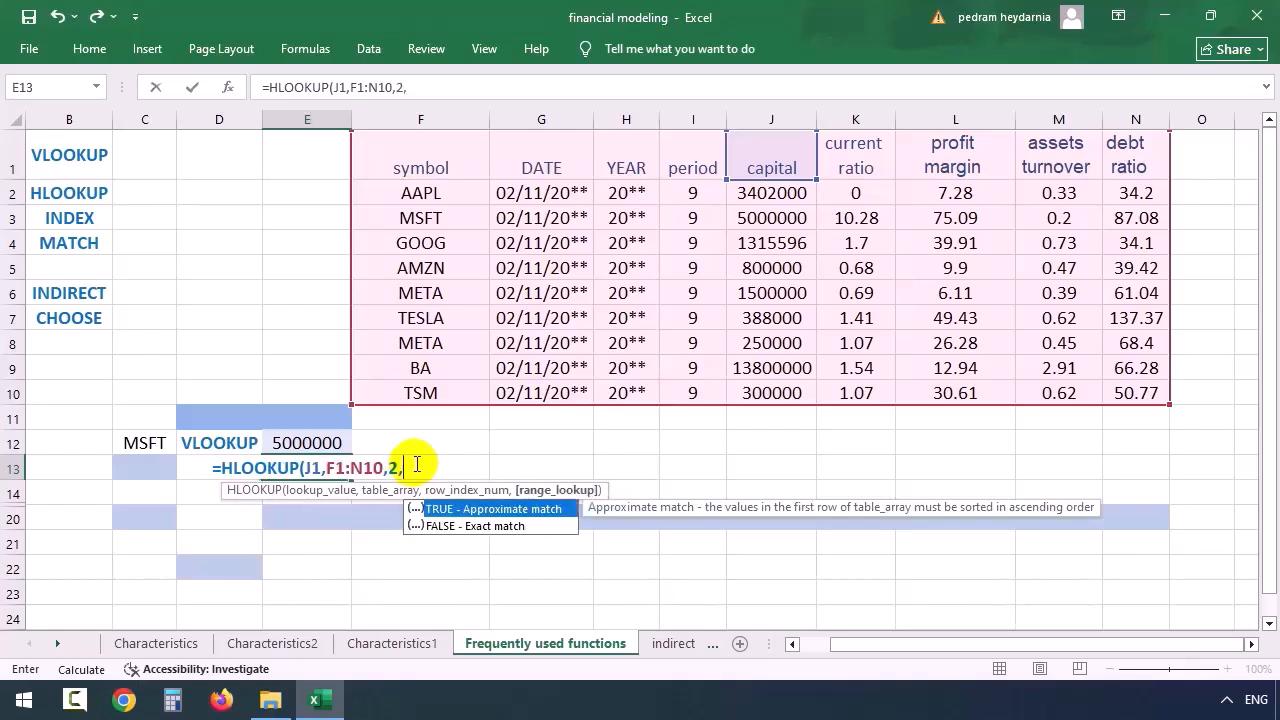
pyautogui.write('1')
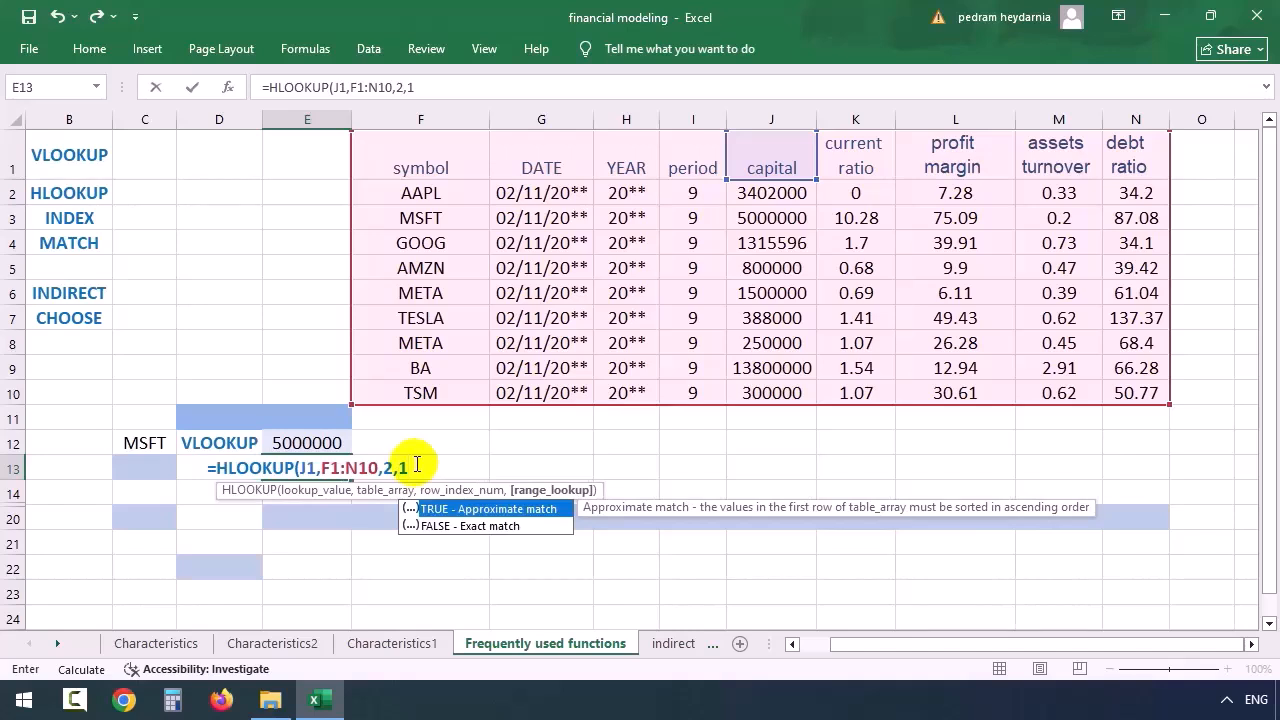
pyautogui.press('Return')
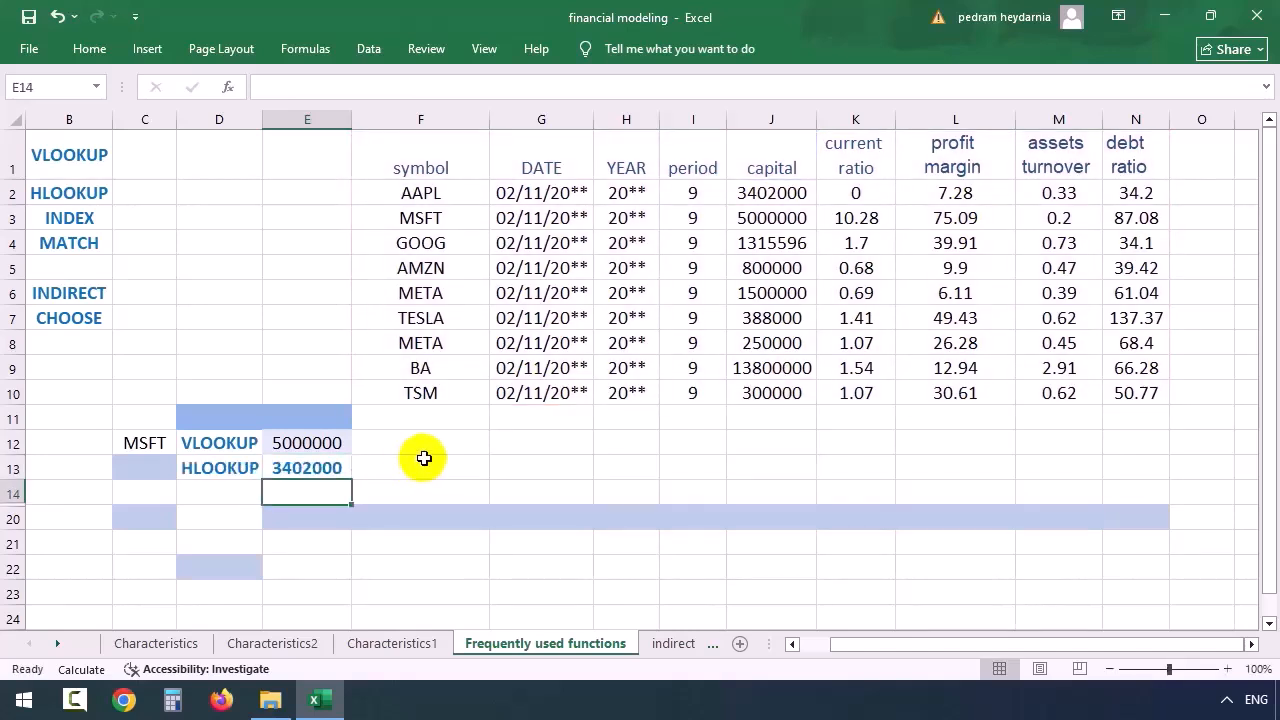
# Step: Change the lookup value of the HLOOKUP formula in E13 to K1, the current ratio header
pyautogui.click(325, 470)
pyautogui.doubleClick(325, 470)
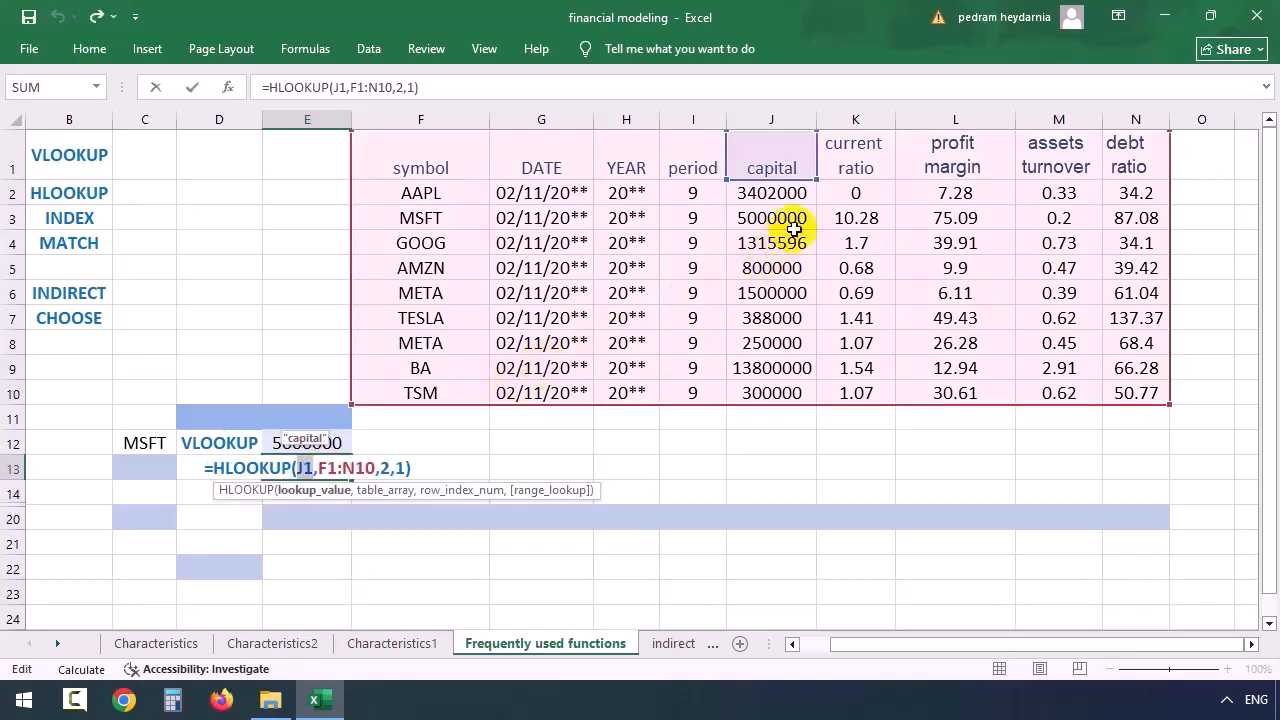
pyautogui.click(855, 152)
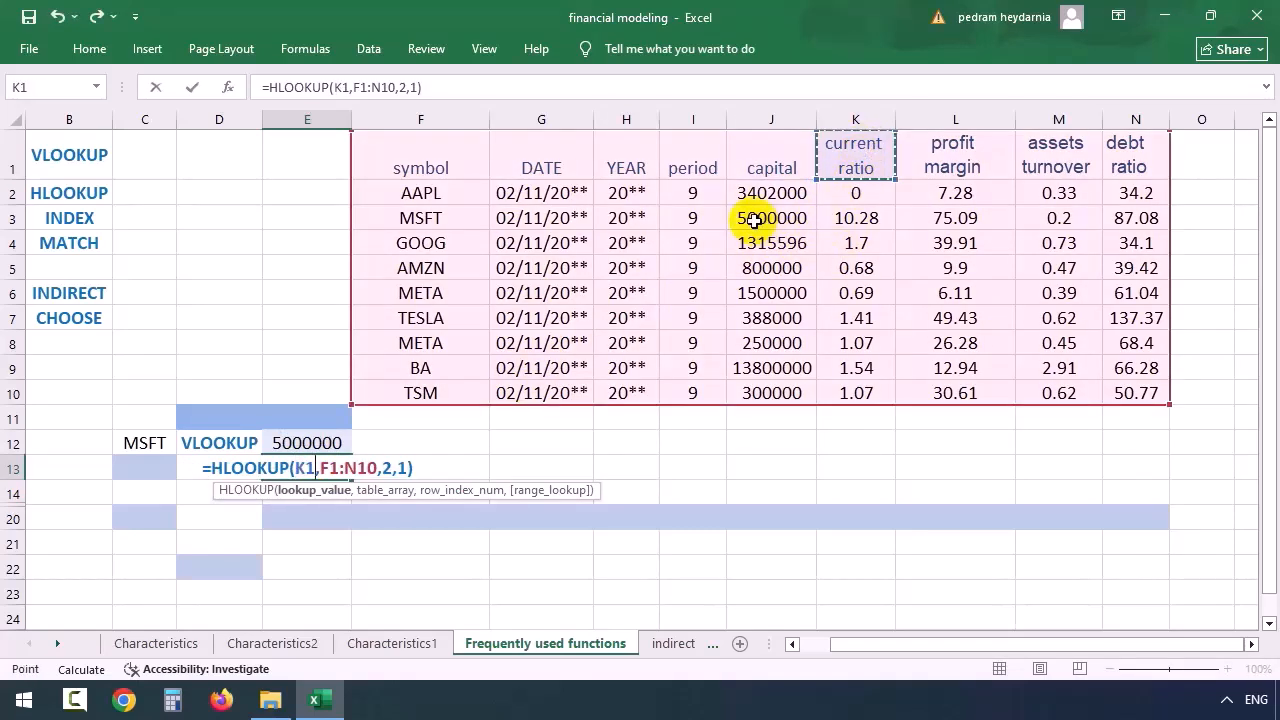
pyautogui.press('Return')
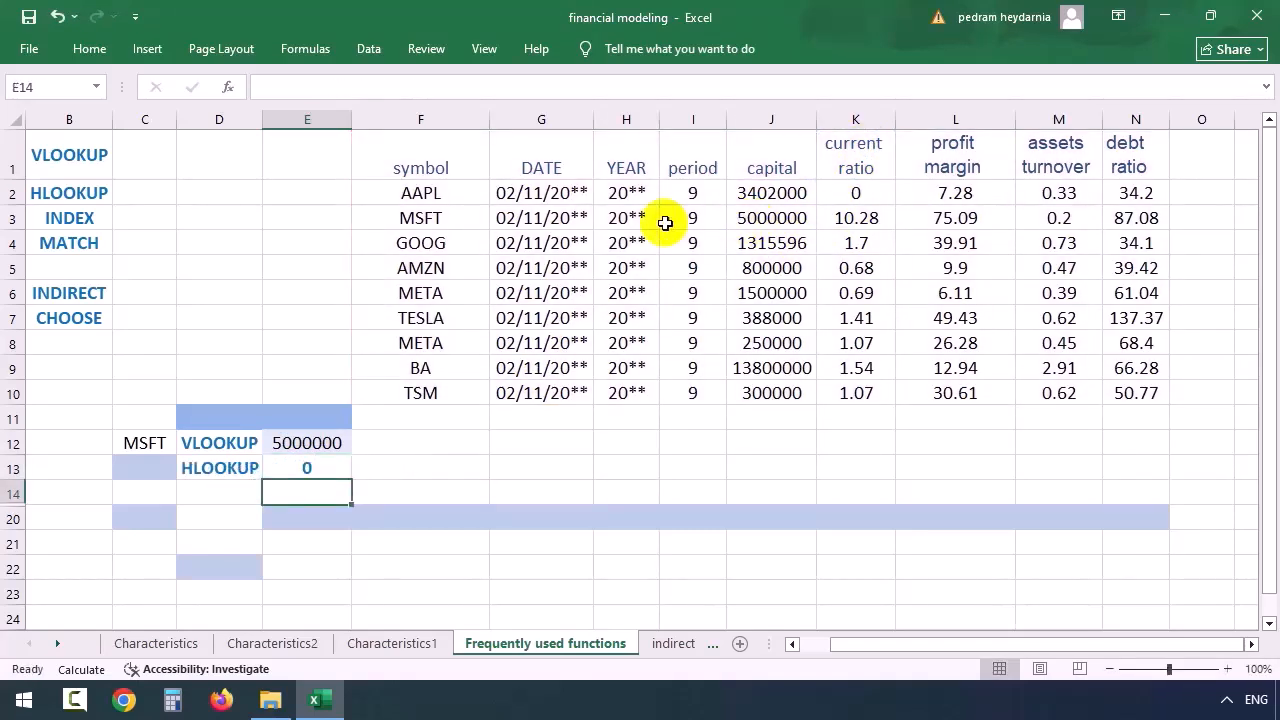
# Step: Copy the INDEX label from B3 into D14, below the HLOOKUP label
pyautogui.click(69, 218)
pyautogui.hotkey('ctrl', 'c')
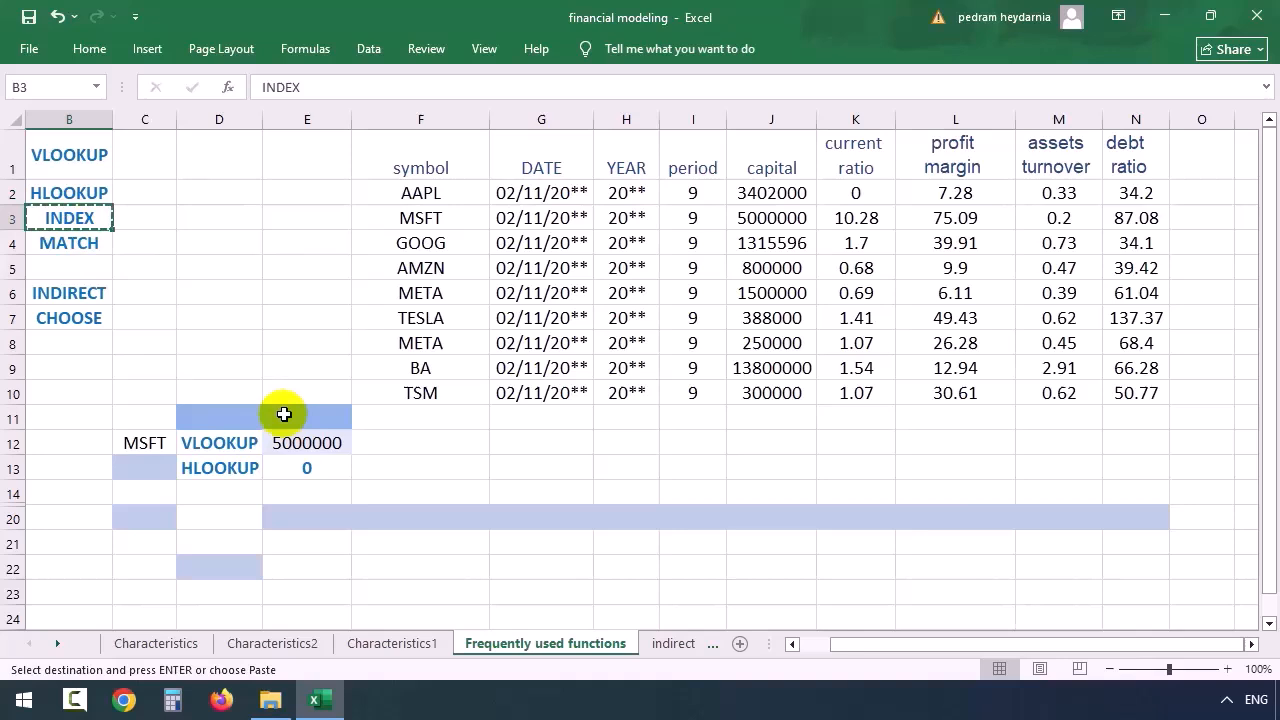
pyautogui.click(235, 488)
pyautogui.hotkey('ctrl', 'v')
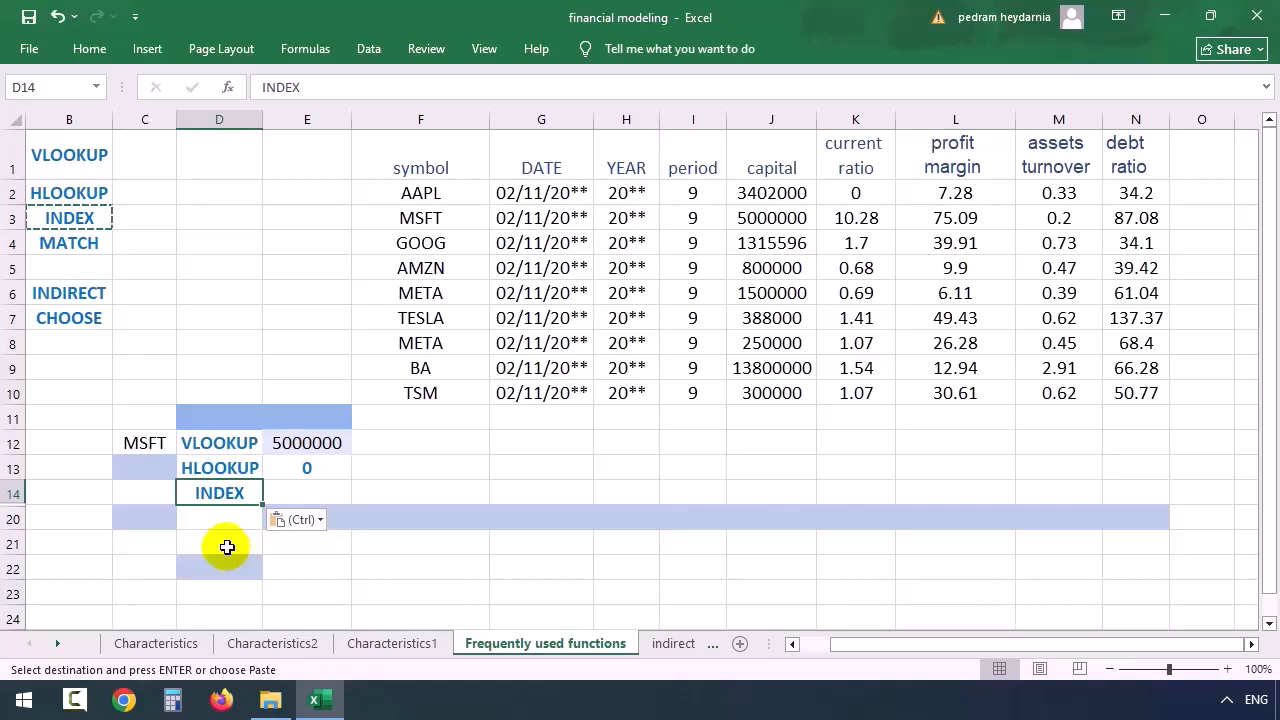
# Step: Enter the formula =INDEX(F1:N10,3,5) in E14 to return the value at row 3, column 5 of the table
pyautogui.press('Right')
pyautogui.write('=INDEX(')
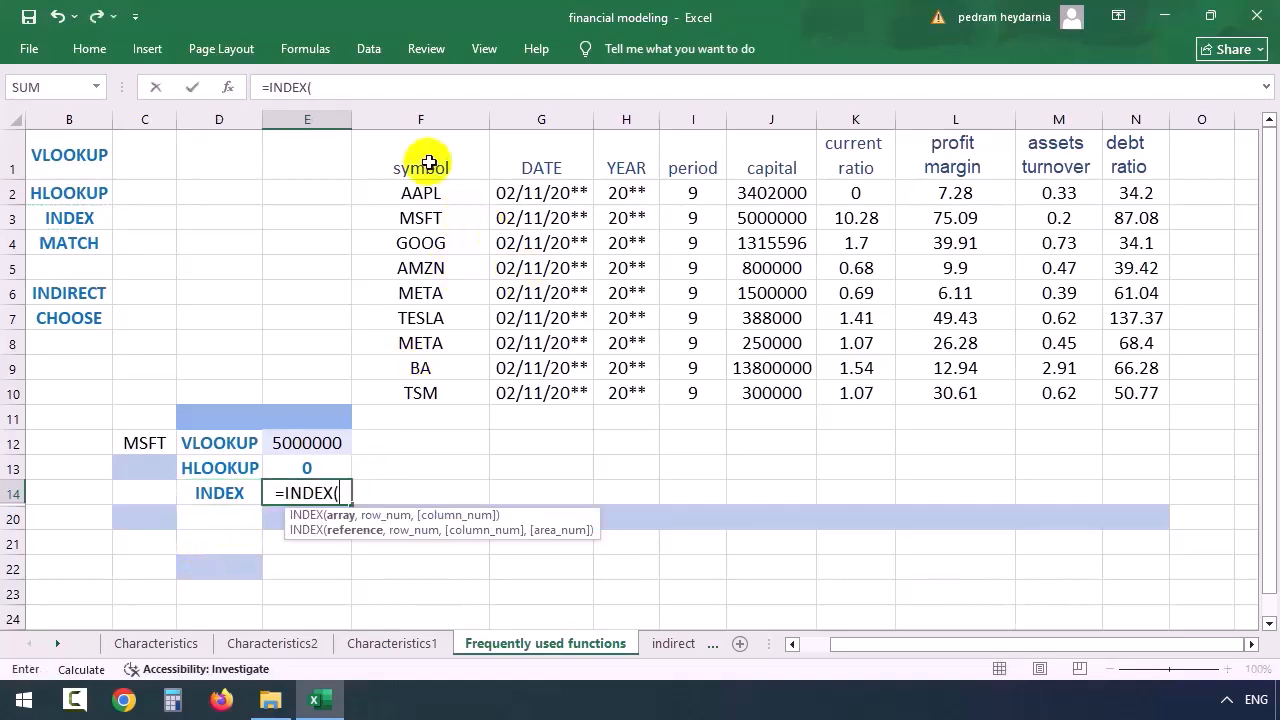
pyautogui.click(428, 160)
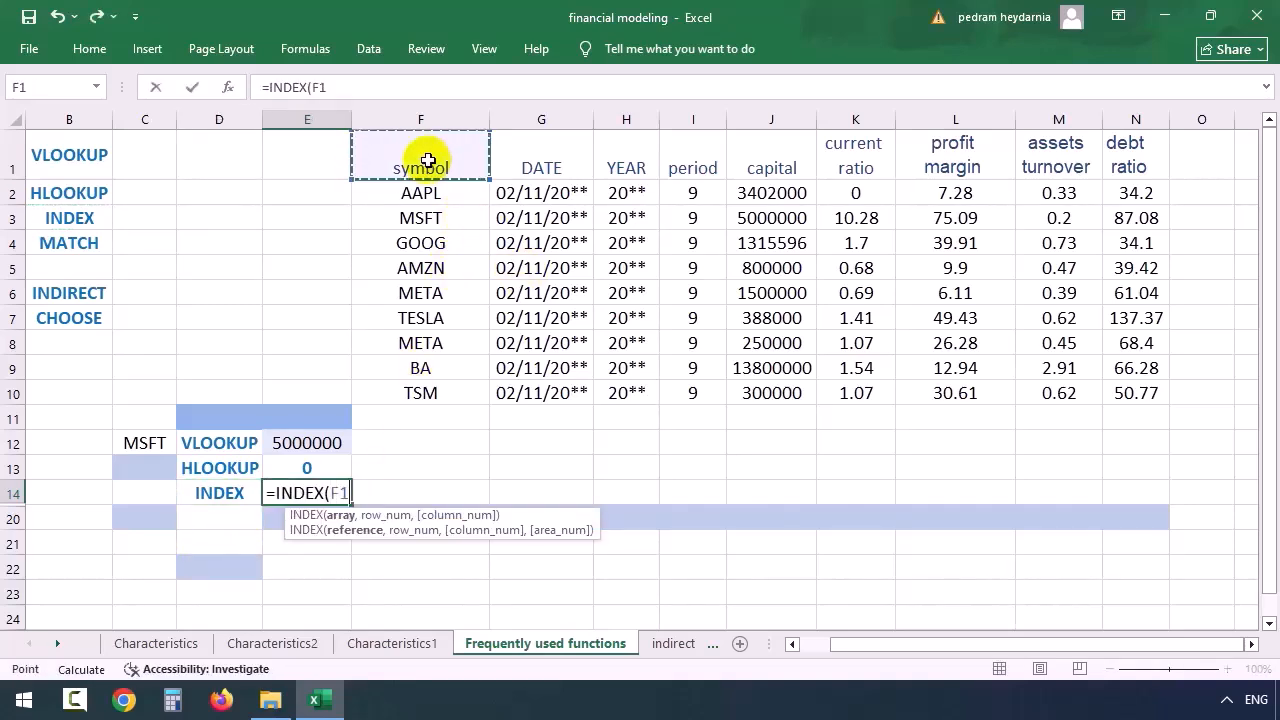
pyautogui.hotkey('ctrl', 'shift', 'Right')
pyautogui.hotkey('ctrl', 'shift', 'Down')
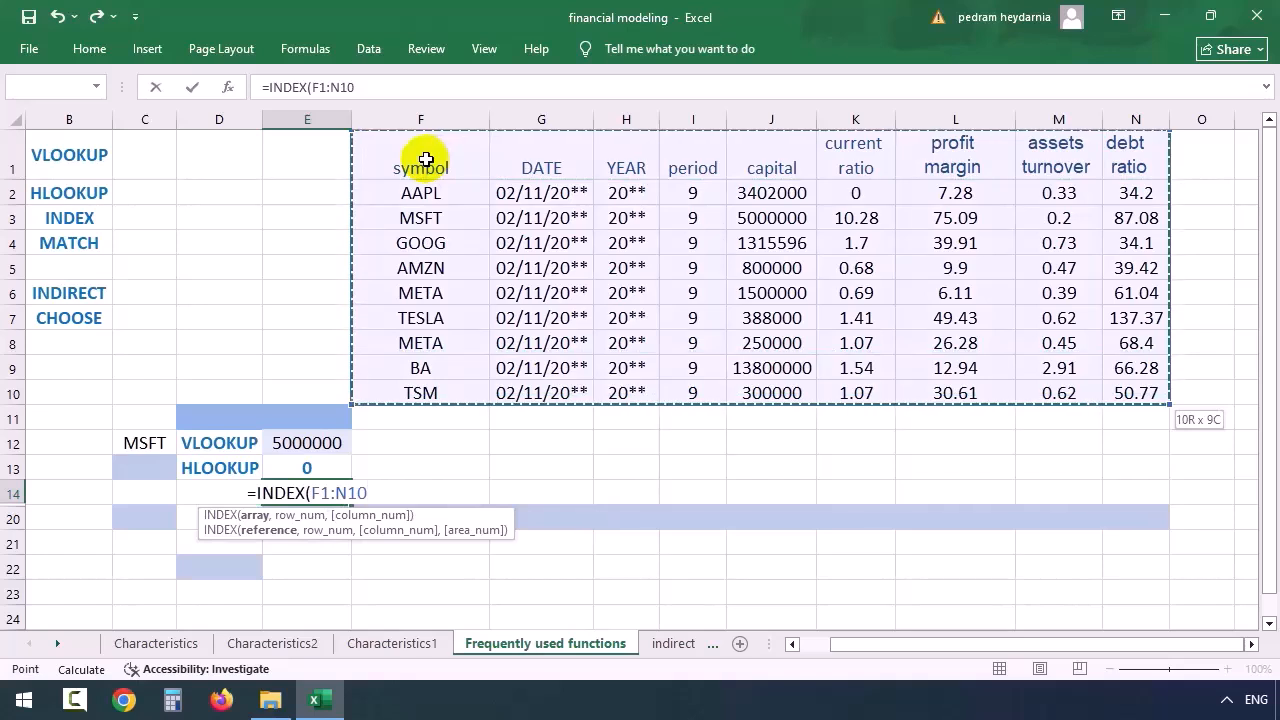
pyautogui.write(',')
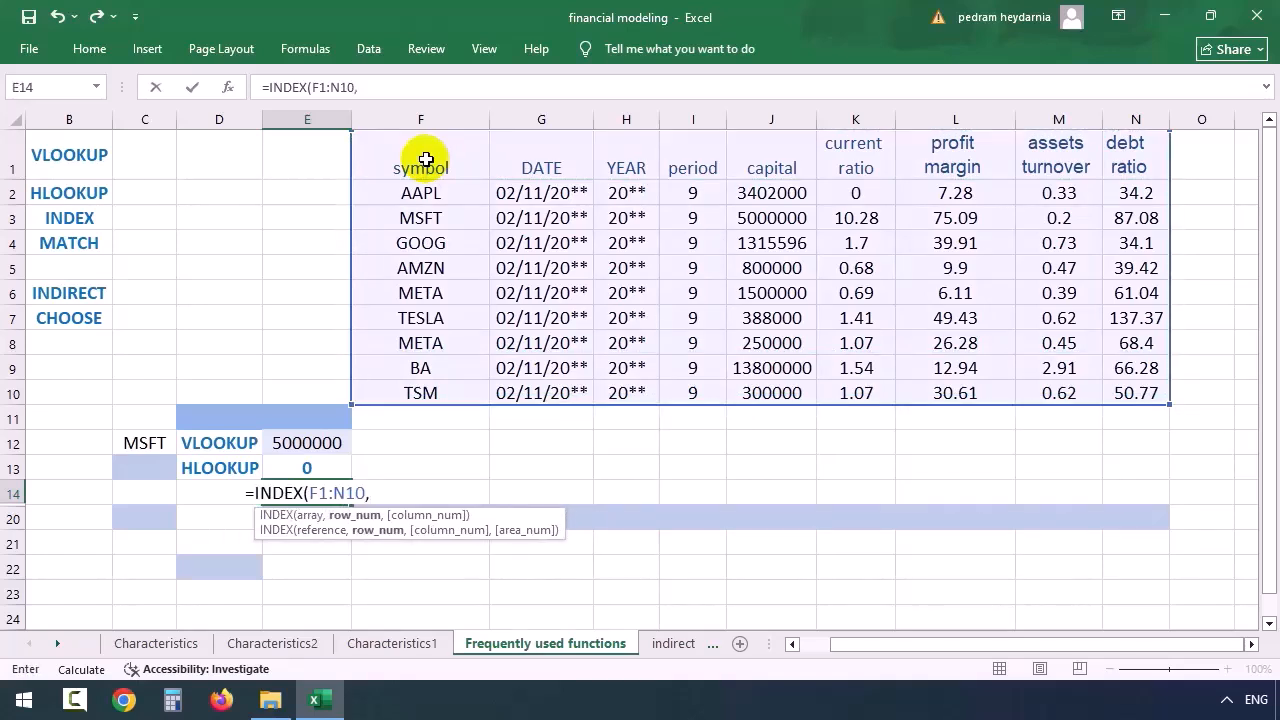
pyautogui.write('3,')
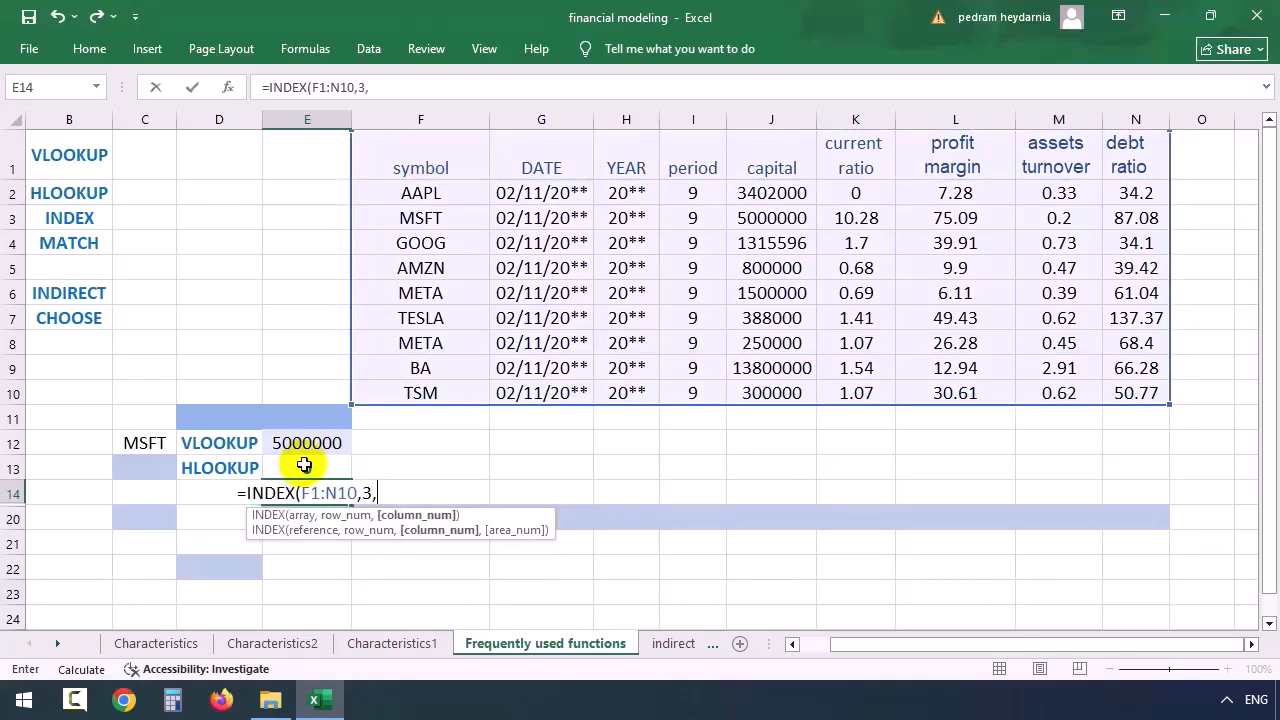
pyautogui.write('5')
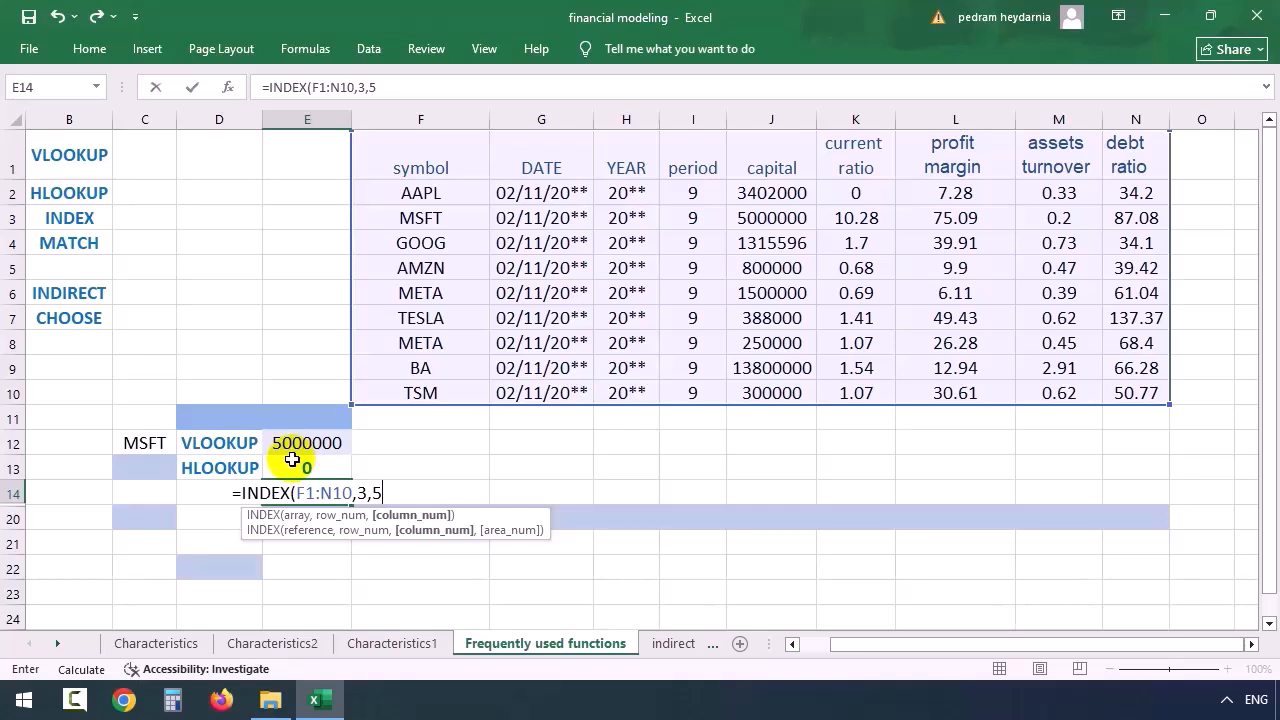
pyautogui.press('Return')
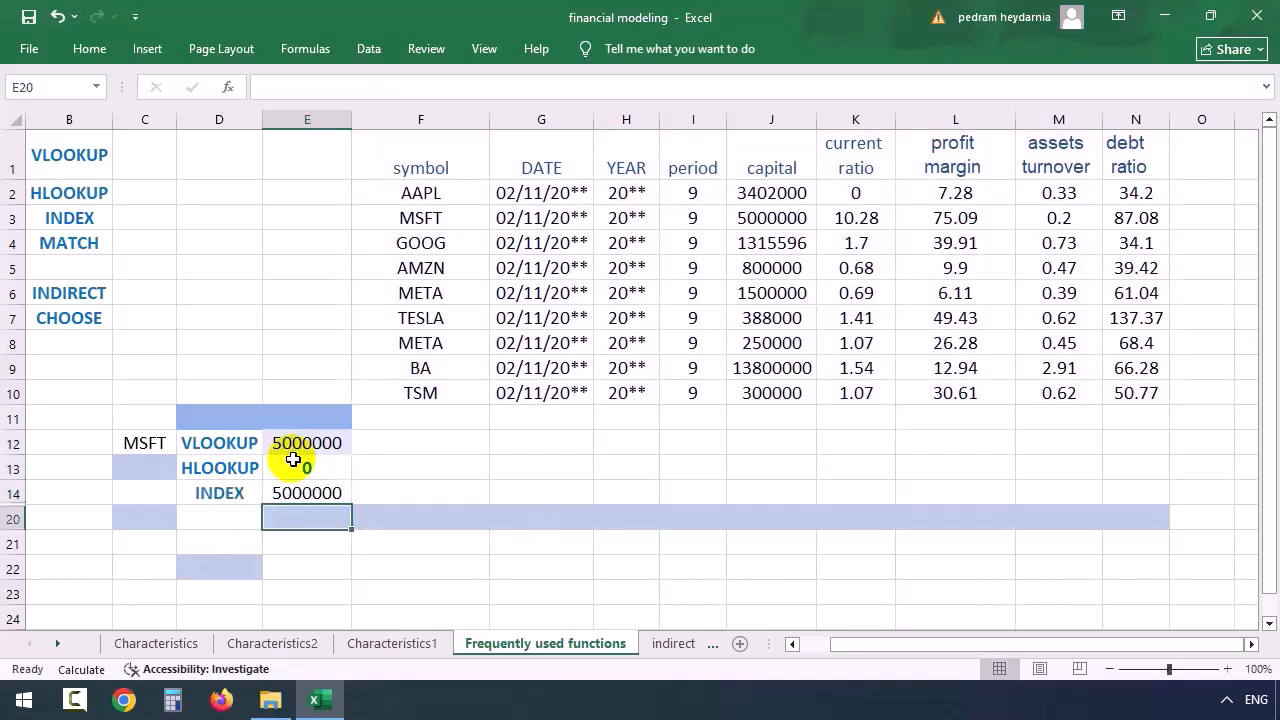
# Step: Trace the INDEX result in the table by selecting MSFT's row from F3 to J3 and the capital column from J1
pyautogui.click(766, 216)
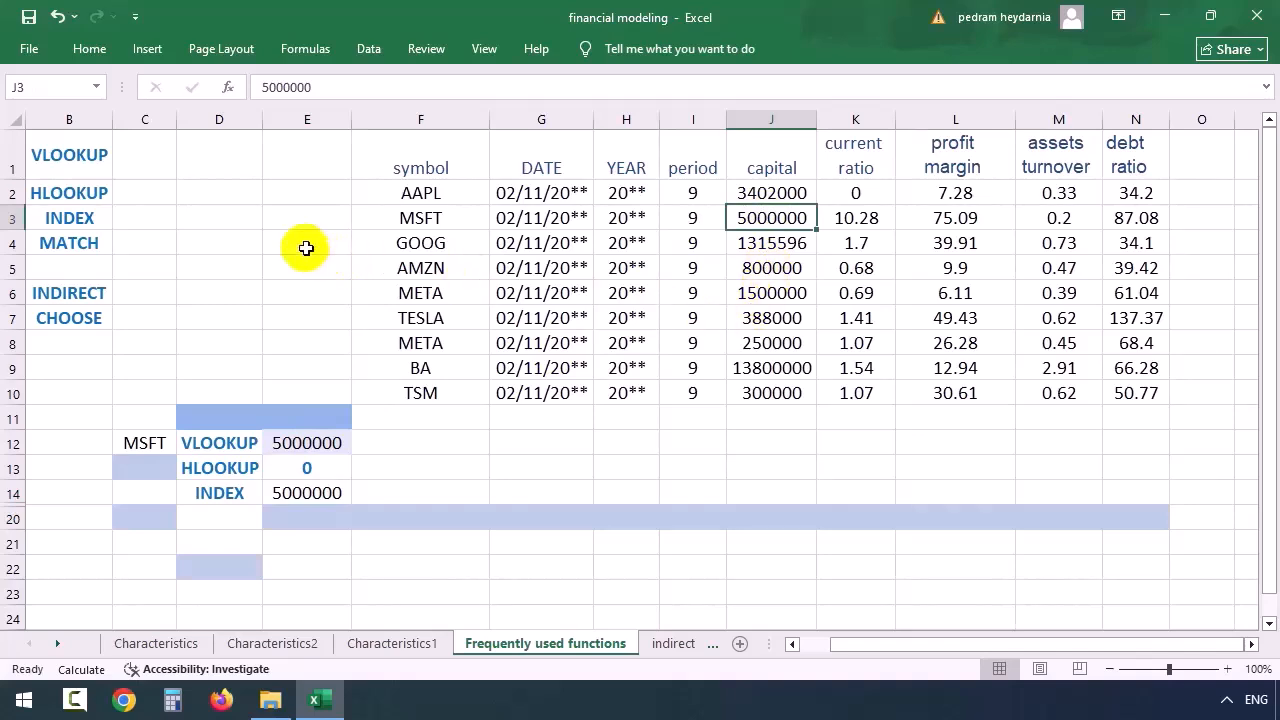
pyautogui.moveTo(370, 220); pyautogui.dragTo(757, 214)
pyautogui.keyDown('ctrl'); pyautogui.moveTo(771, 140); pyautogui.dragTo(762, 203); pyautogui.keyUp('ctrl')
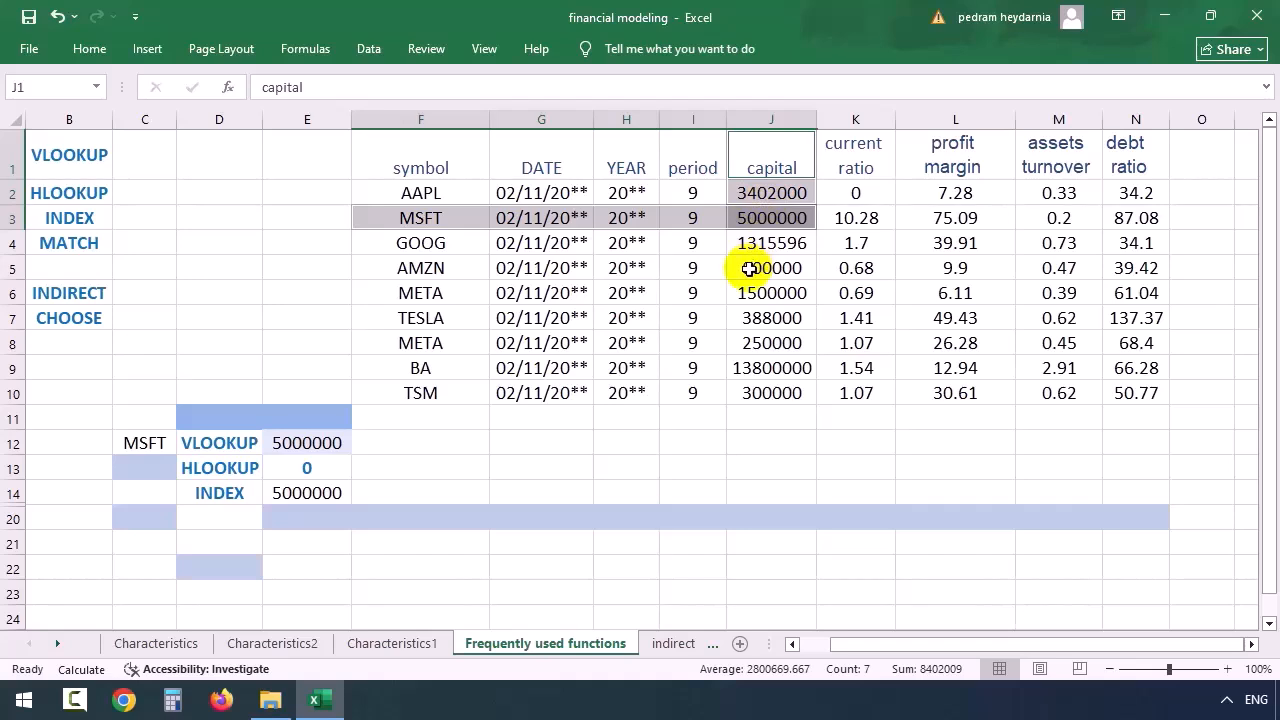
# Step: Copy the MATCH label from B4 into D20 and place the lookup value 10.28 in C20
pyautogui.click(219, 524)
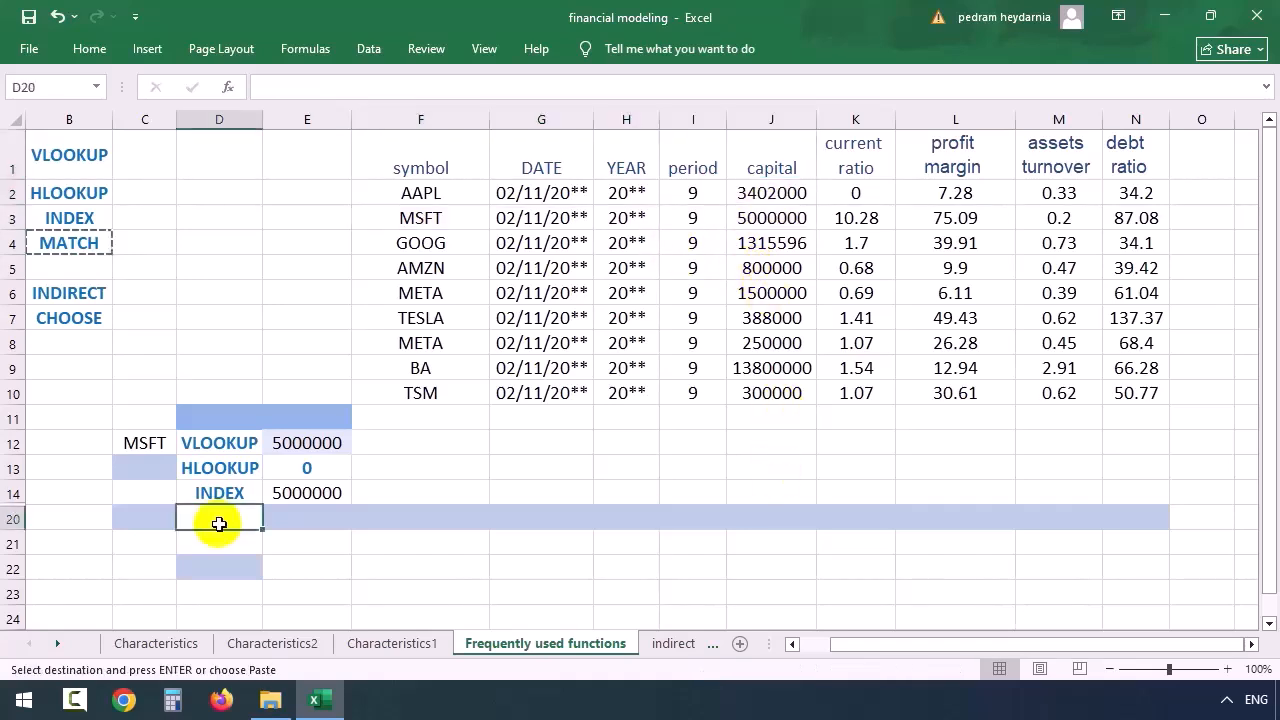
pyautogui.hotkey('ctrl', 'v')
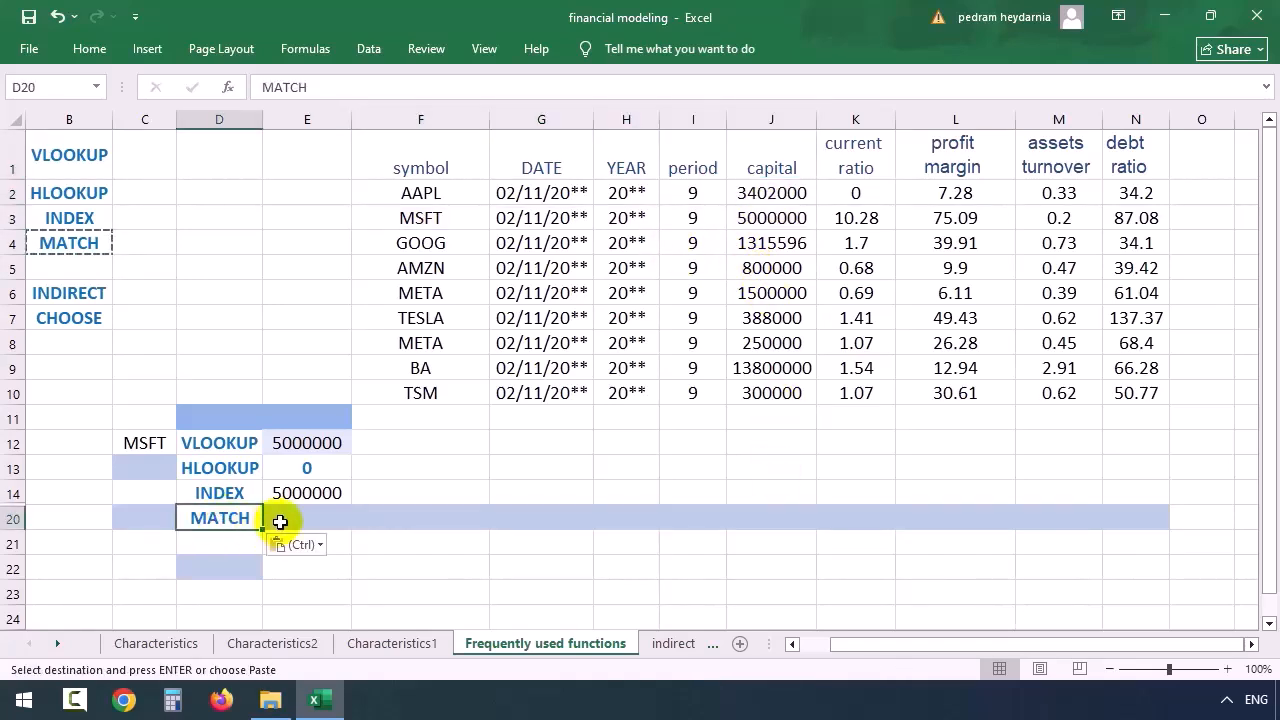
pyautogui.click(268, 528)
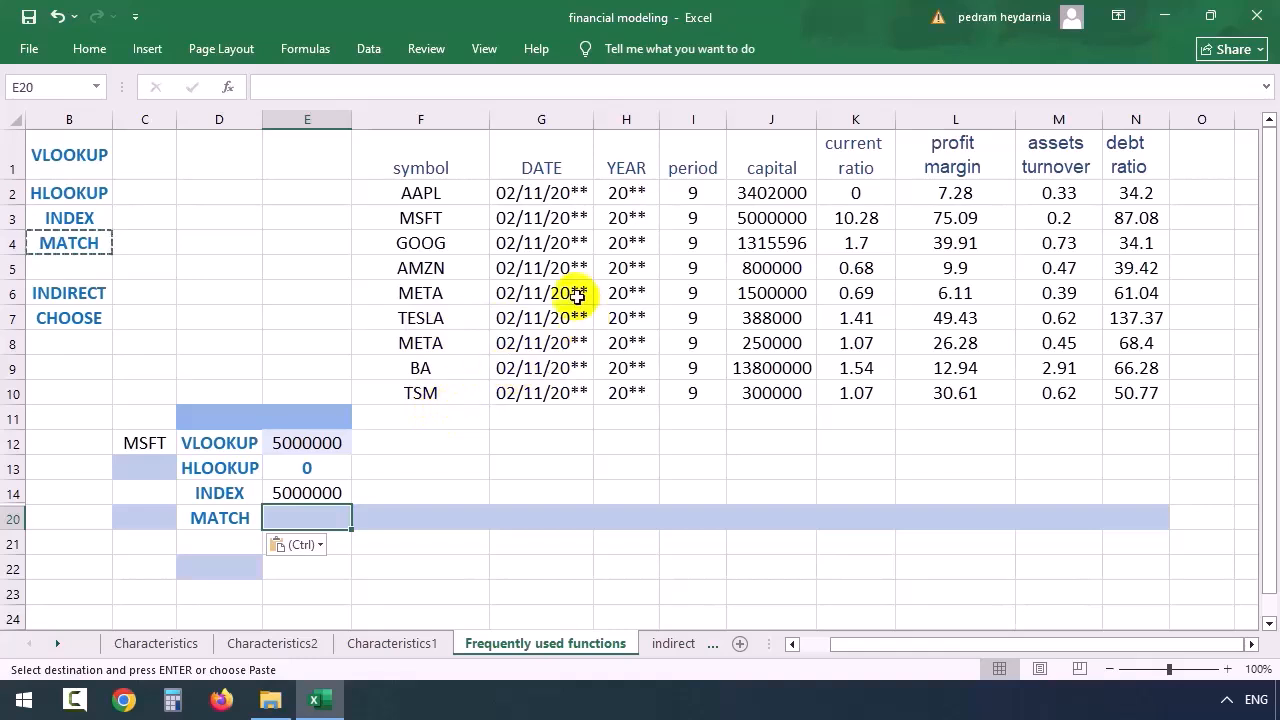
pyautogui.moveTo(457, 200); pyautogui.dragTo(769, 322)
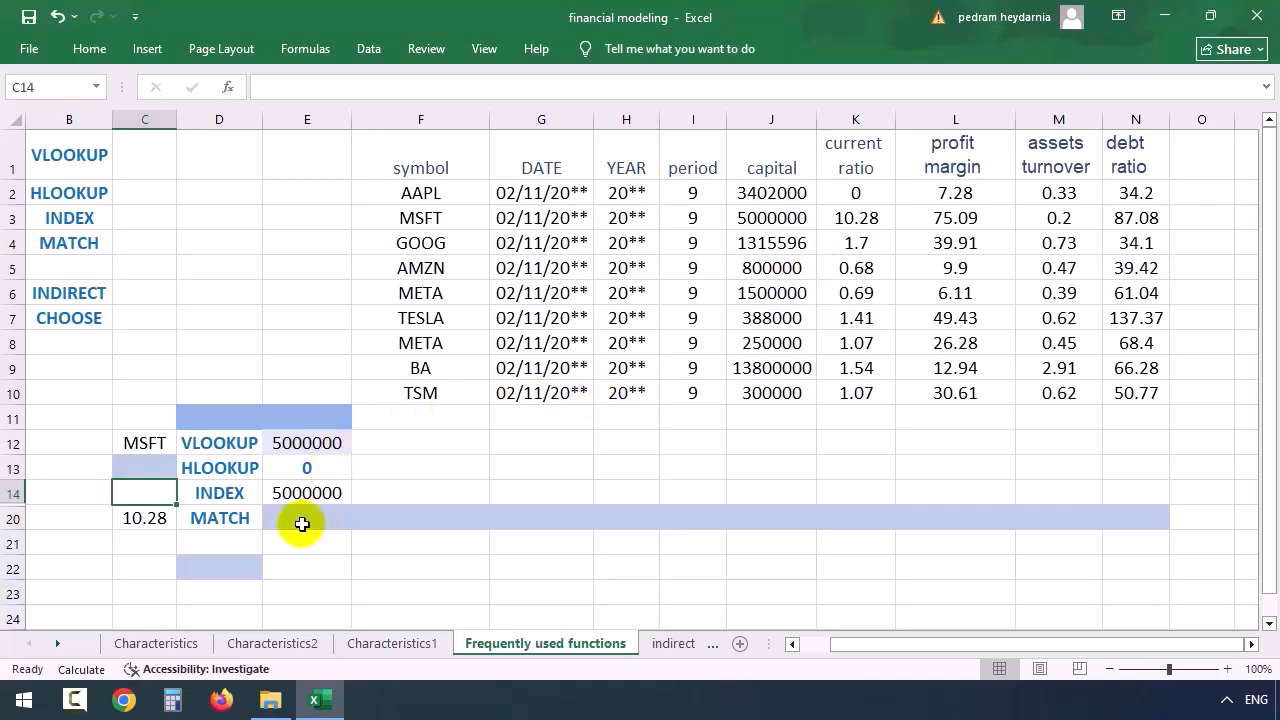
# Step: Enter a MATCH formula in E20 with lookup value C20 and lookup array F3:N3, leaving out the match type
pyautogui.click(302, 524)
pyautogui.write('=')
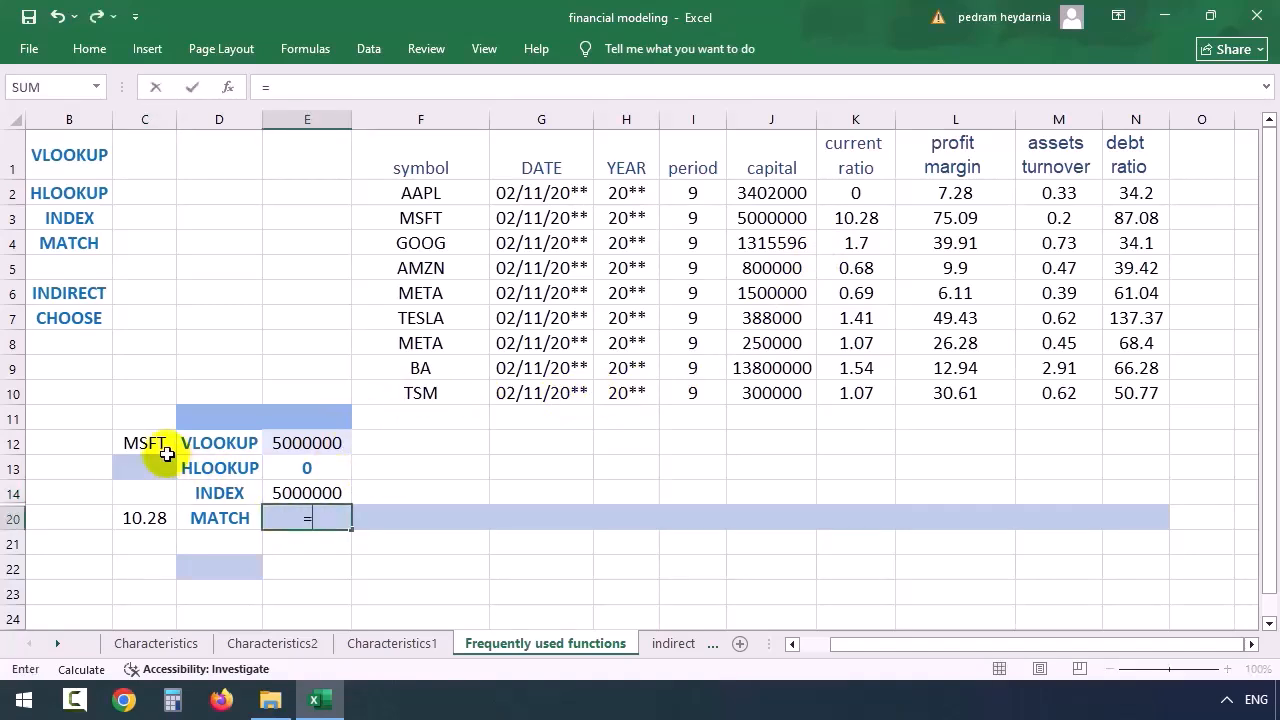
pyautogui.write('match')
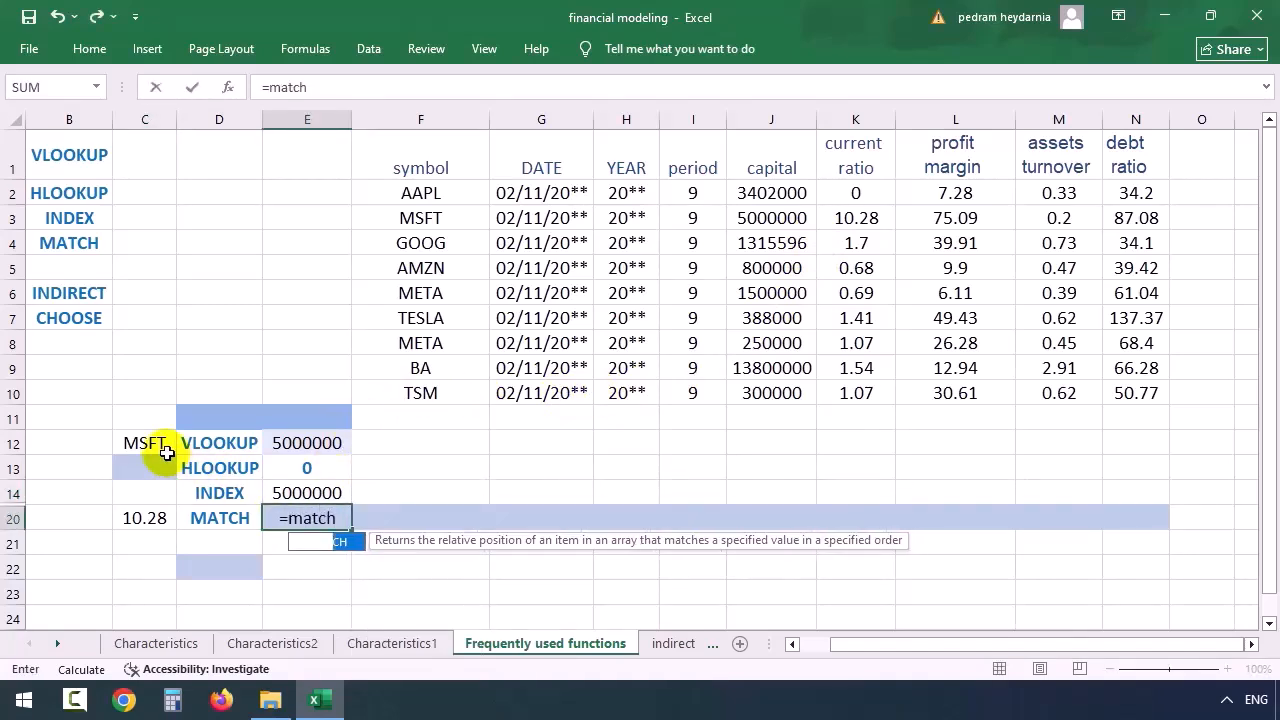
pyautogui.write('(')
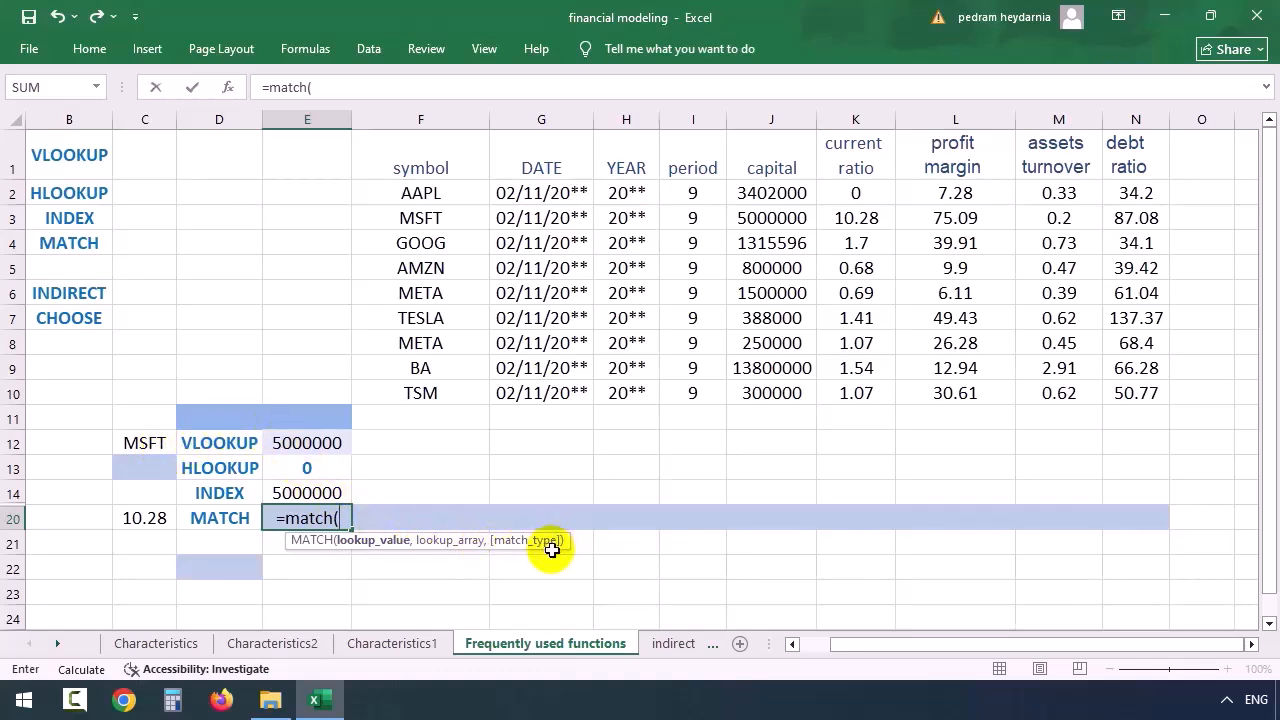
pyautogui.press('Left')
pyautogui.press('Left')
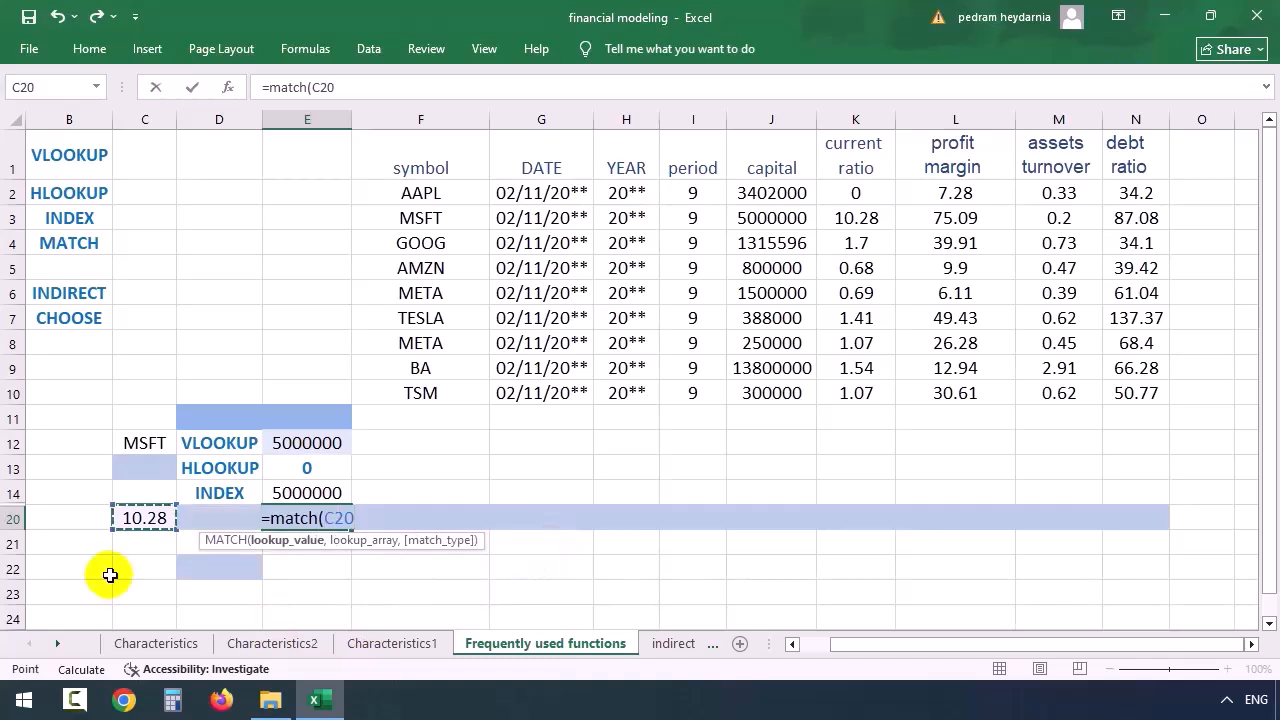
pyautogui.write(',')
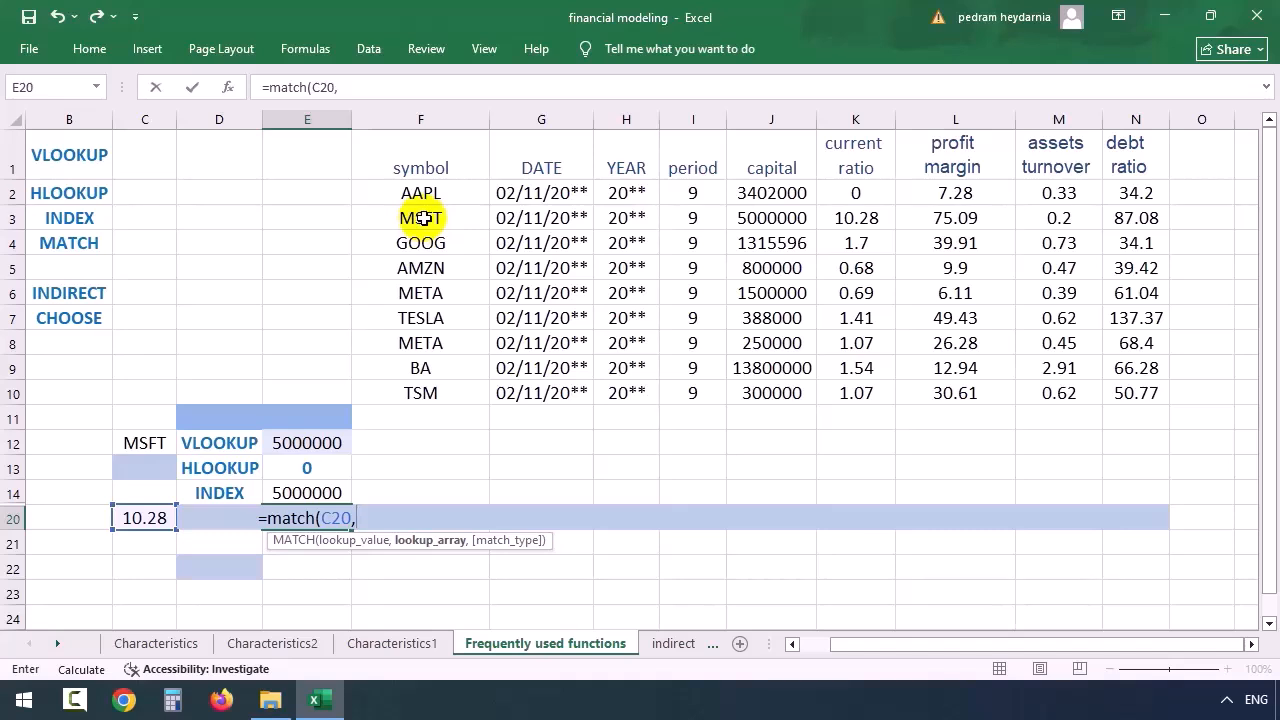
pyautogui.moveTo(424, 218); pyautogui.dragTo(1127, 219)
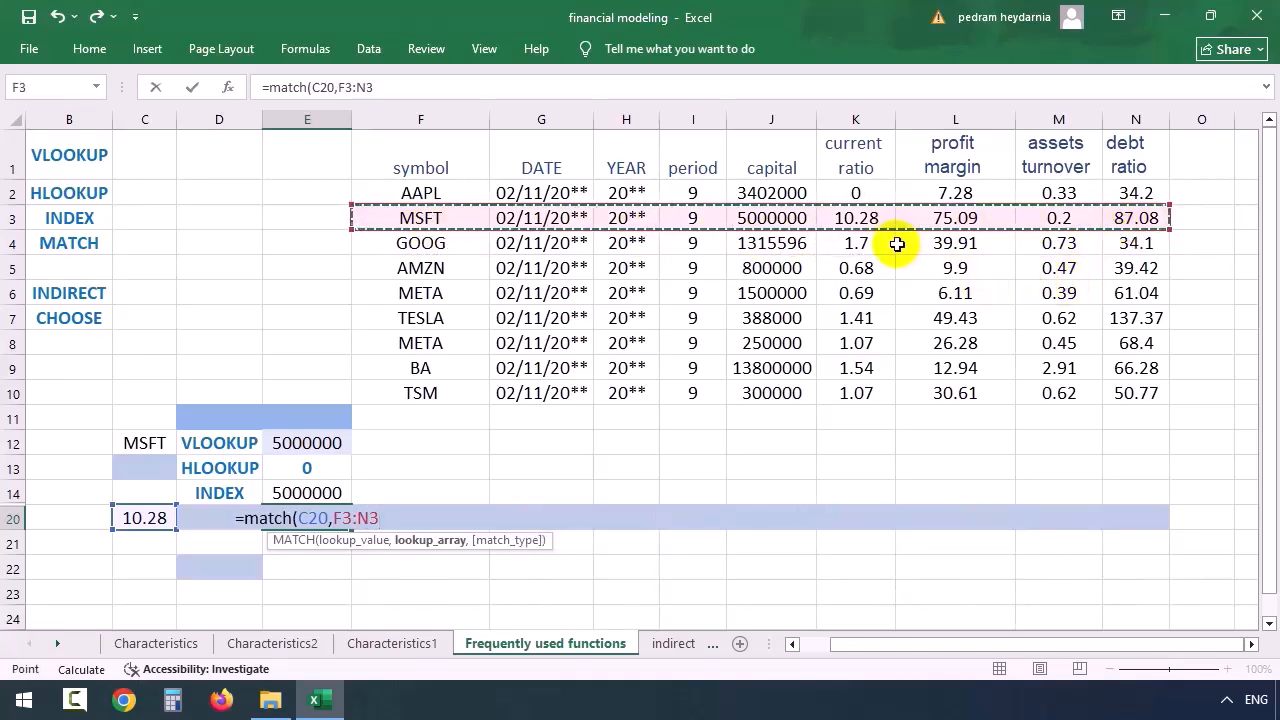
pyautogui.press('Return')
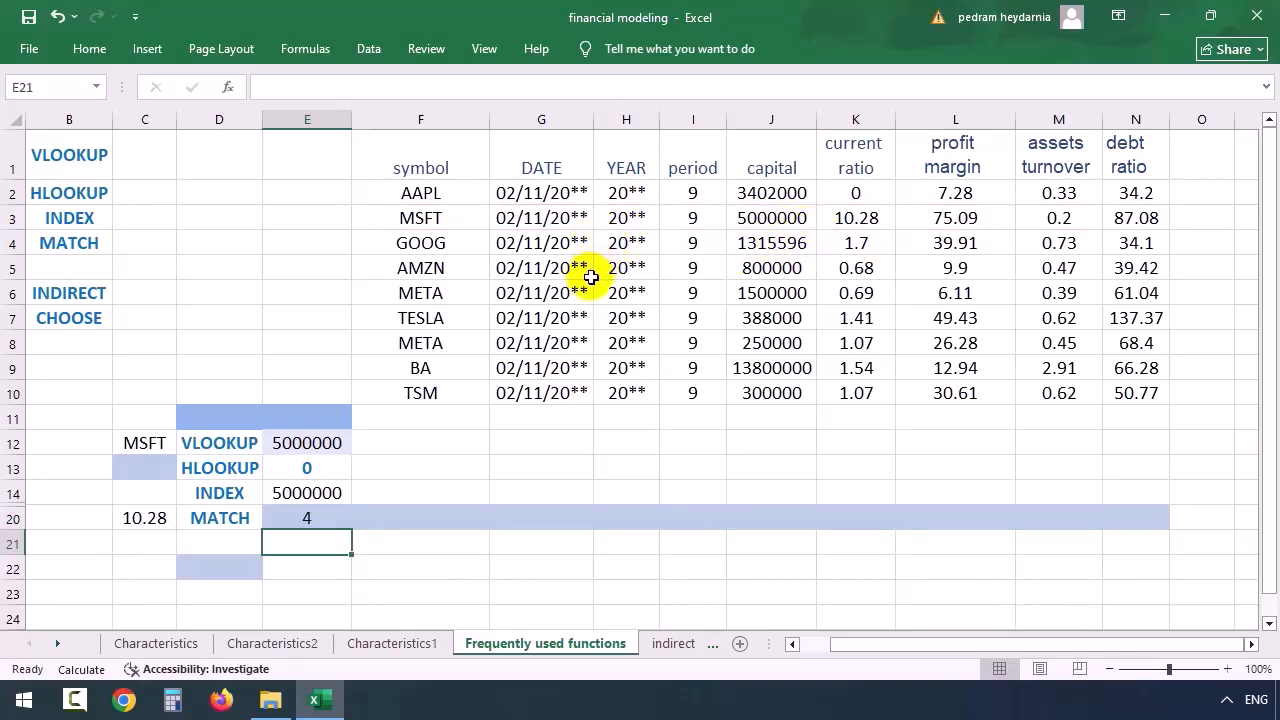
# Step: Change the lookup array of the MATCH formula in E20 to K2:K3 in the current ratio column
pyautogui.doubleClick(286, 518)
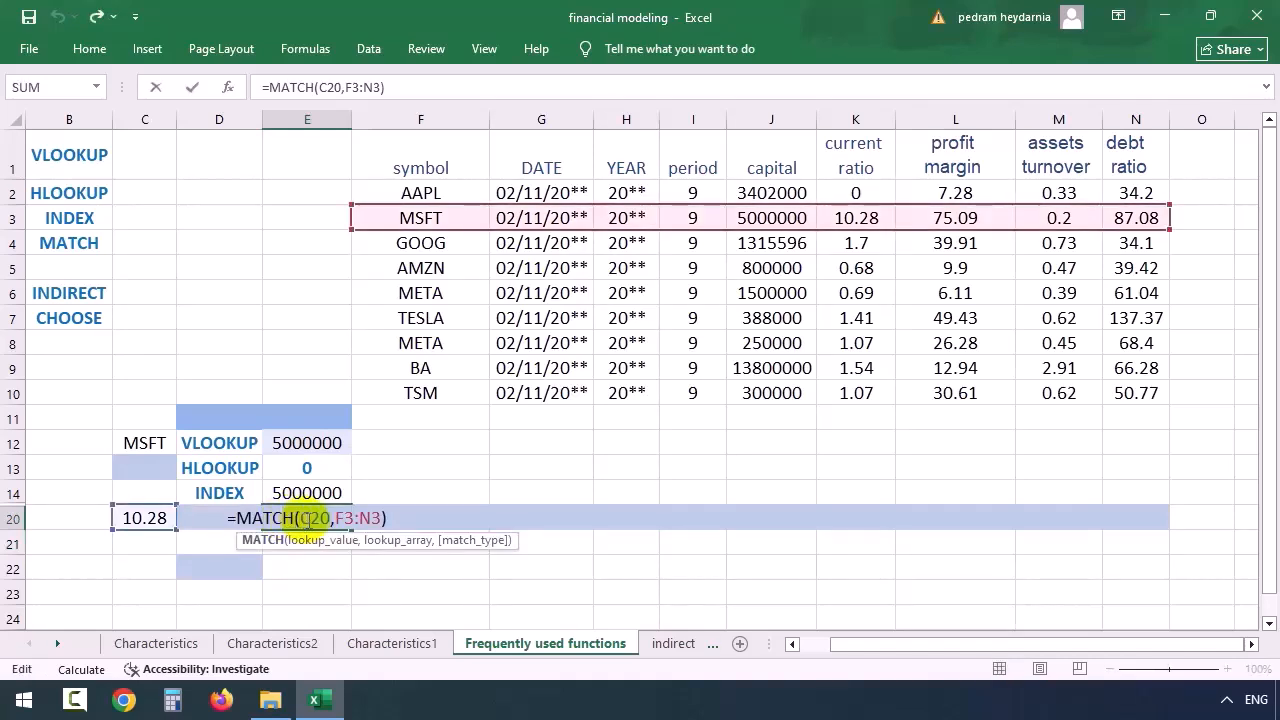
pyautogui.click(313, 519)
pyautogui.moveTo(862, 191); pyautogui.dragTo(858, 224)
pyautogui.press('Return')
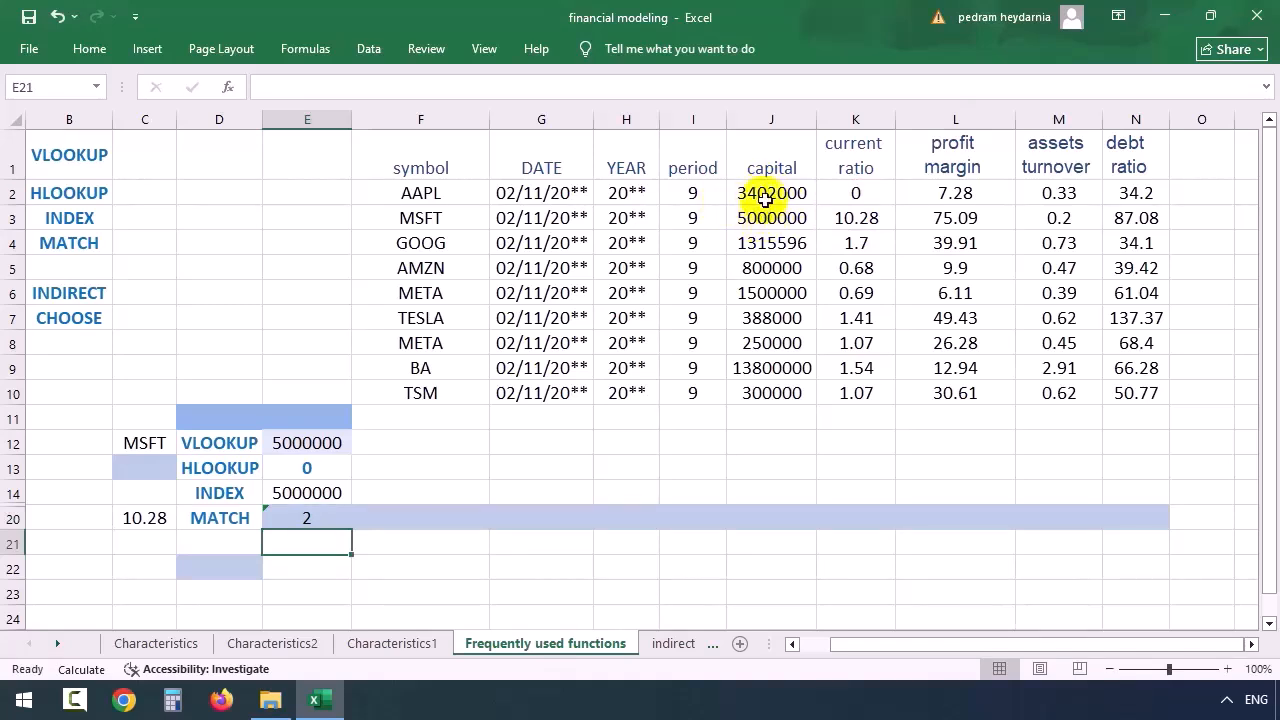
# Step: Copy the INDIRECT label from B6 into D21, below the MATCH label, and select E21
pyautogui.click(83, 293)
pyautogui.hotkey('ctrl', 'c')
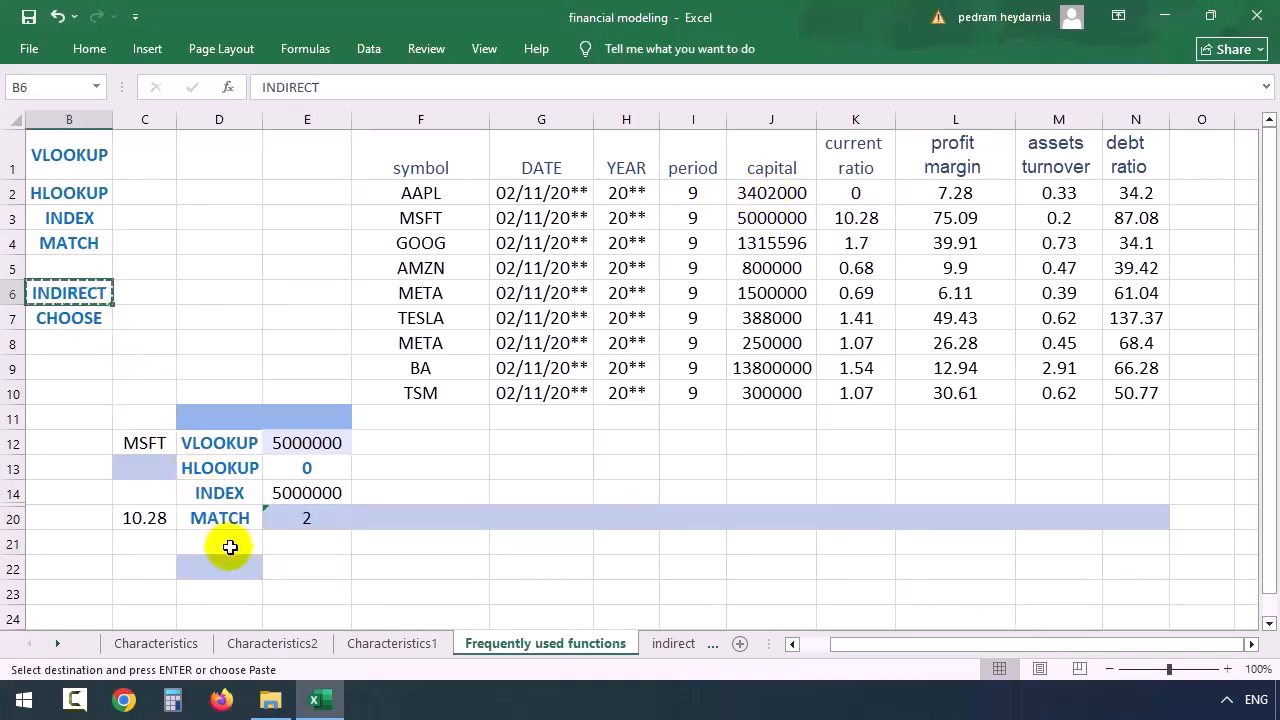
pyautogui.click(229, 546)
pyautogui.hotkey('ctrl', 'v')
pyautogui.click(291, 540)
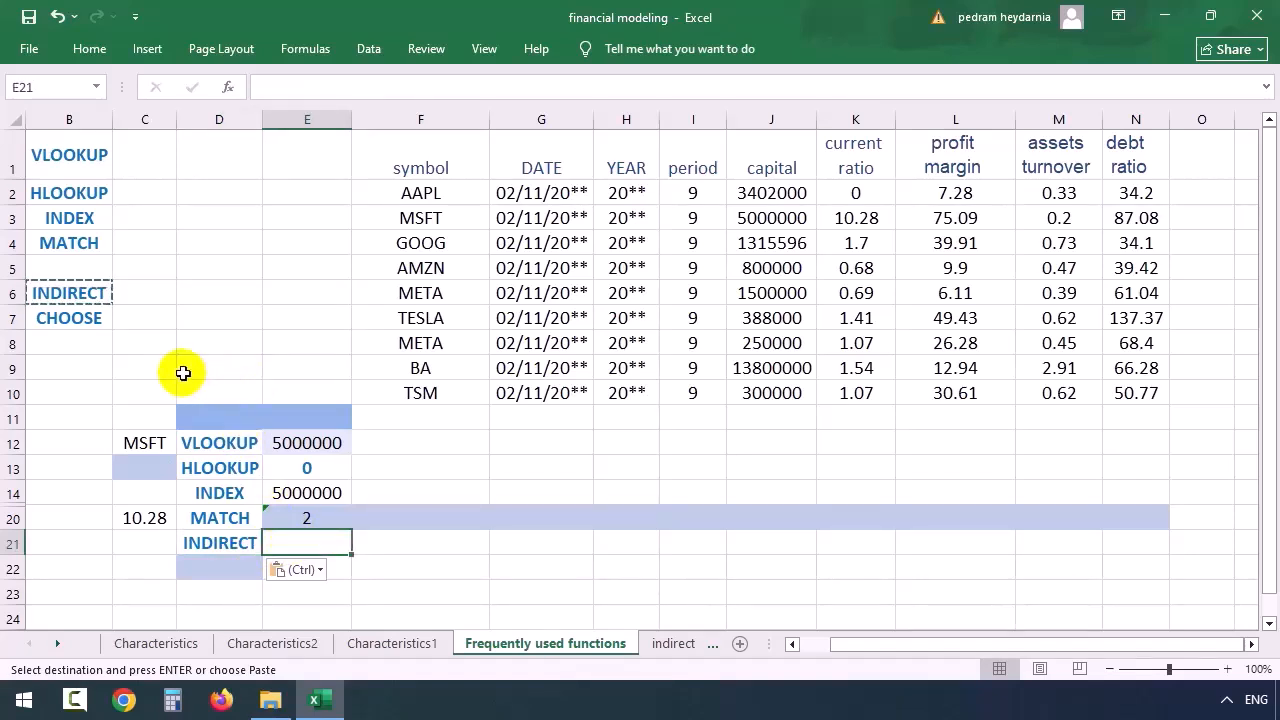
# Step: On the indirect sheet, total the range B2:C7 with SUM in B8 and inspect the formula's reference
pyautogui.hotkey('ctrl', 'pagedown')
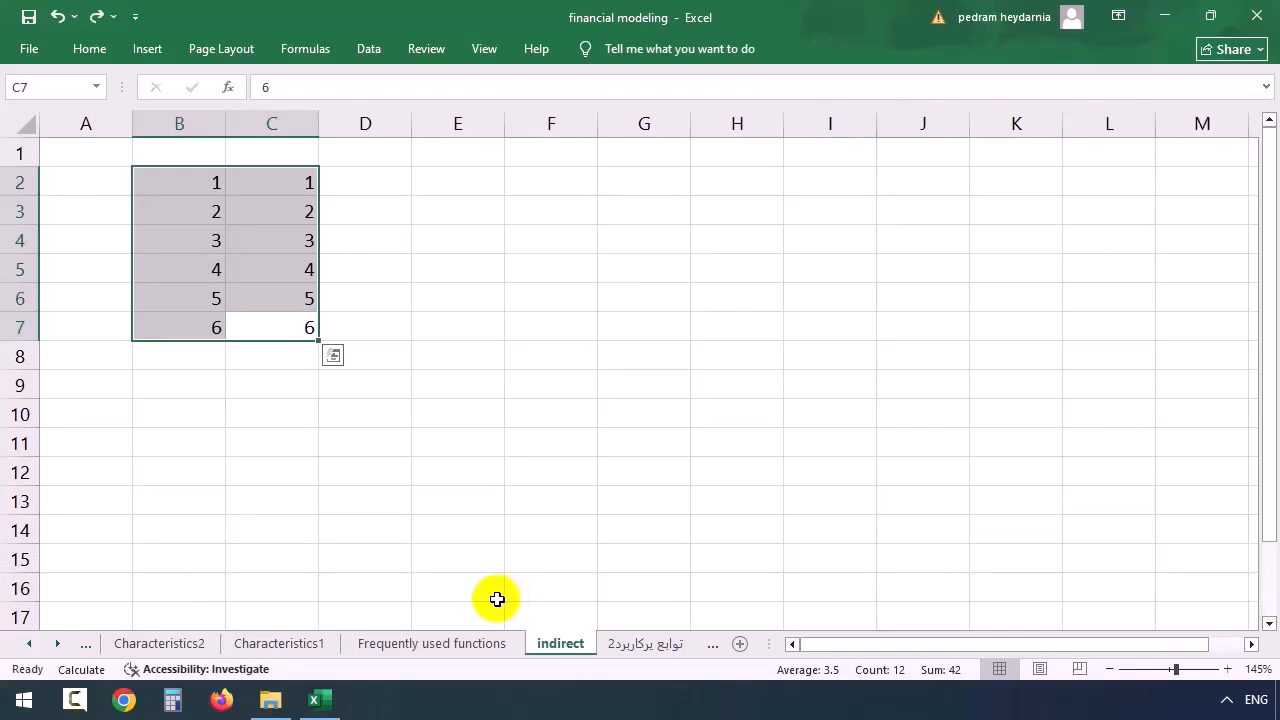
pyautogui.keyDown('ctrl'); pyautogui.click(208, 362); pyautogui.keyUp('ctrl')
pyautogui.hotkey('alt', '=')
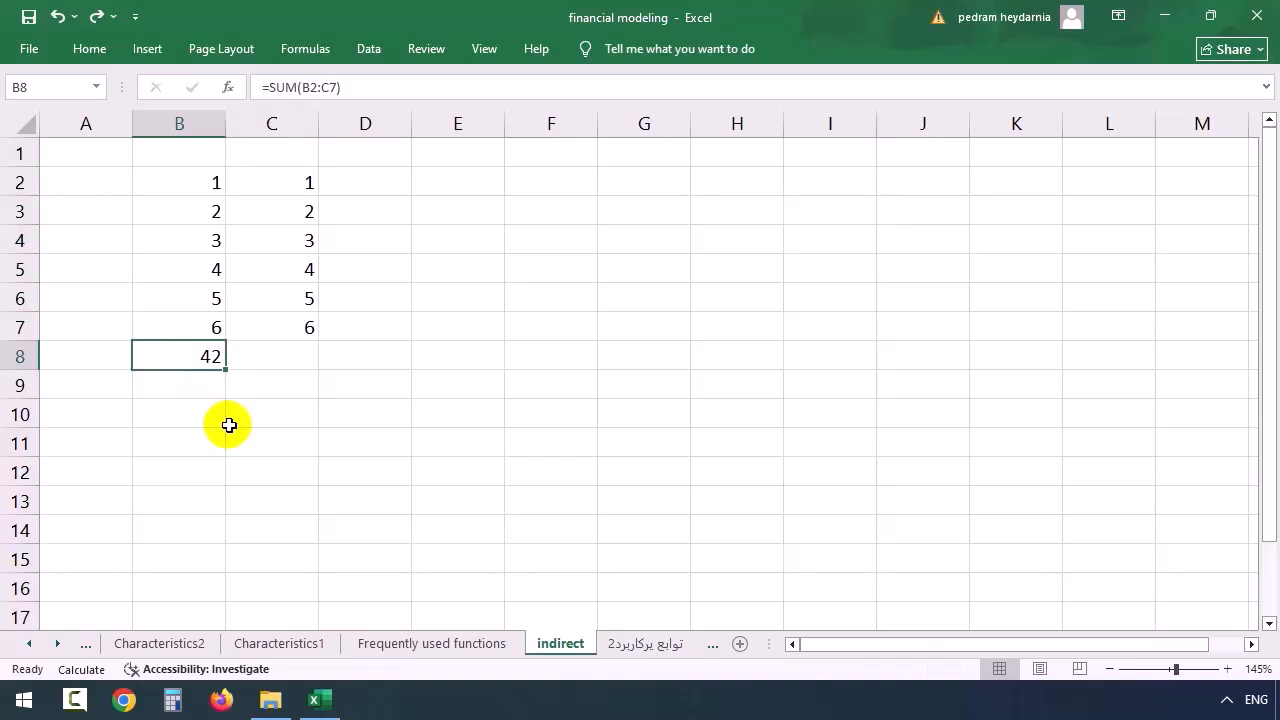
pyautogui.click(329, 87)
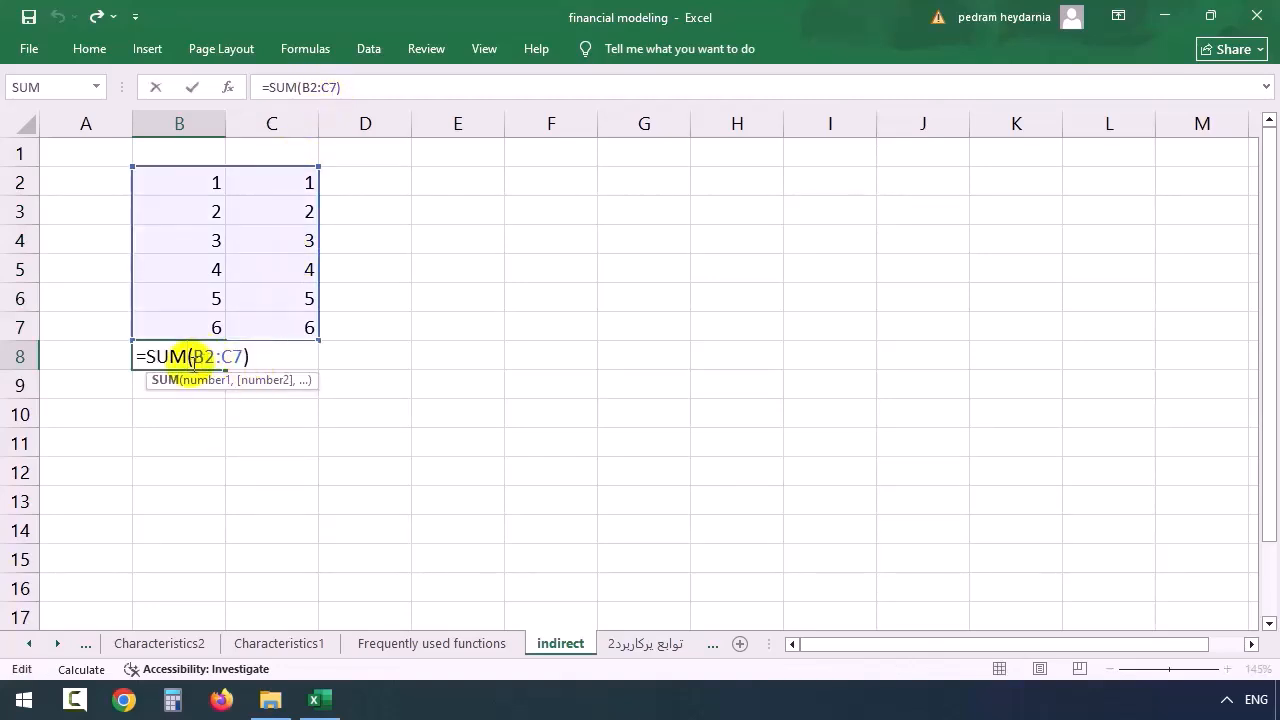
# Step: Enter the range address b2:c7 as text in E3
pyautogui.click(443, 213)
pyautogui.write('b2:c7')
pyautogui.press('Return')
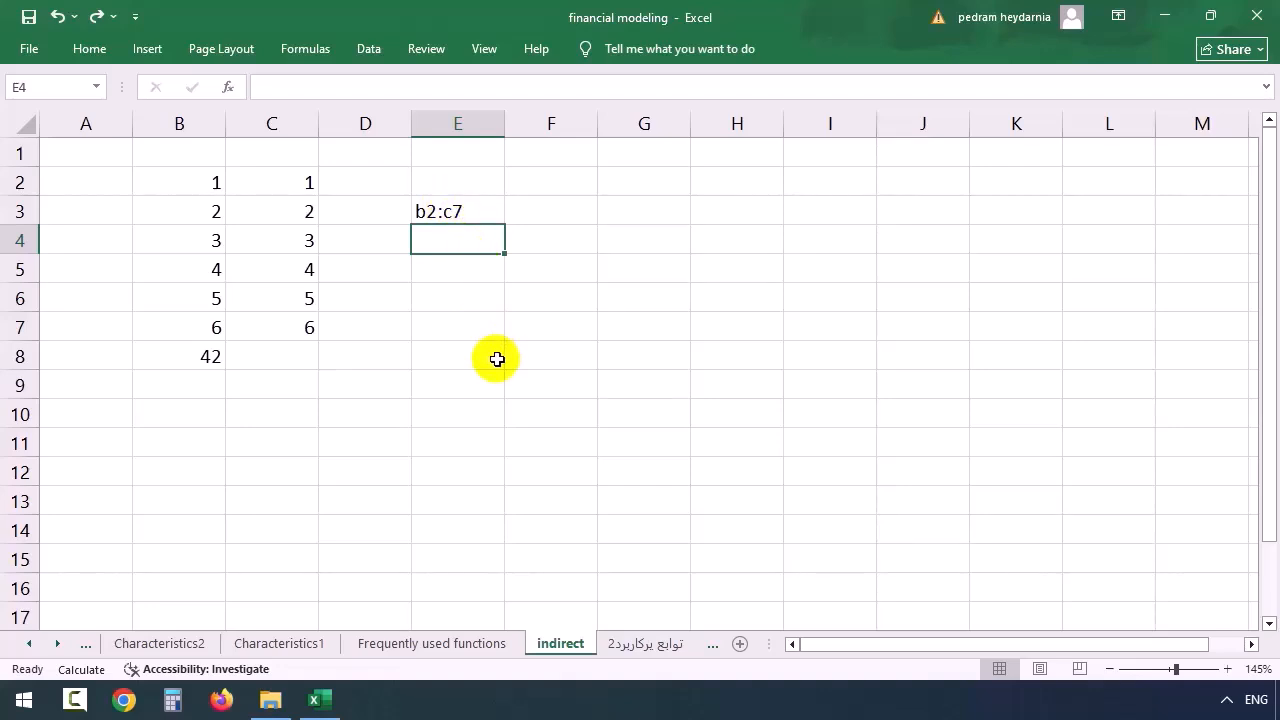
# Step: Enter an INDIRECT formula in E7 that refers to the range address text in E3
pyautogui.write('=INDIRECT(')
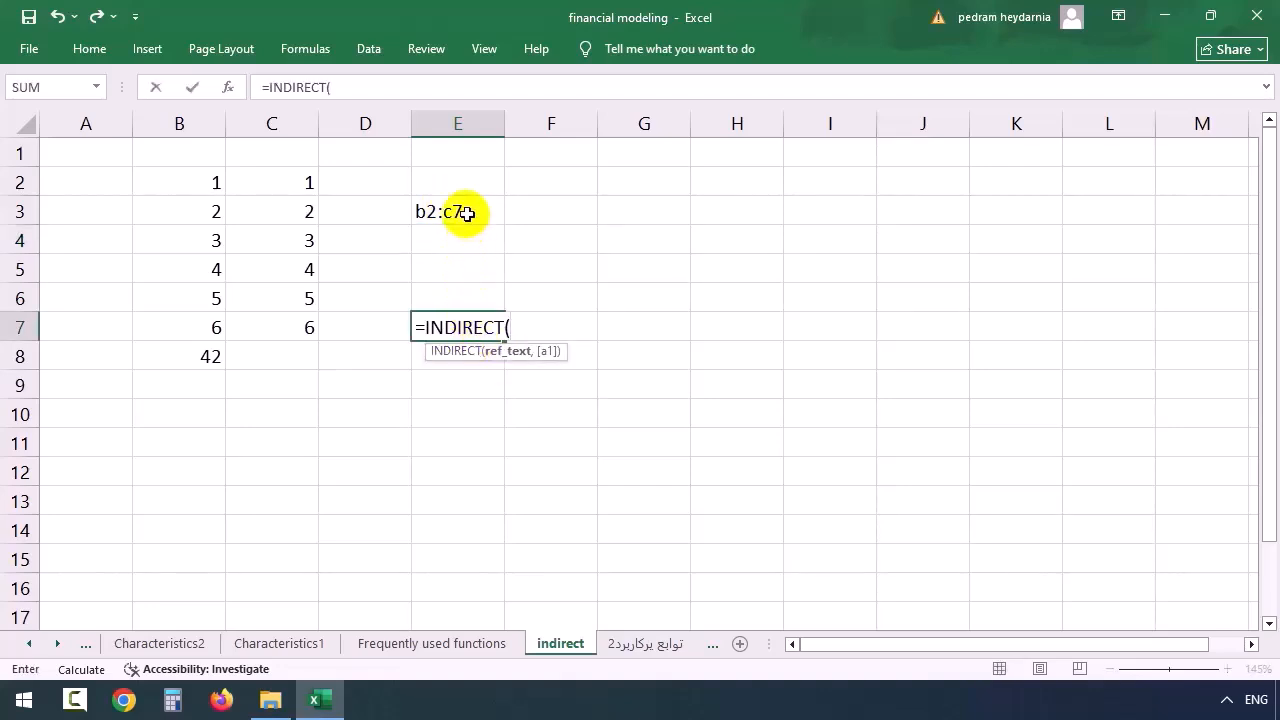
pyautogui.click(452, 209)
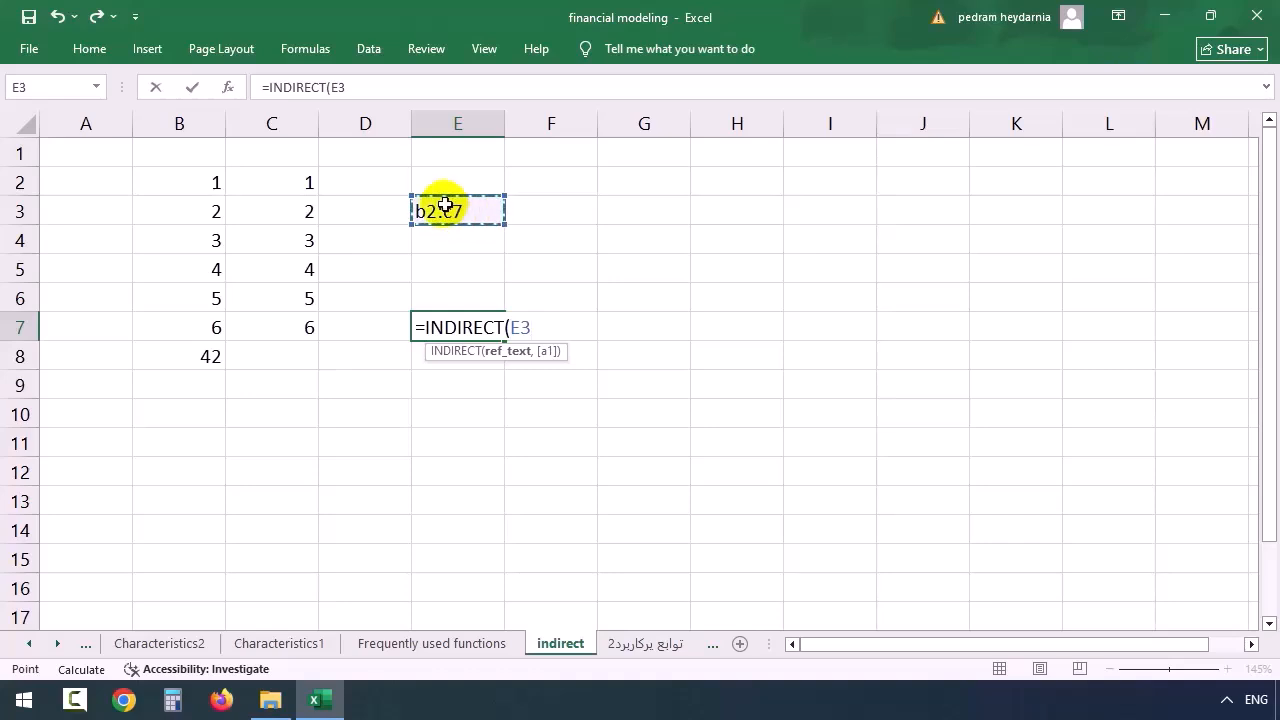
pyautogui.press('Return')
# Step: Wrap the INDIRECT formula in E7 in SUM so it reads =SUM(INDIRECT(E3))
pyautogui.click(440, 326)
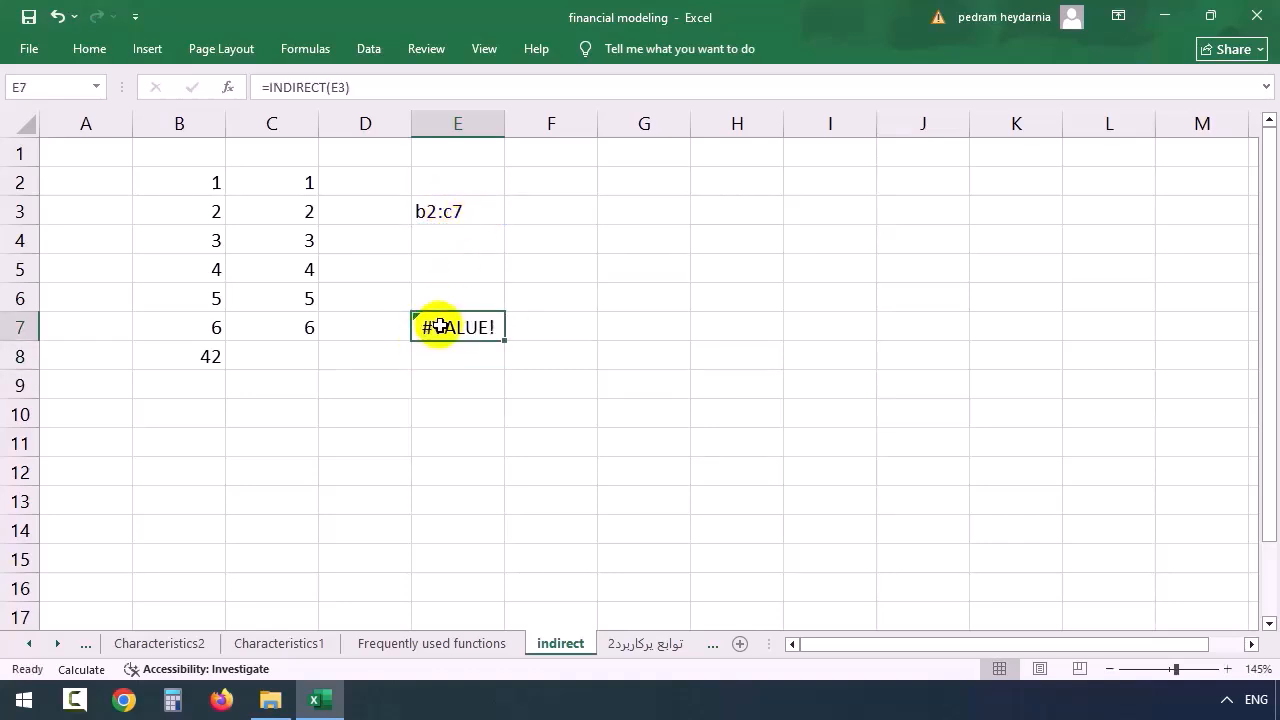
pyautogui.doubleClick(440, 326)
pyautogui.click(418, 326)
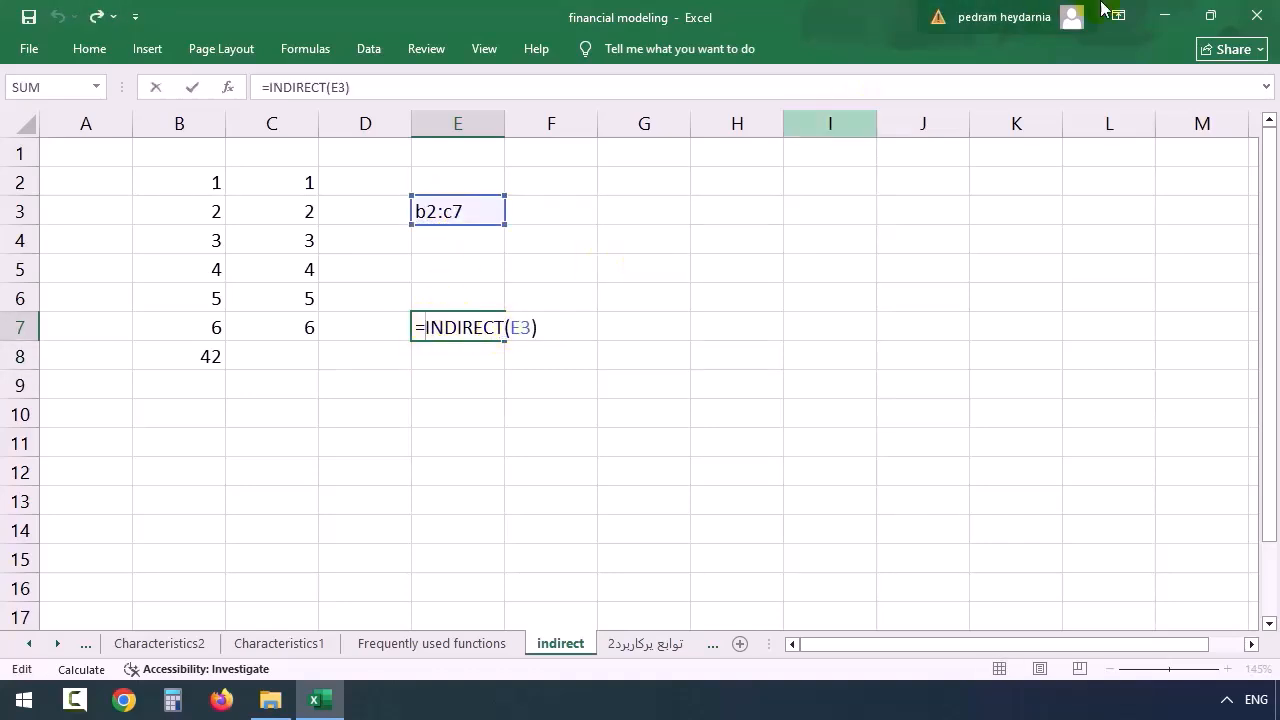
pyautogui.write('sum')
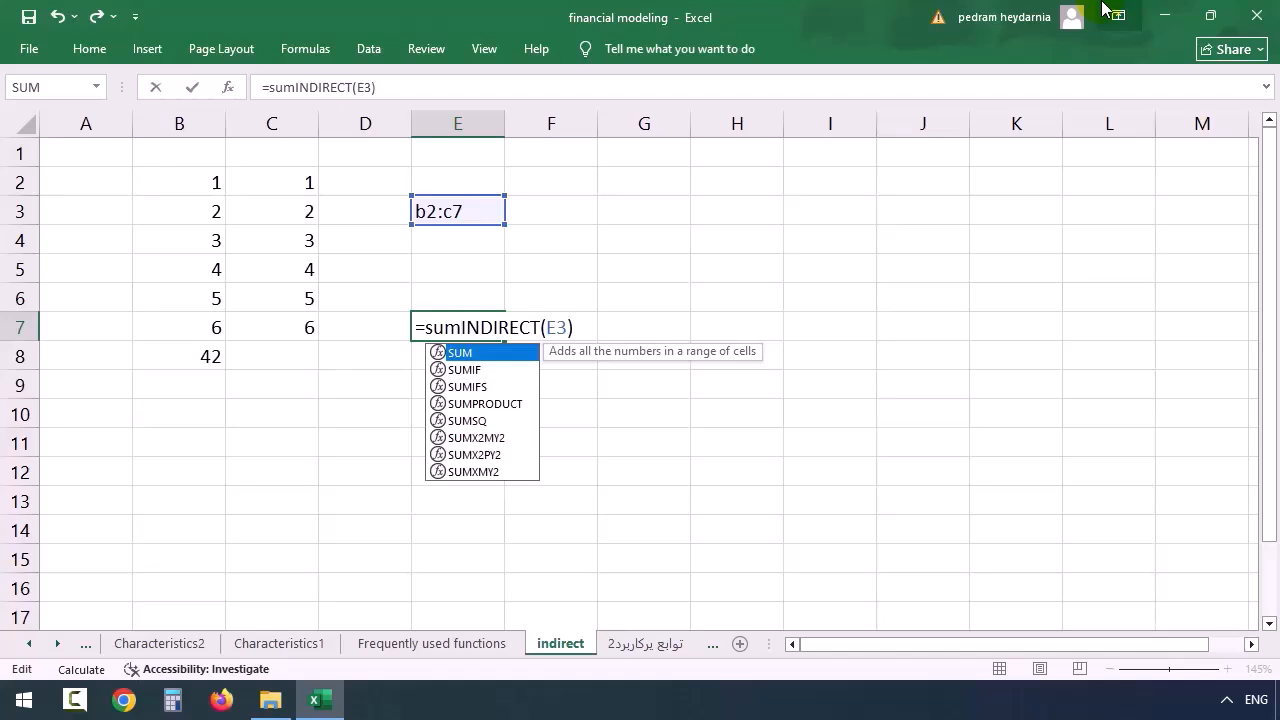
pyautogui.write('(')
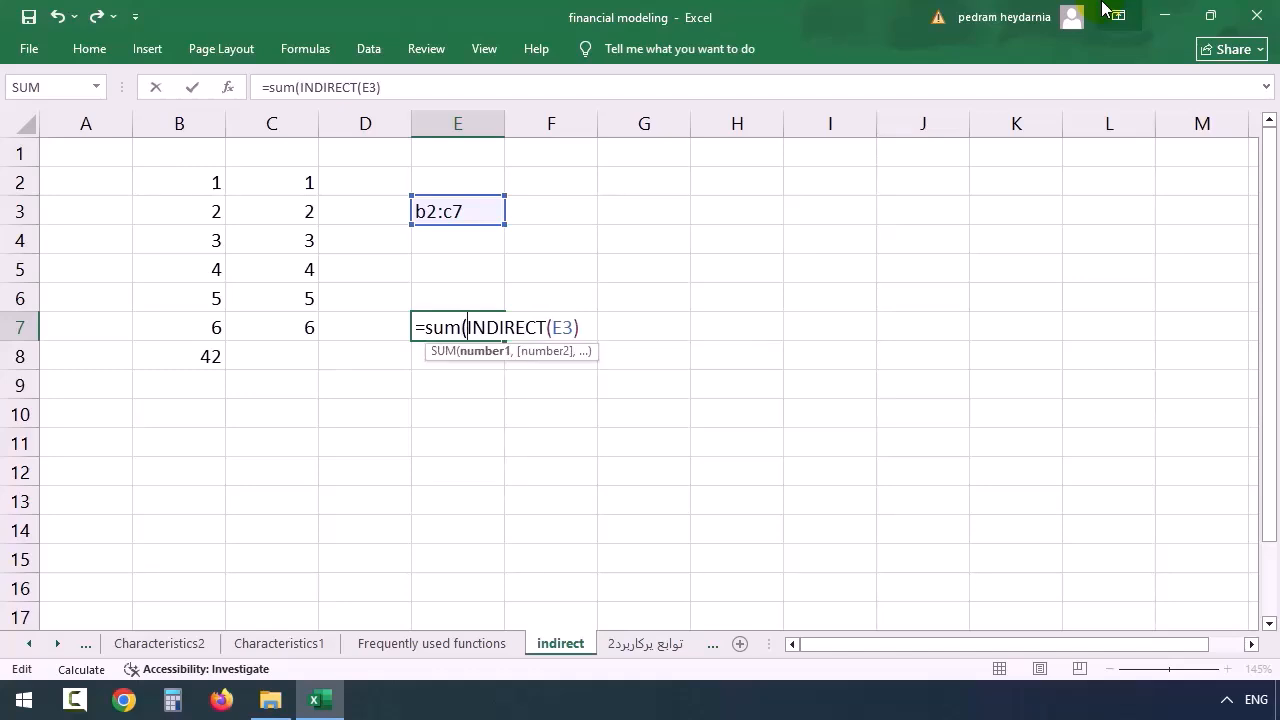
pyautogui.press('Return')
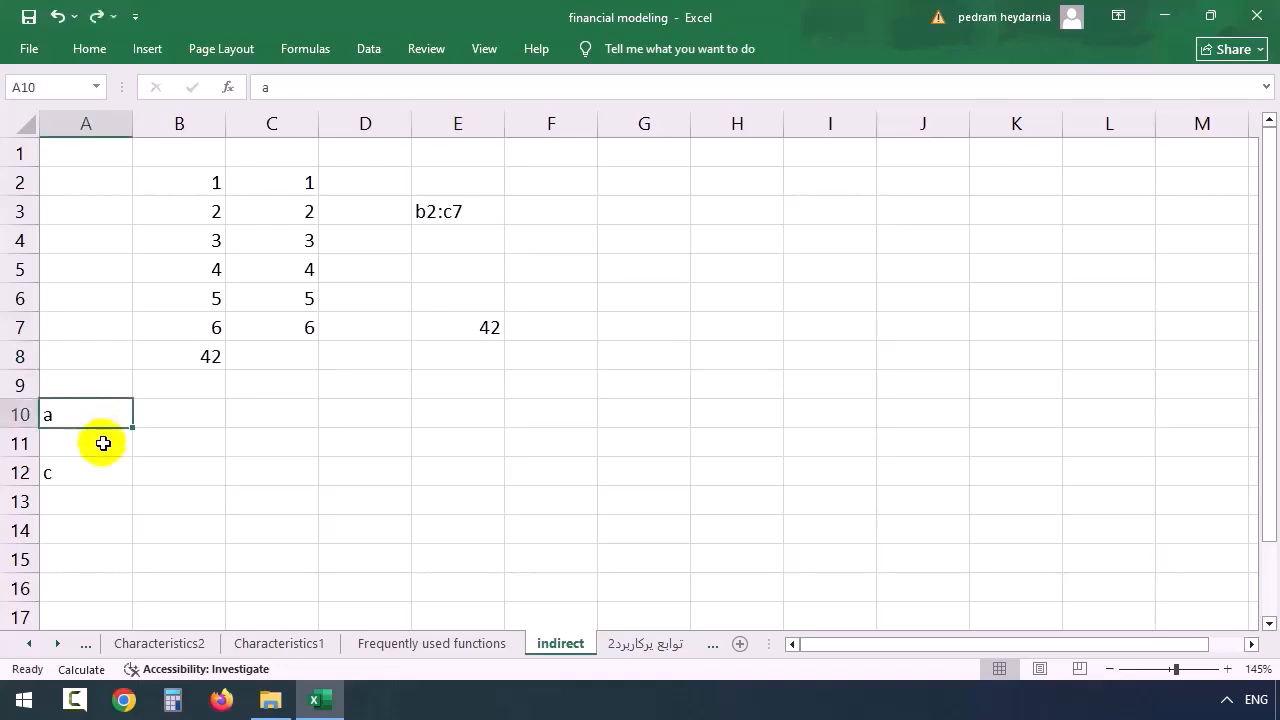
# Step: Replace the letter in A12 with b, and enter the row numbers 2 in C10 and 4 in C12
pyautogui.click(94, 471)
pyautogui.write('b')
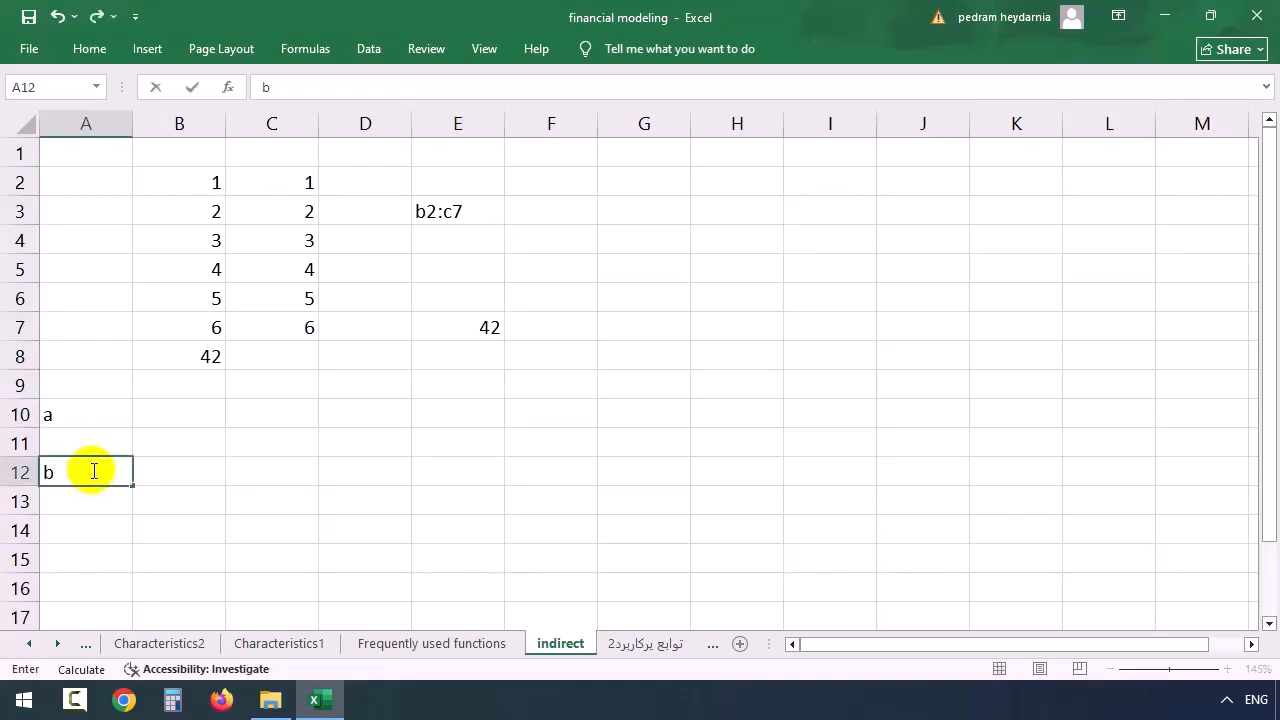
pyautogui.click(241, 419)
pyautogui.write('2')
pyautogui.press('Return')
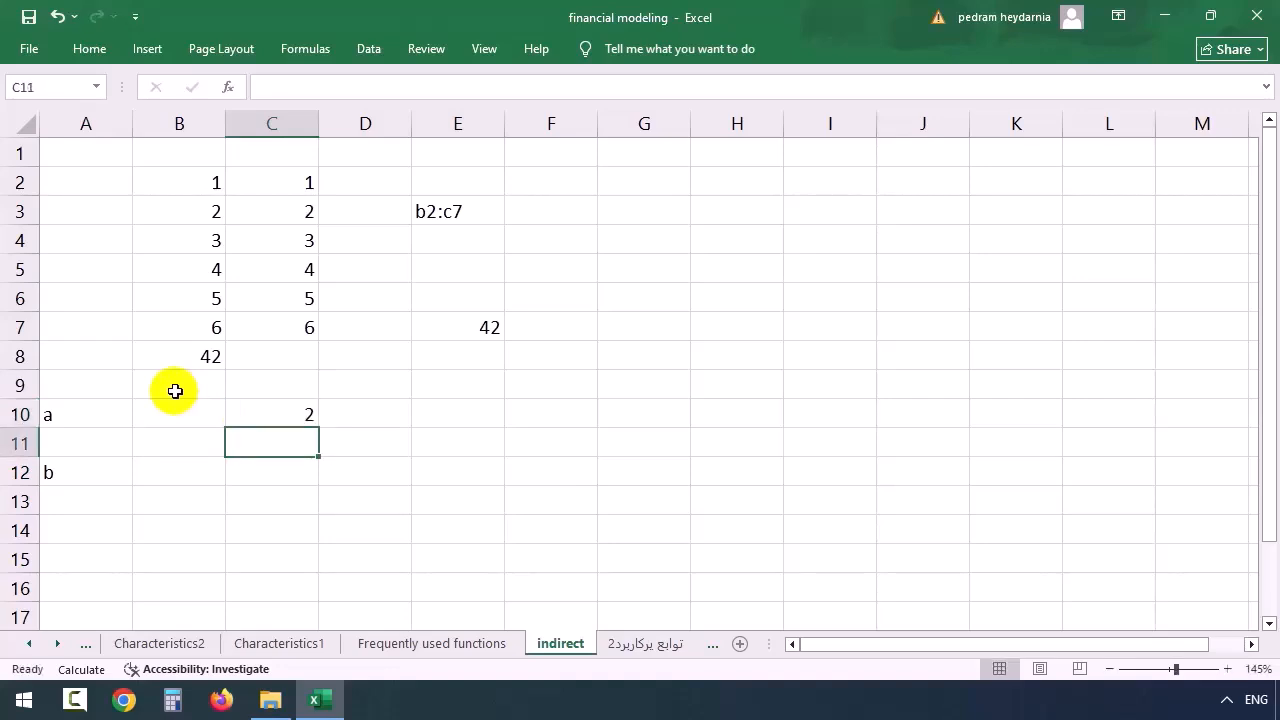
pyautogui.press('Down')
pyautogui.write('4')
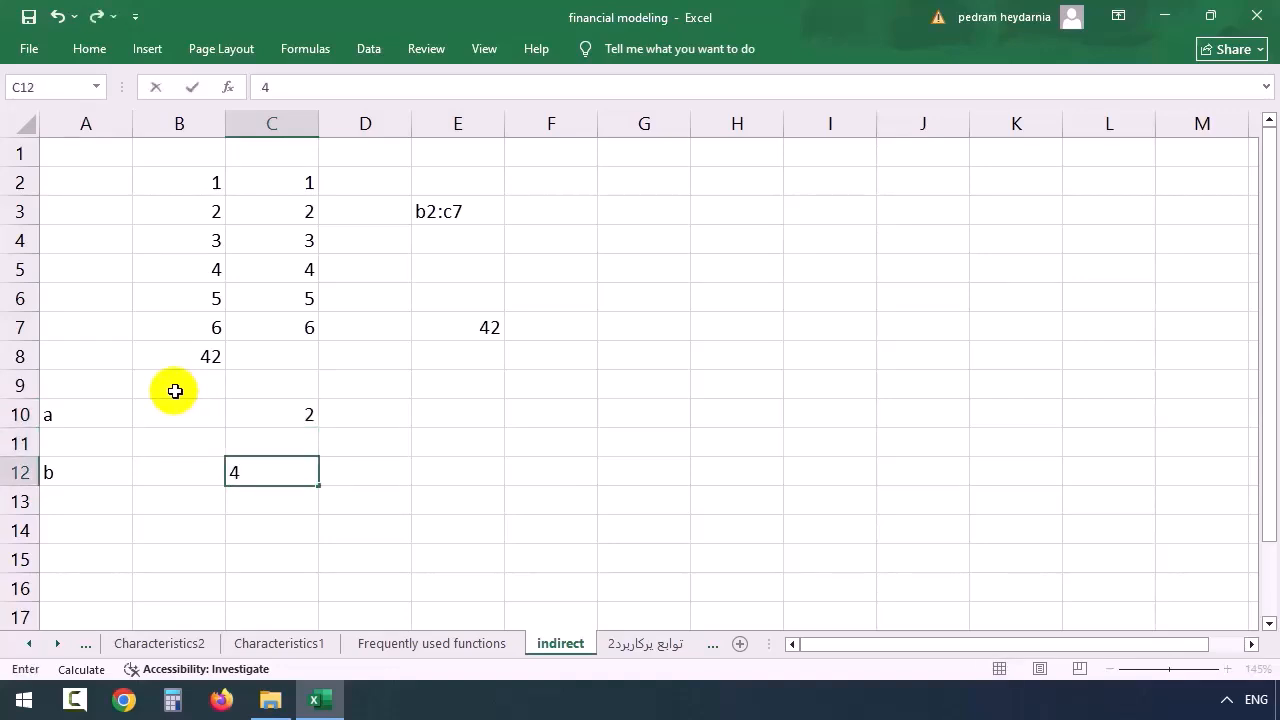
pyautogui.press('Return')
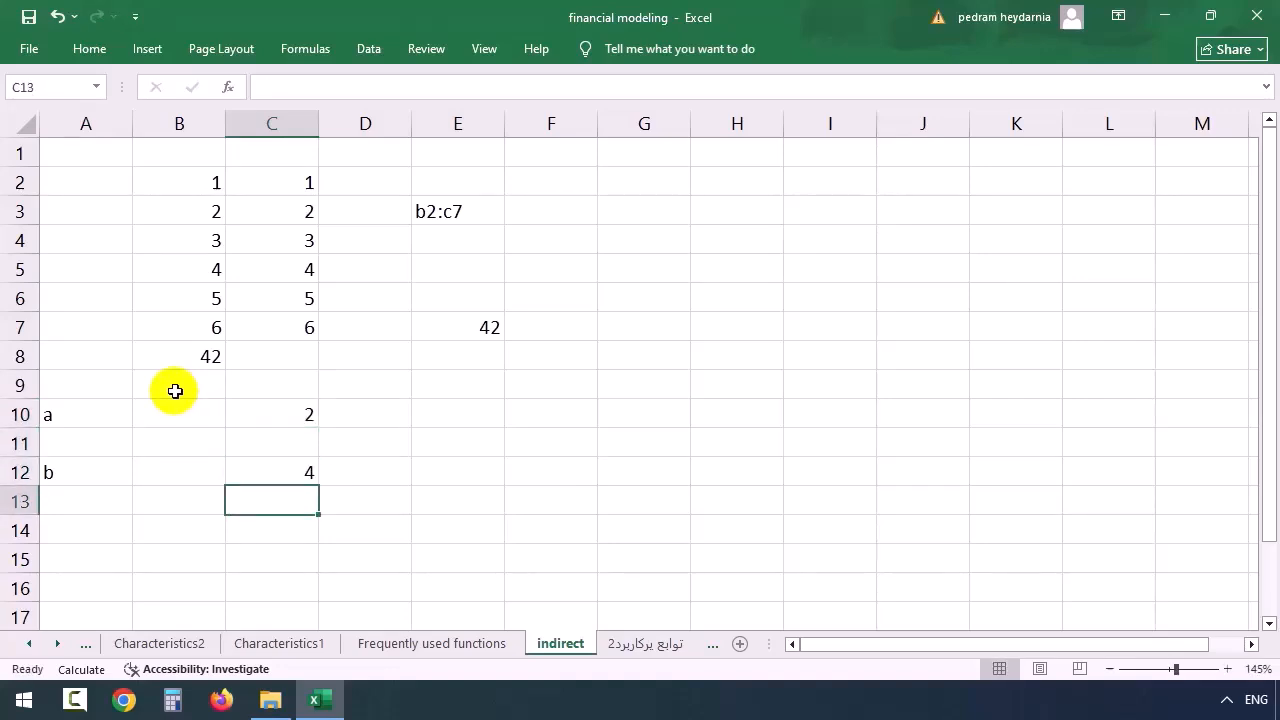
# Step: Join the column letter and row number into a cell address in E10 with the formula =A10&C10
pyautogui.press('Up')
pyautogui.press('Up')
pyautogui.press('Up')
pyautogui.press('Right')
pyautogui.press('Right')
pyautogui.write('=')
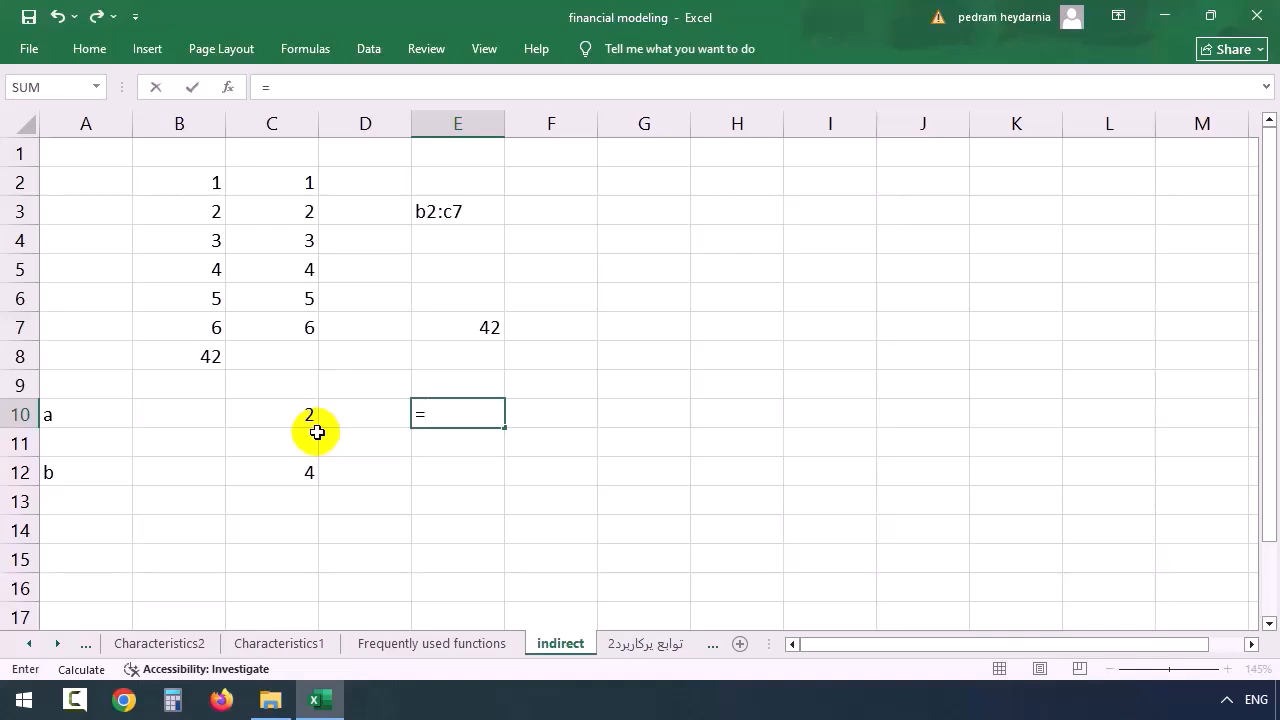
pyautogui.click(86, 408)
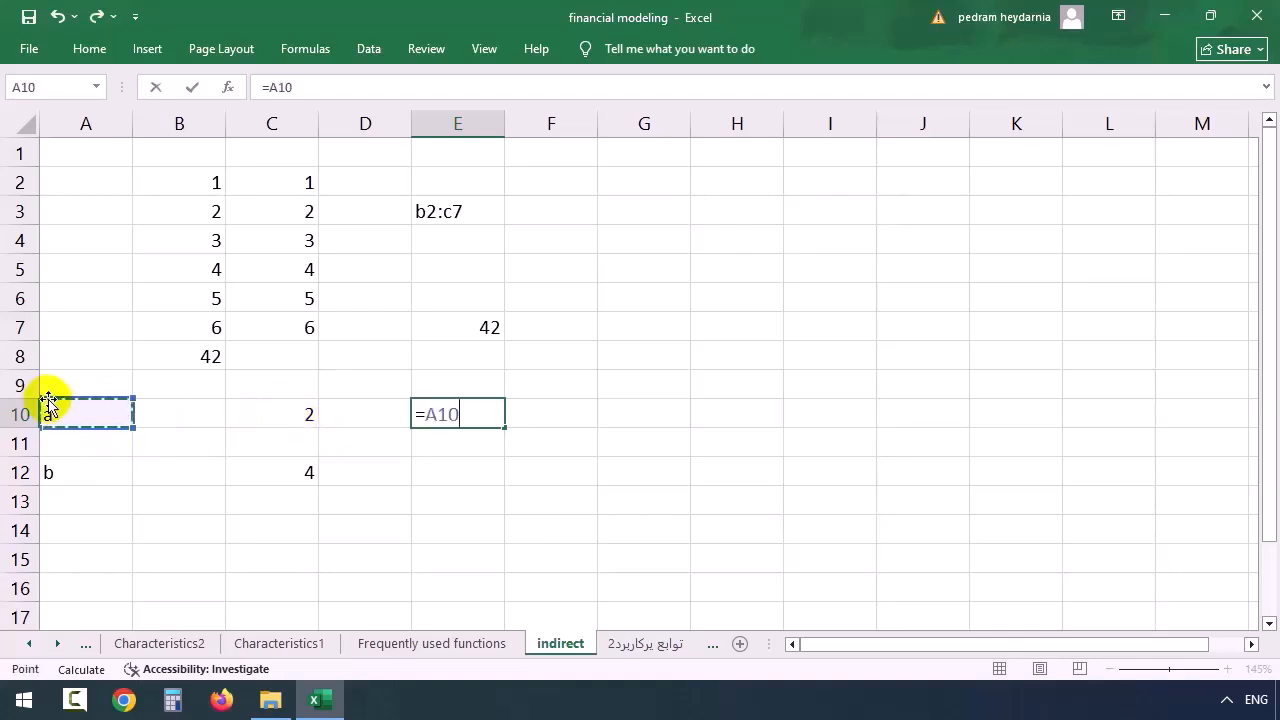
pyautogui.write('&')
pyautogui.click(257, 414)
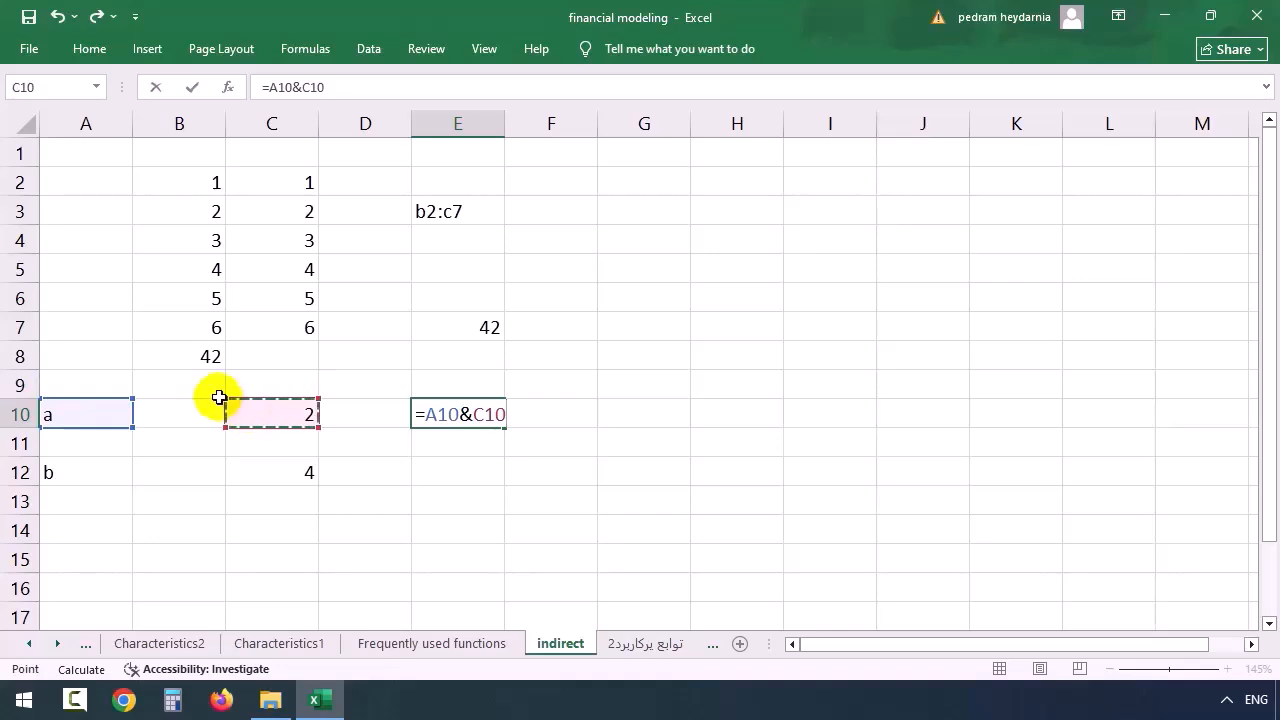
pyautogui.press('Return')
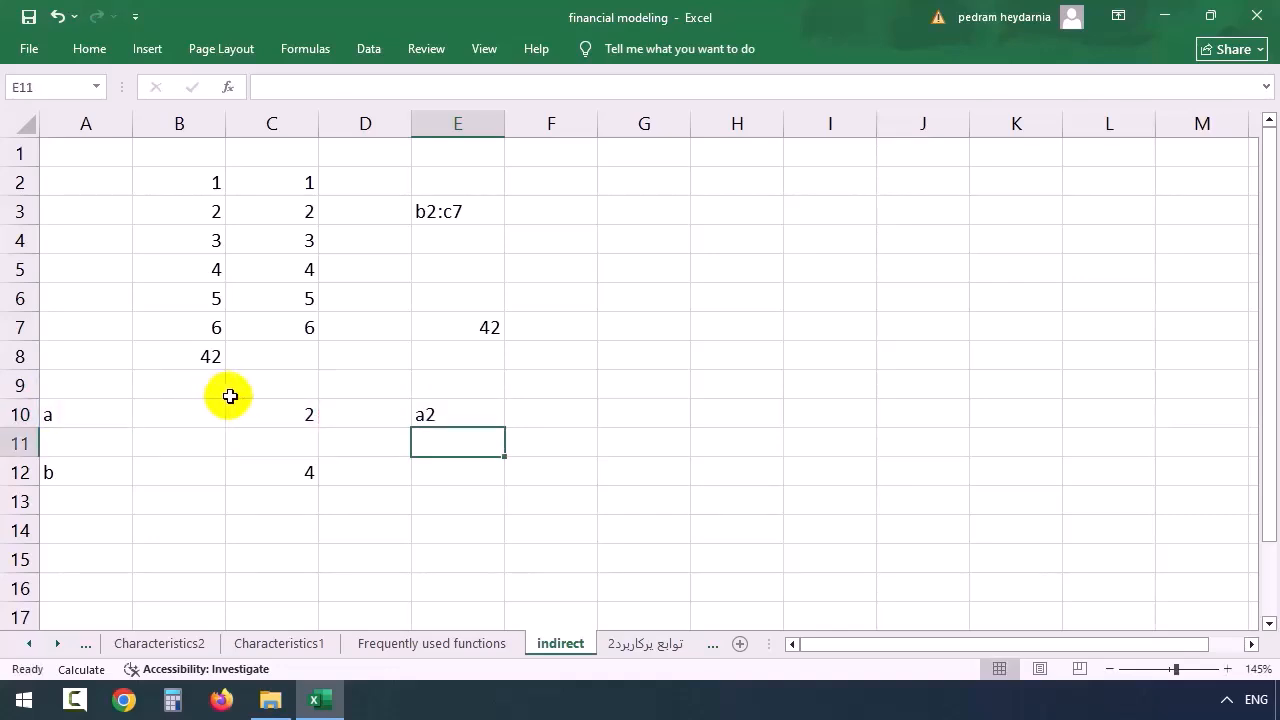
# Step: Build the formula =INDIRECT(A10&C10&":"&A12&C12) in F12 from the letter and number cells
pyautogui.click(551, 472)
pyautogui.write('=INDIRECT(')
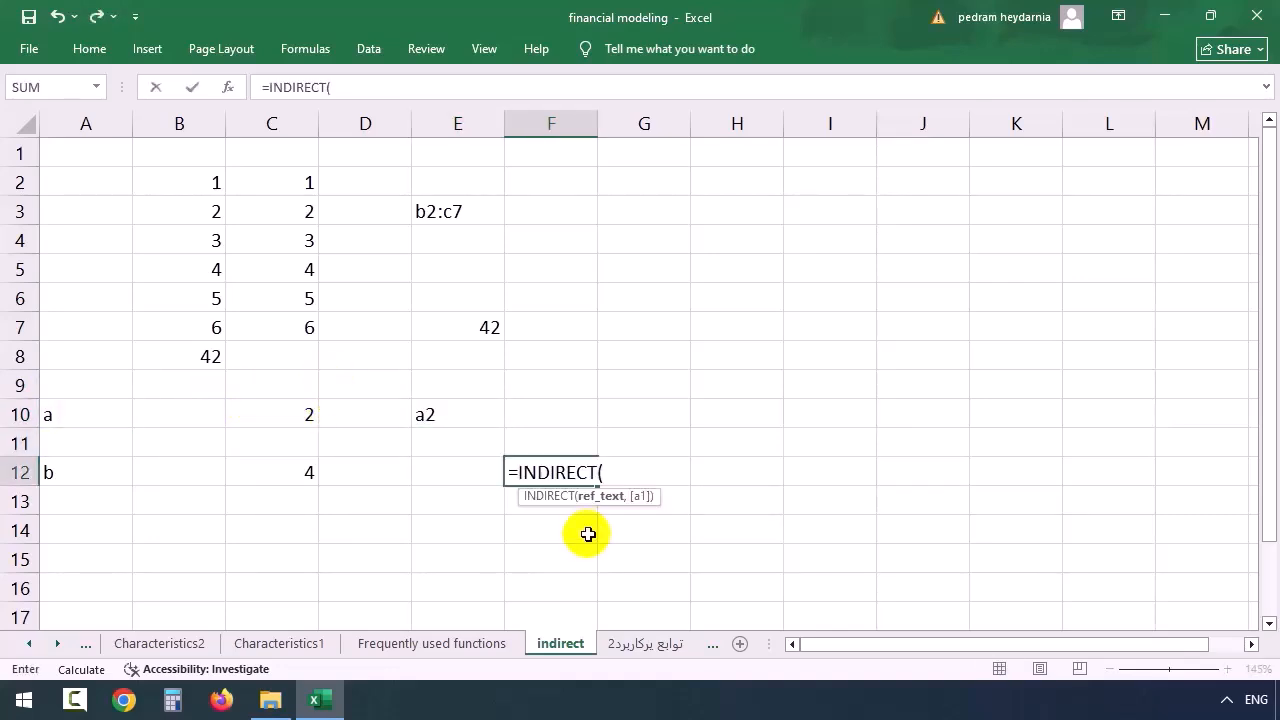
pyautogui.click(98, 412)
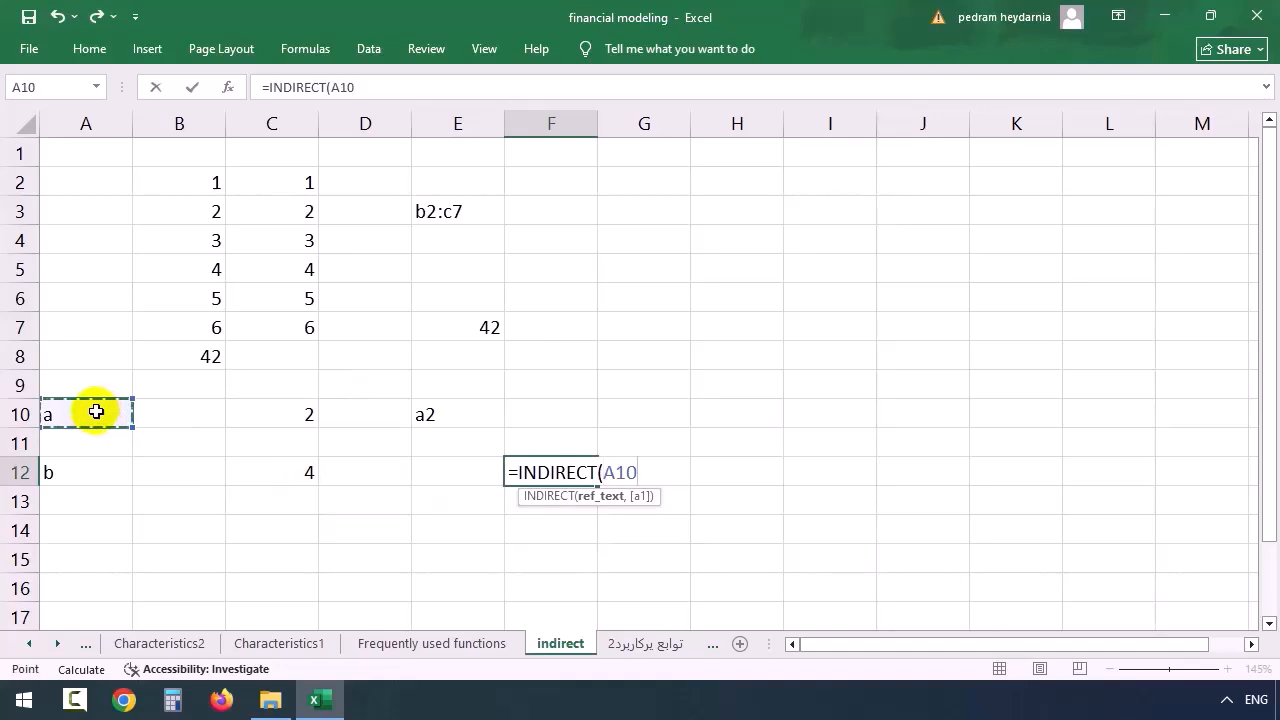
pyautogui.write('&')
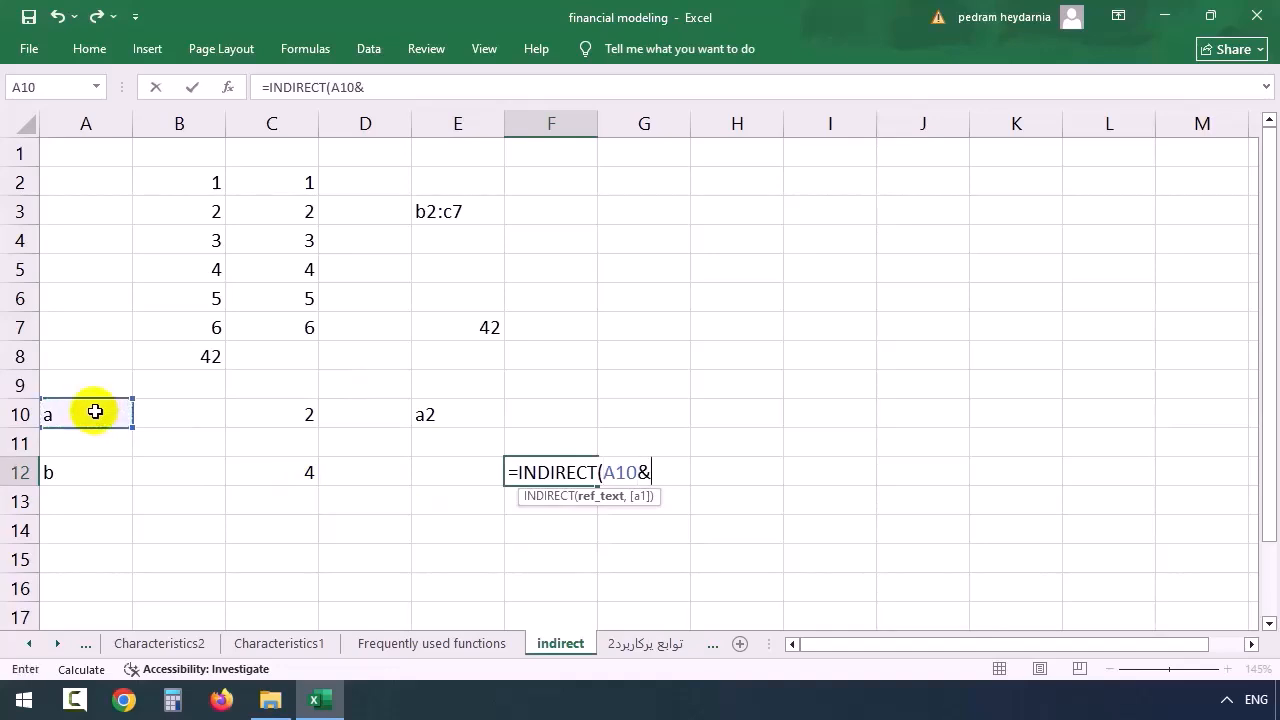
pyautogui.click(300, 405)
pyautogui.write('&')
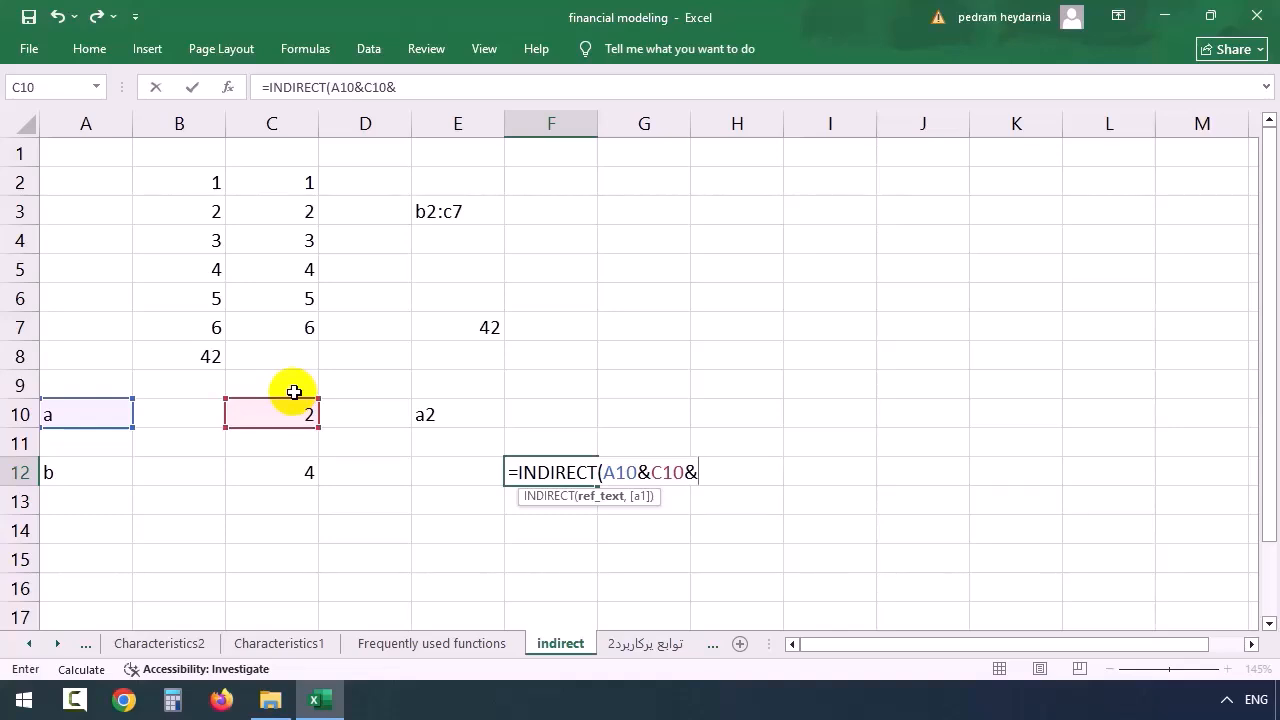
pyautogui.write('"")')
pyautogui.click(706, 472)
pyautogui.write(':"')
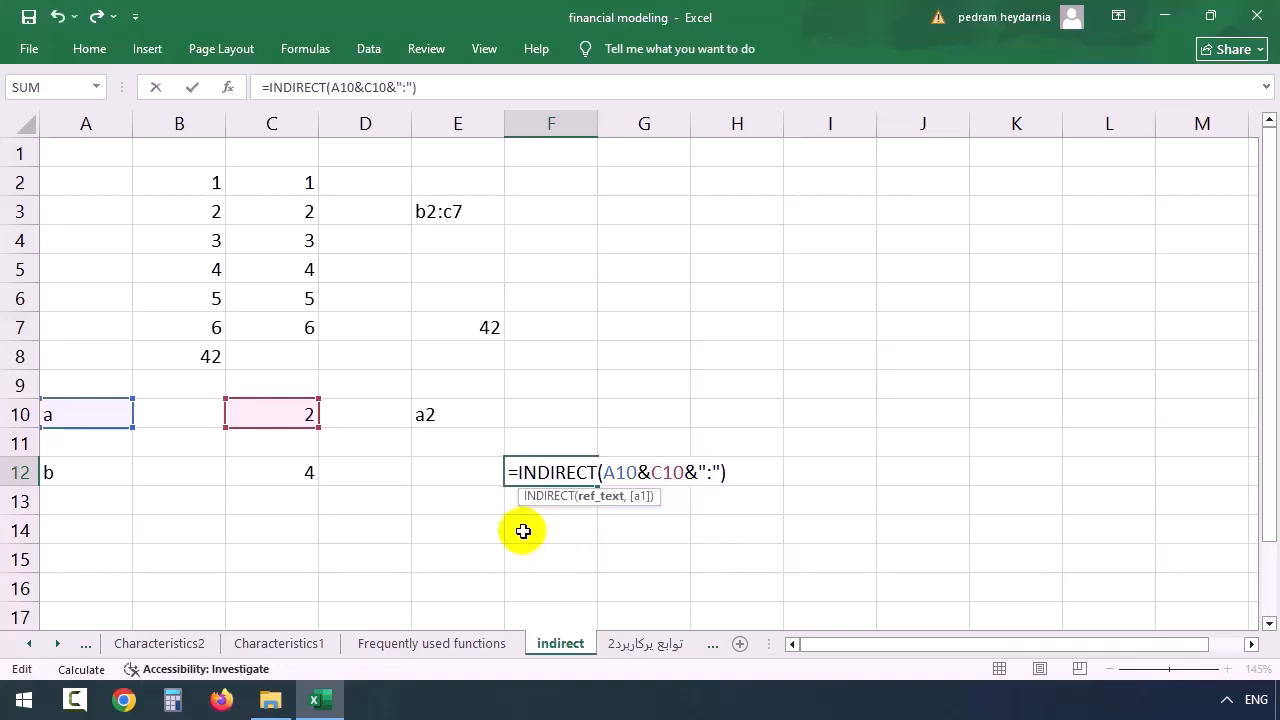
pyautogui.write('&')
pyautogui.click(92, 470)
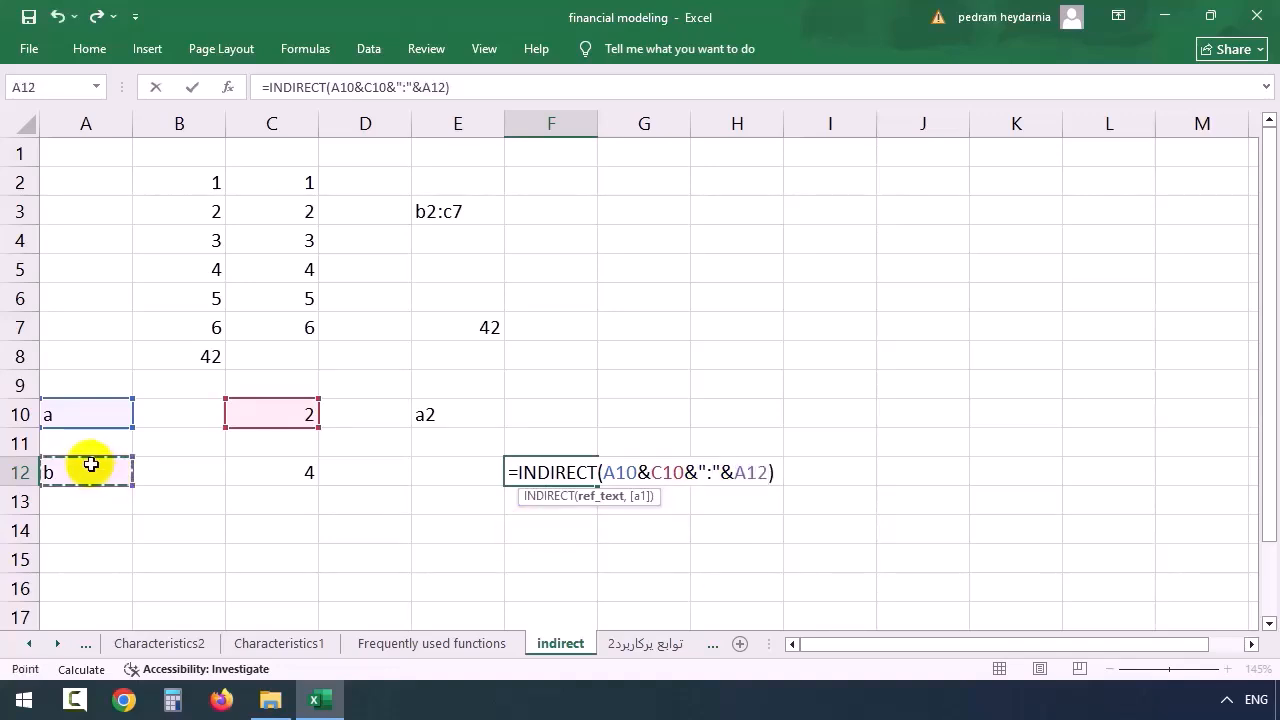
pyautogui.write('&')
pyautogui.click(303, 467)
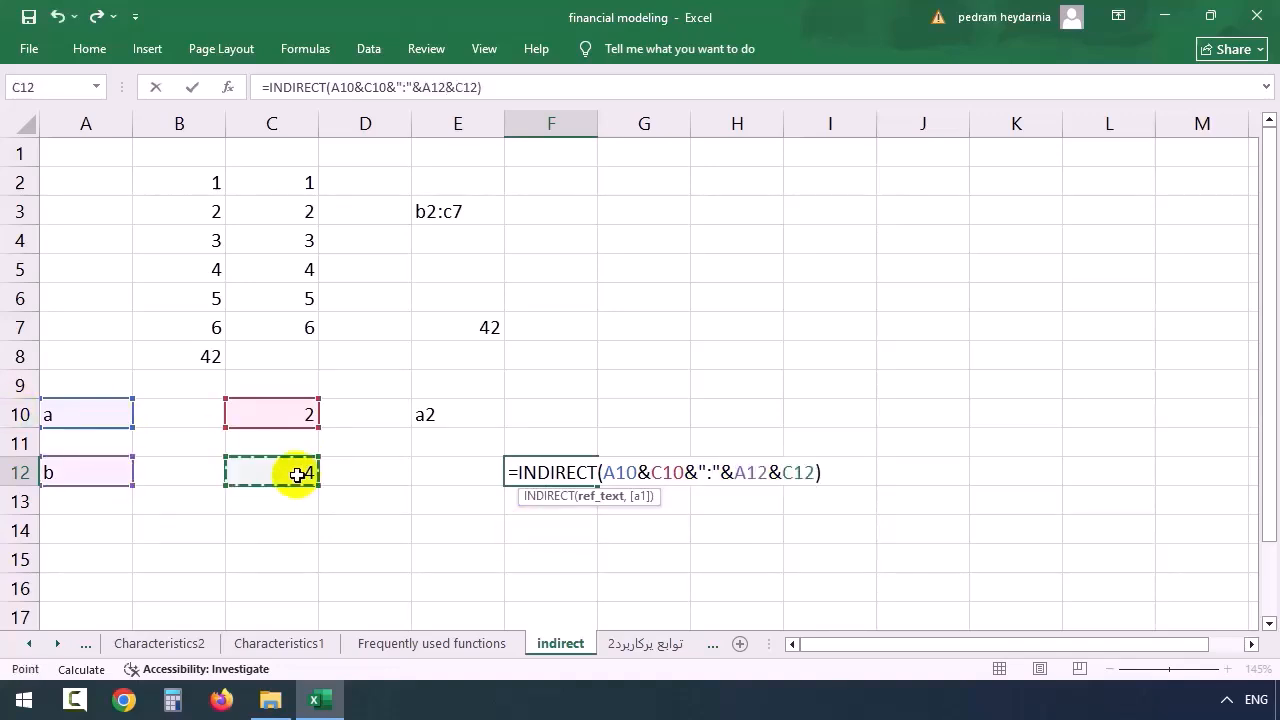
# Step: Wrap the INDIRECT expression in F12 in SUM with a closing parenthesis and commit the formula
pyautogui.click(512, 472)
pyautogui.write('sum(')
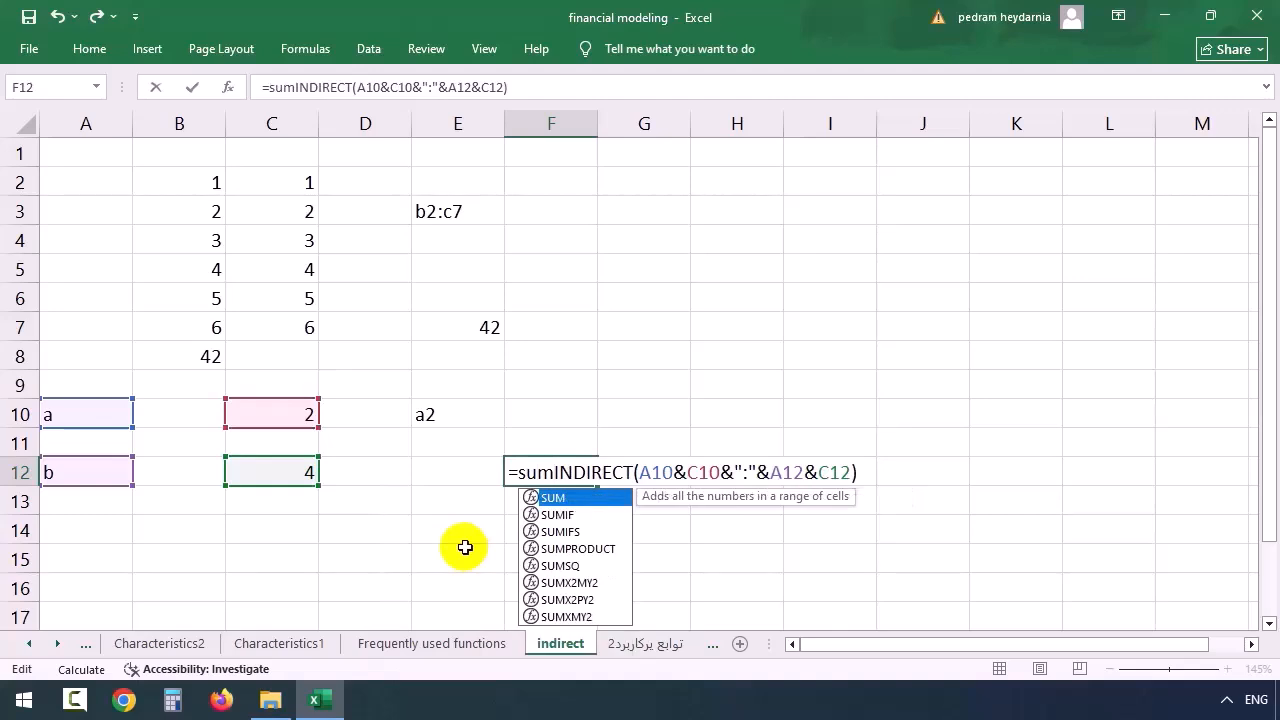
pyautogui.click(858, 472)
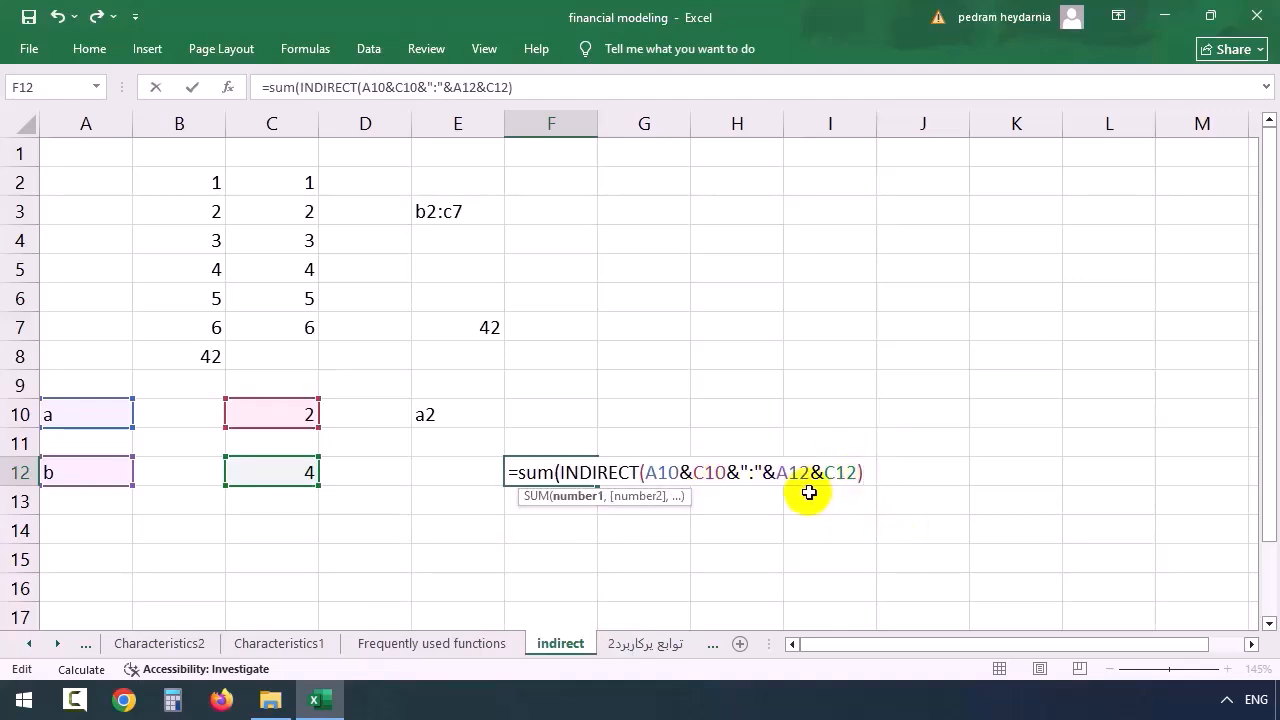
pyautogui.write(')')
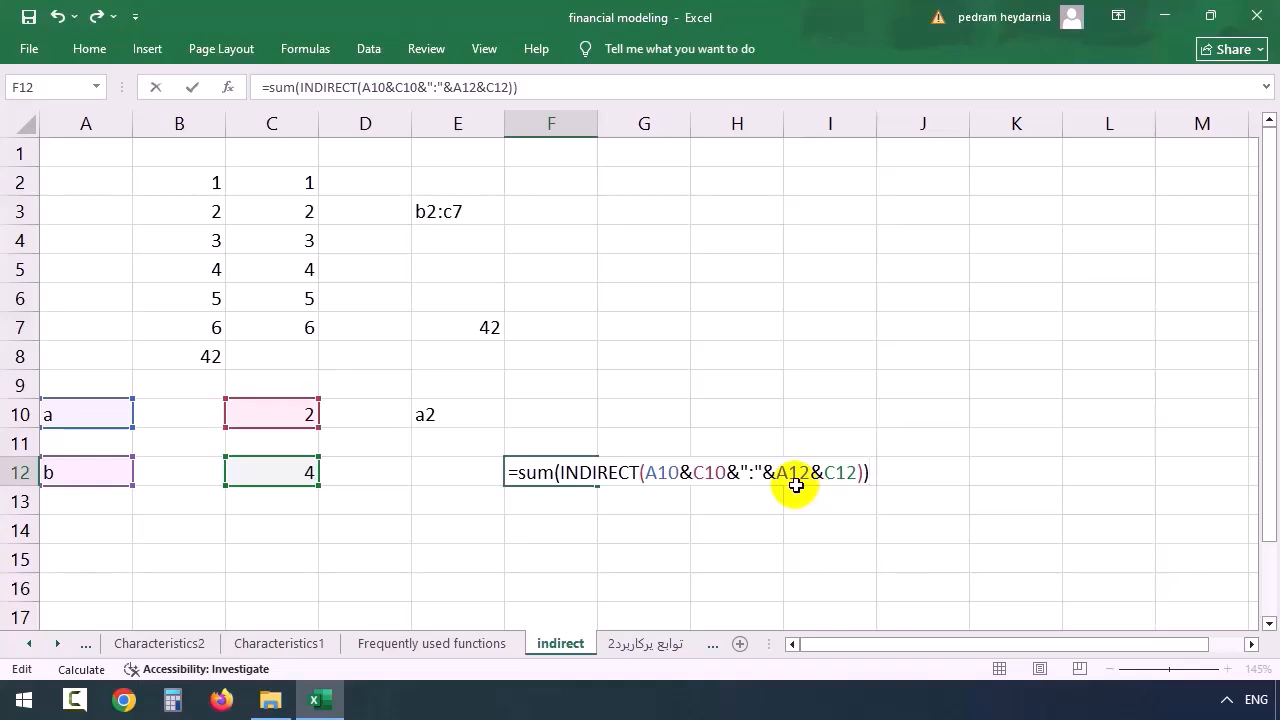
pyautogui.press('Return')
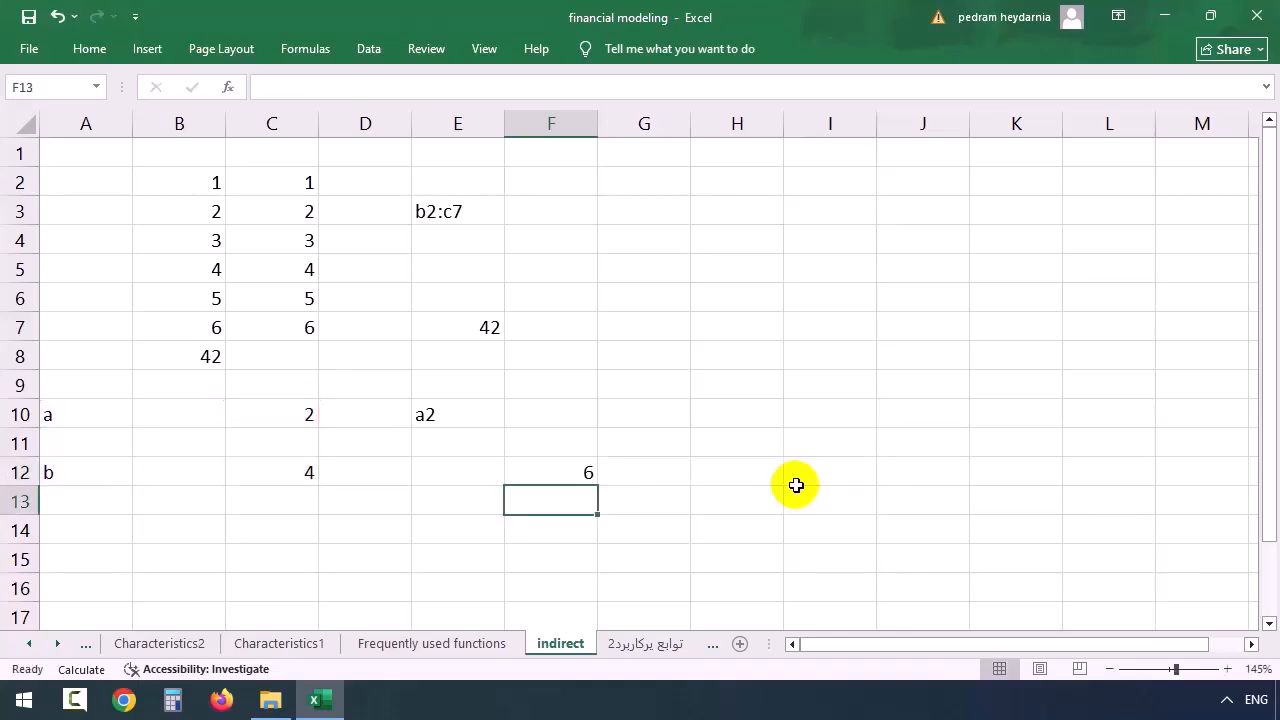
# Step: Inspect the references in the F12 formula and select A2:B4 to check the range it sums
pyautogui.click(567, 474)
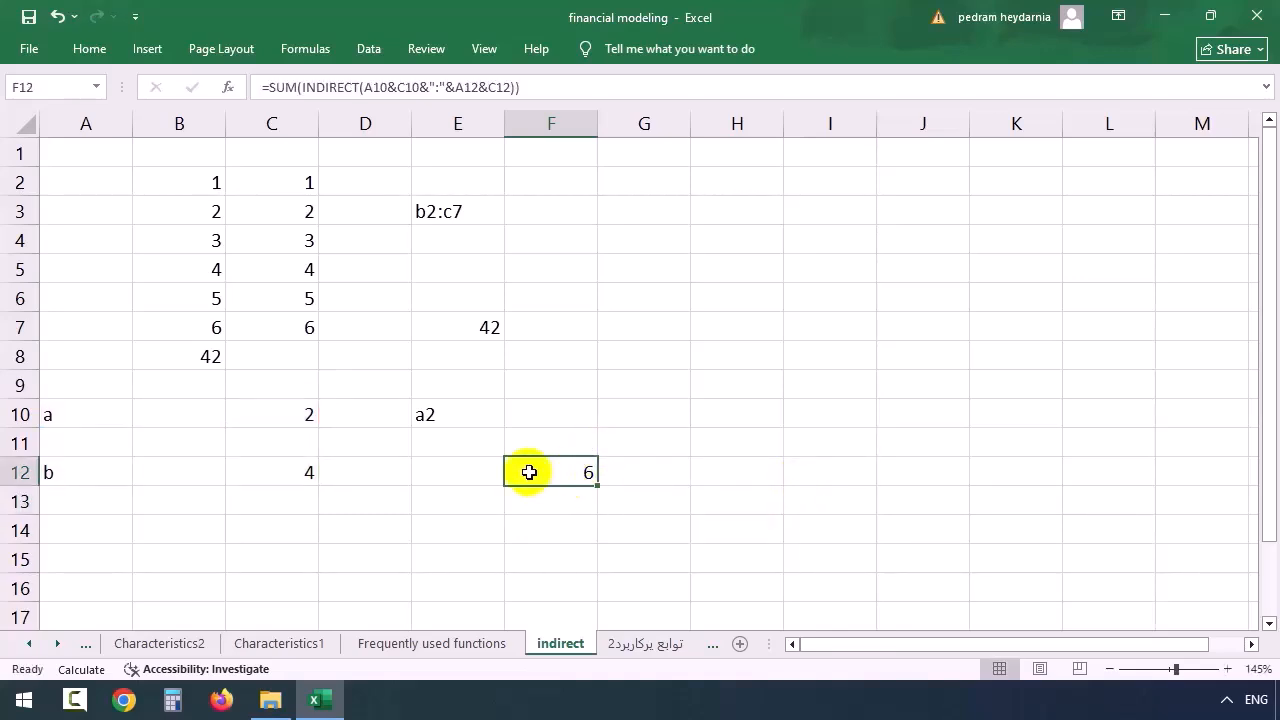
pyautogui.doubleClick(562, 468)
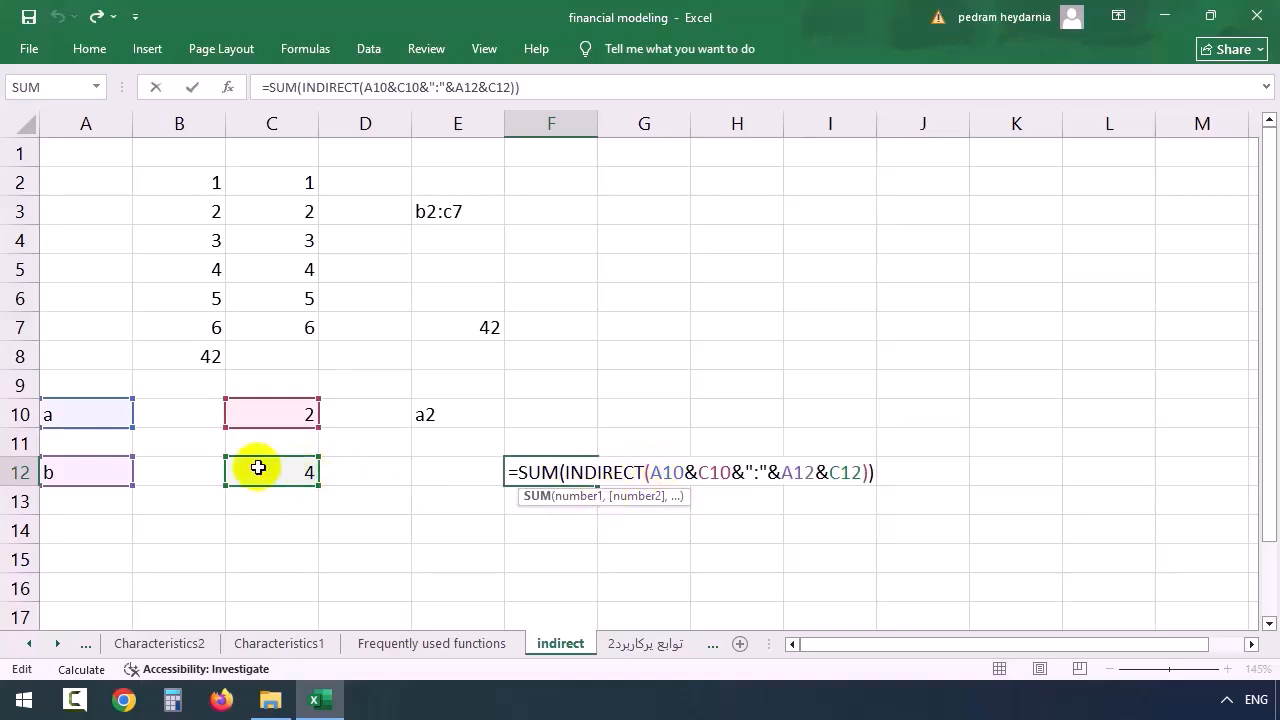
pyautogui.moveTo(100, 182); pyautogui.dragTo(180, 226)
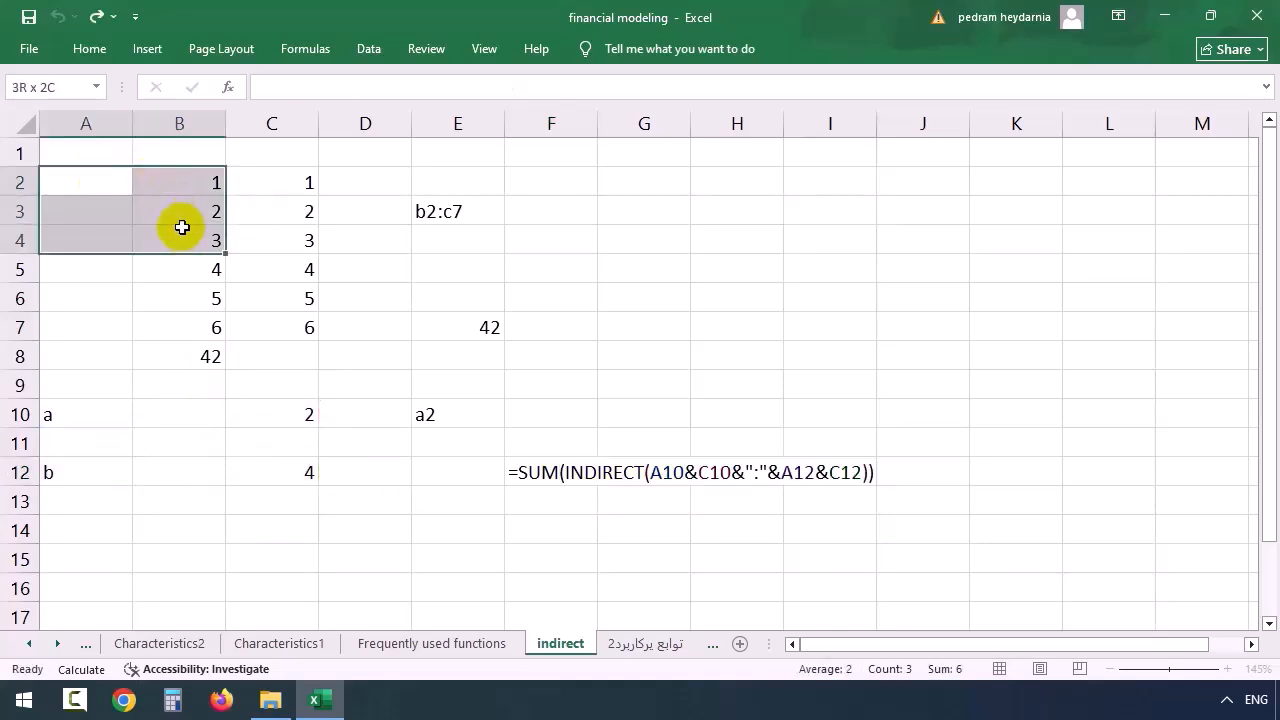
# Step: Change the end row number in C12 to 5
pyautogui.click(262, 470)
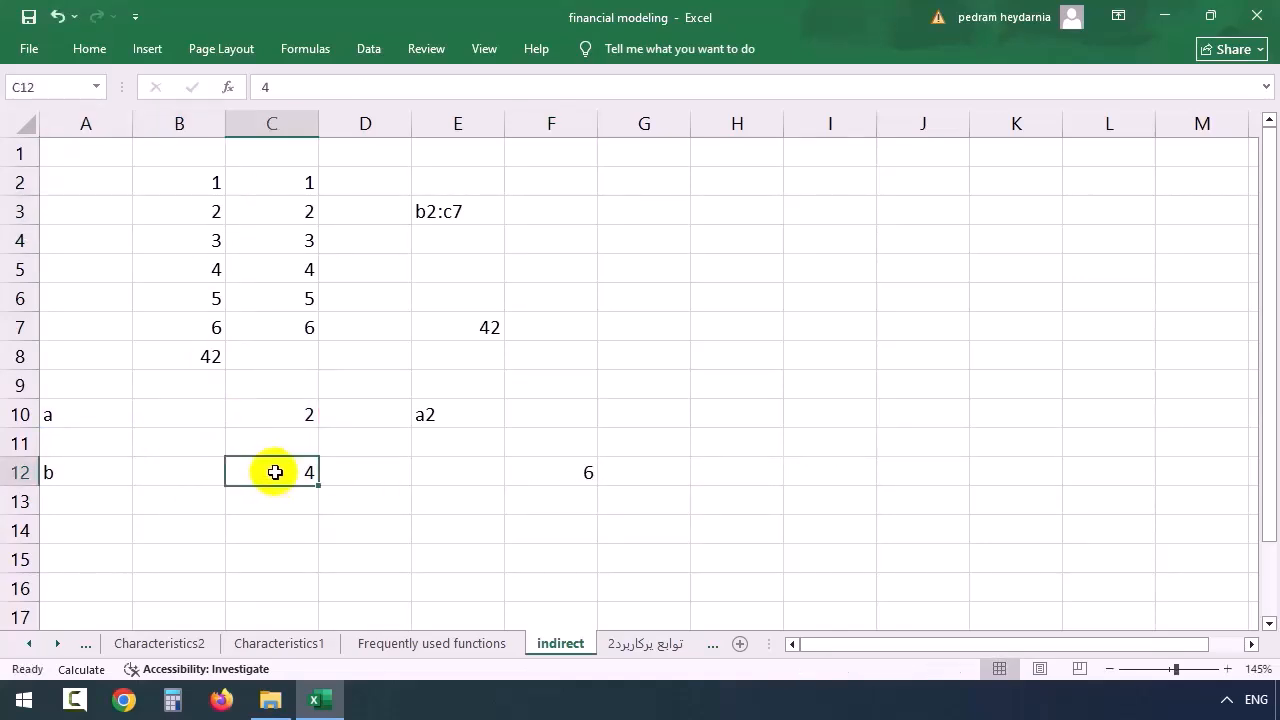
pyautogui.write('5')
pyautogui.click(551, 500)
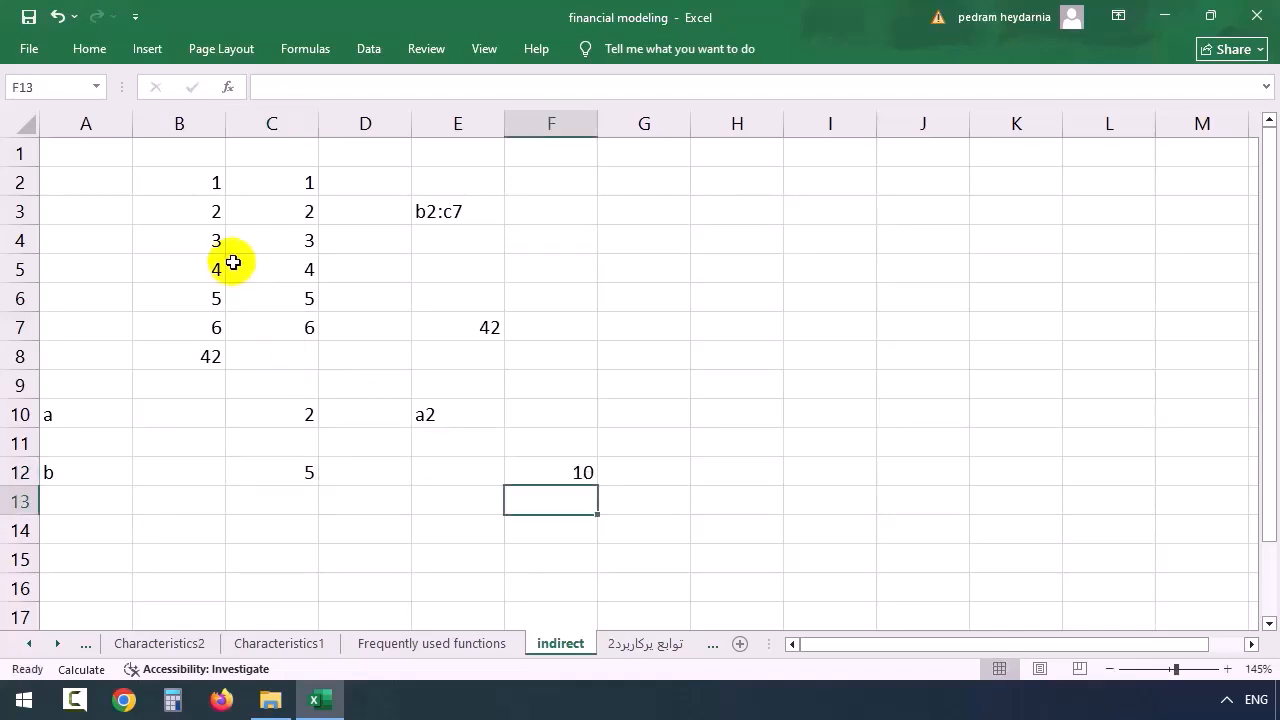
# Step: On the Frequently used functions sheet, copy the CHOOSE label from B7 into D22 below the INDIRECT label
pyautogui.hotkey('ctrl', 'pageup')
pyautogui.click(77, 317)
pyautogui.hotkey('ctrl', 'c')
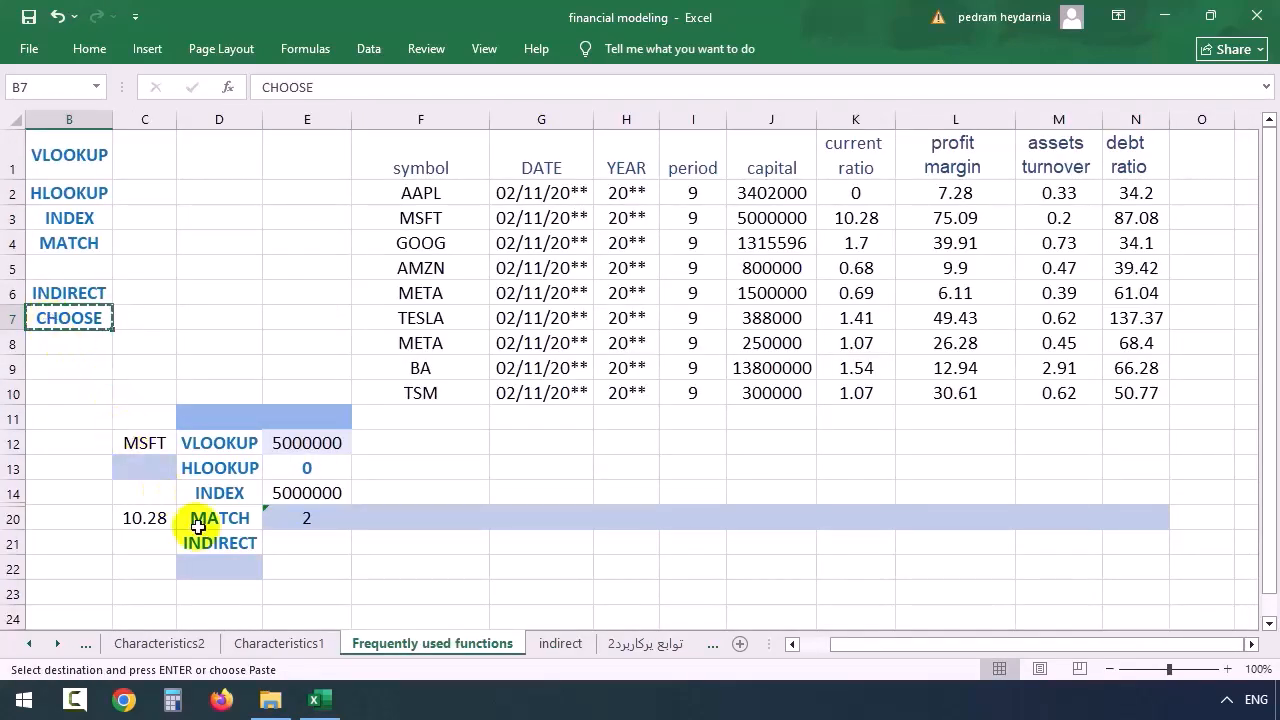
pyautogui.click(229, 568)
pyautogui.hotkey('ctrl', 'v')
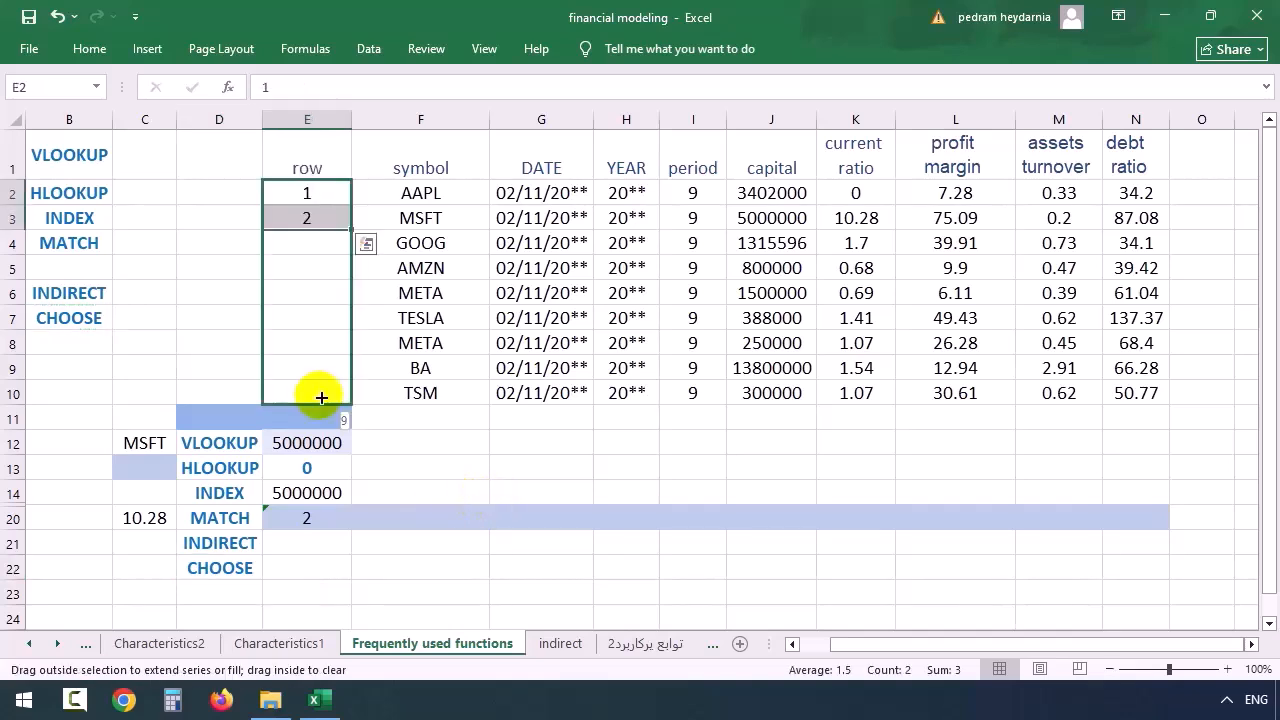
# Step: Extend the row number series from E2:E3 down to 9 in E10
pyautogui.moveTo(321, 397); pyautogui.dragTo(321, 400)
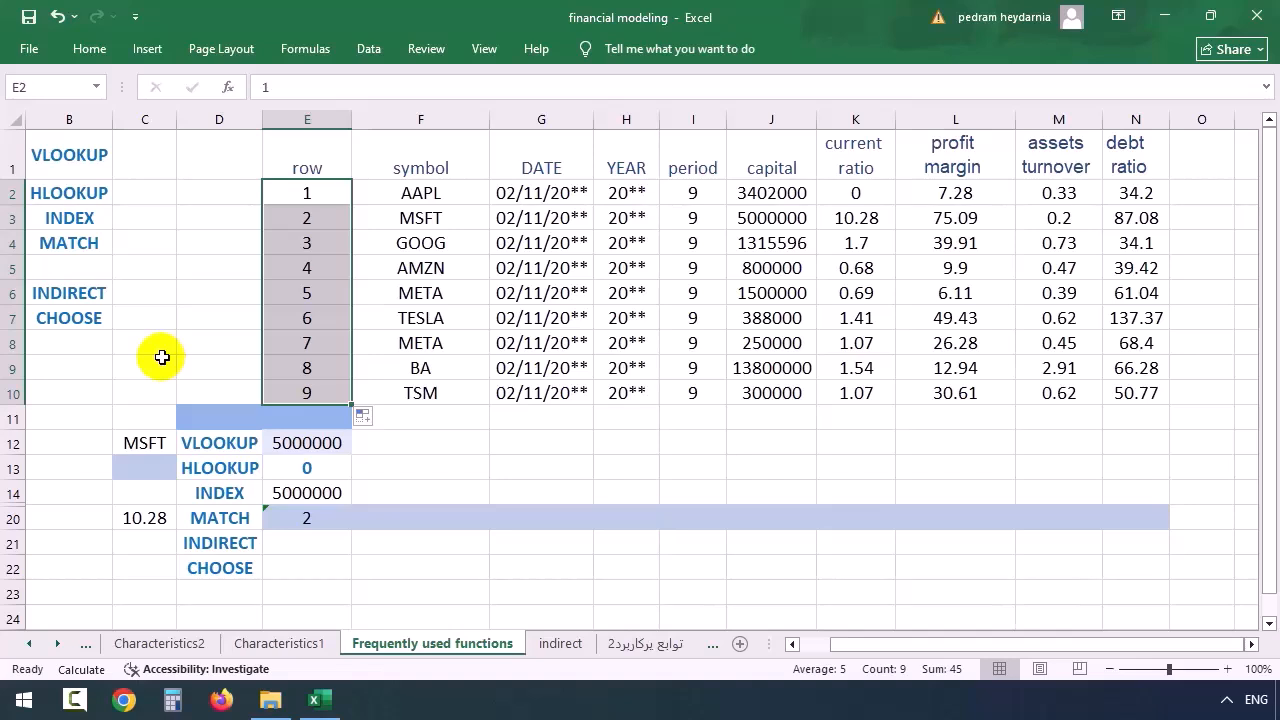
# Step: Enter a CHOOSE formula in E22 that uses C22 as the index and E2, E3 and E4 as the values
pyautogui.click(310, 568)
pyautogui.write('=cho')
pyautogui.doubleClick(340, 591)
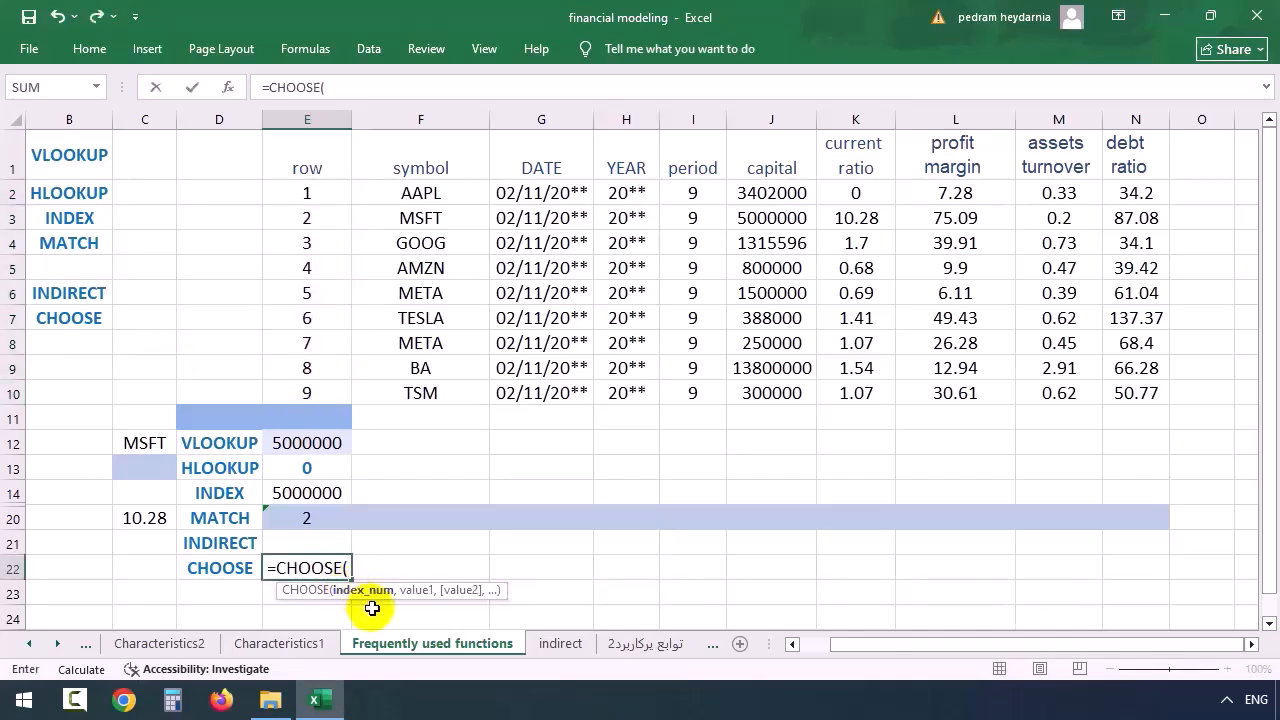
pyautogui.click(158, 568)
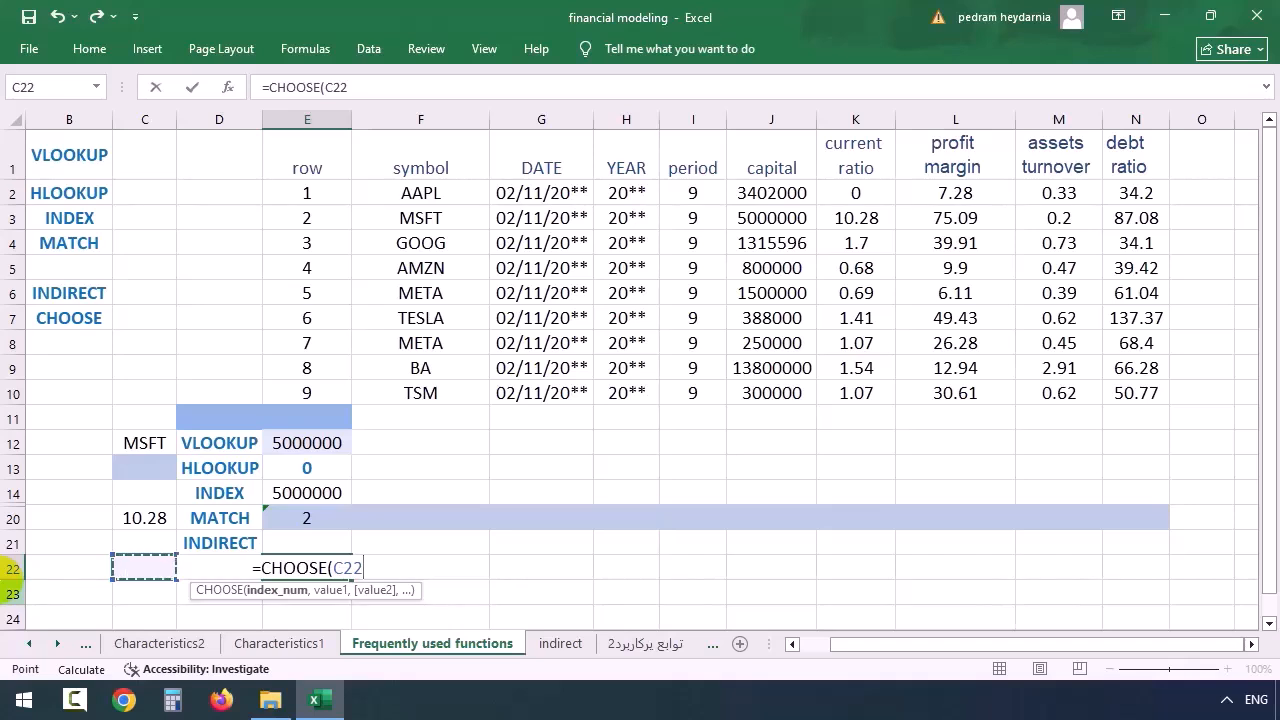
pyautogui.write(',')
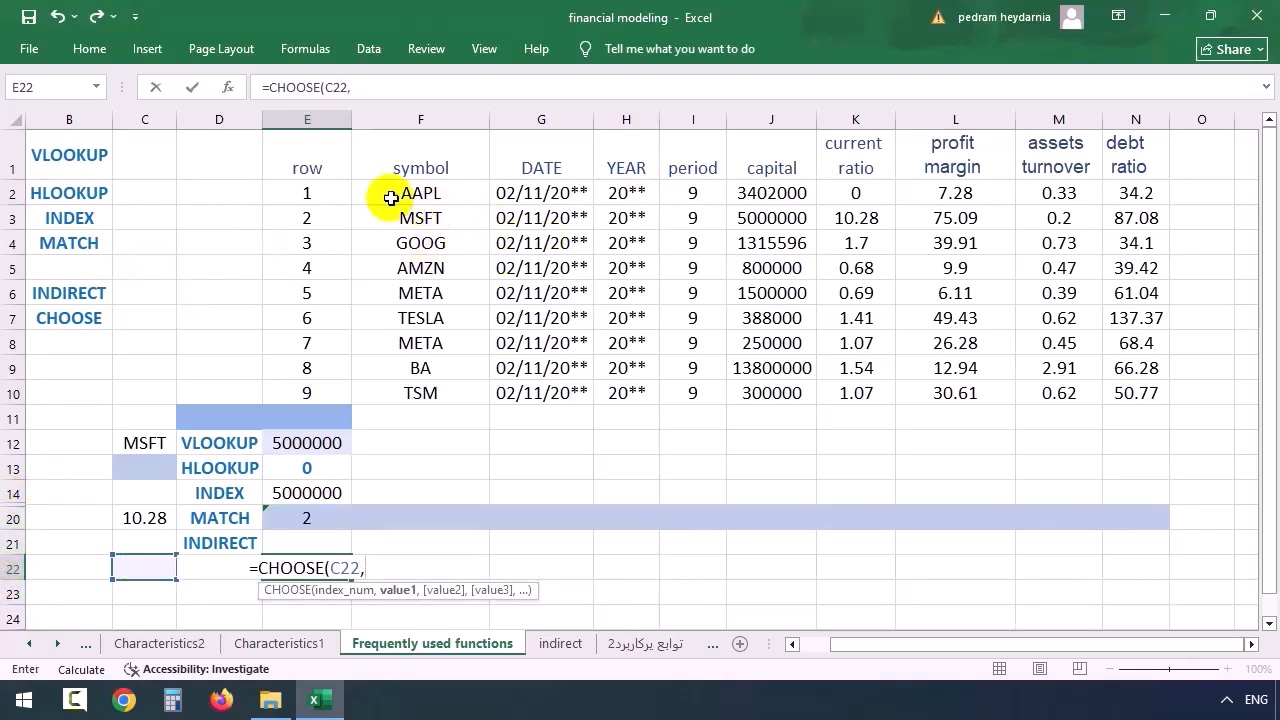
pyautogui.click(337, 197)
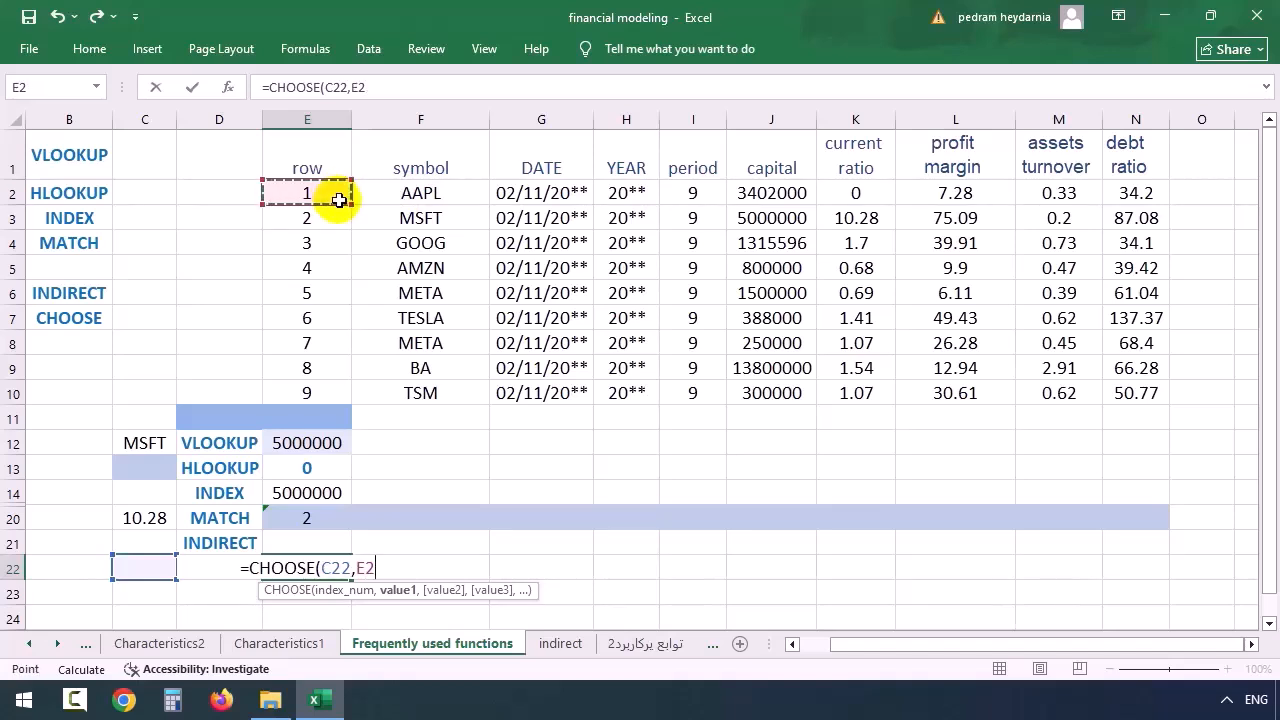
pyautogui.write(',')
pyautogui.click(334, 216)
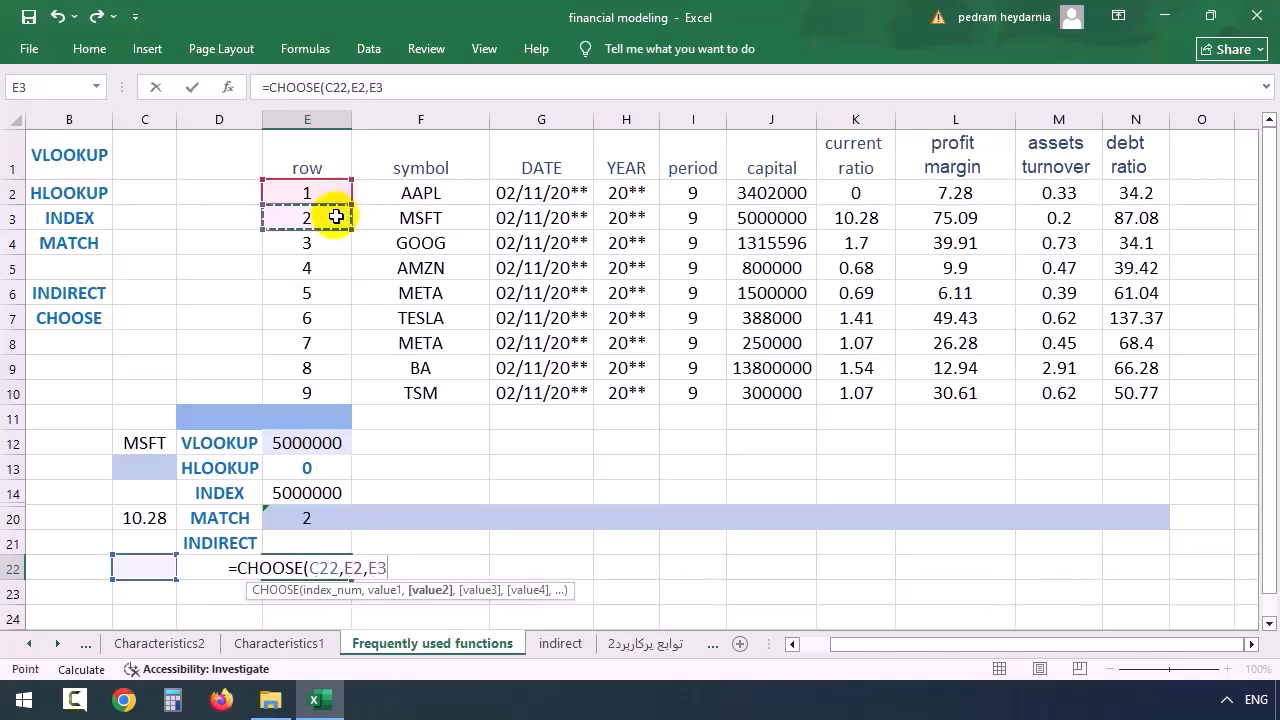
pyautogui.write(',')
pyautogui.click(320, 241)
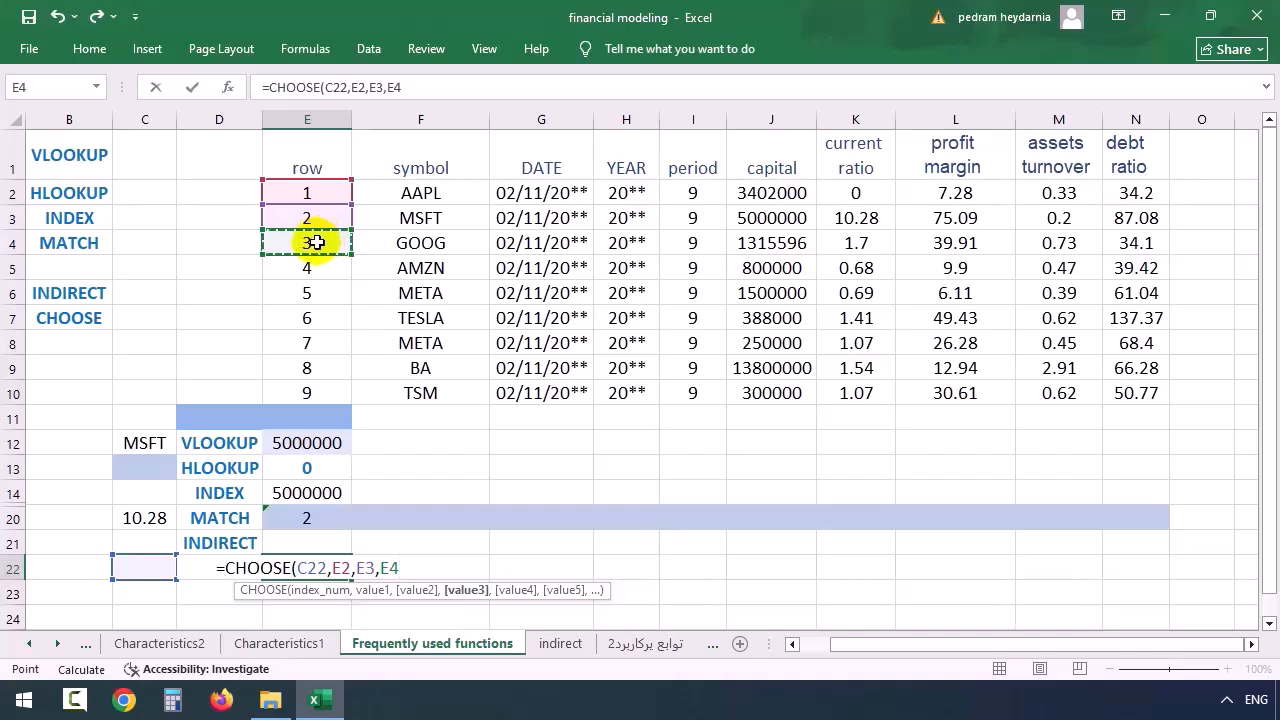
pyautogui.press('Return')
# Step: Enter 1 as the index number in C22 and re-enter the CHOOSE formula in E22 to recalculate it
pyautogui.click(149, 567)
pyautogui.write('1')
pyautogui.press('Return')
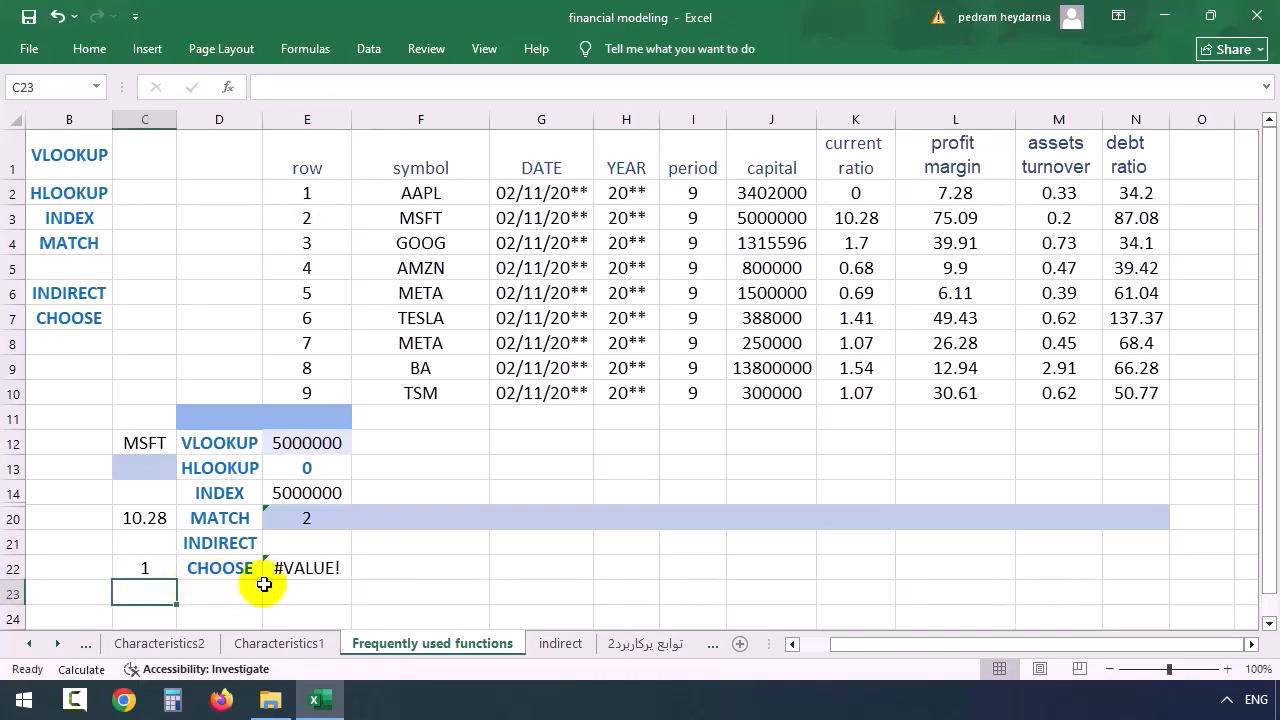
pyautogui.click(286, 568)
pyautogui.doubleClick(289, 568)
pyautogui.press('Return')
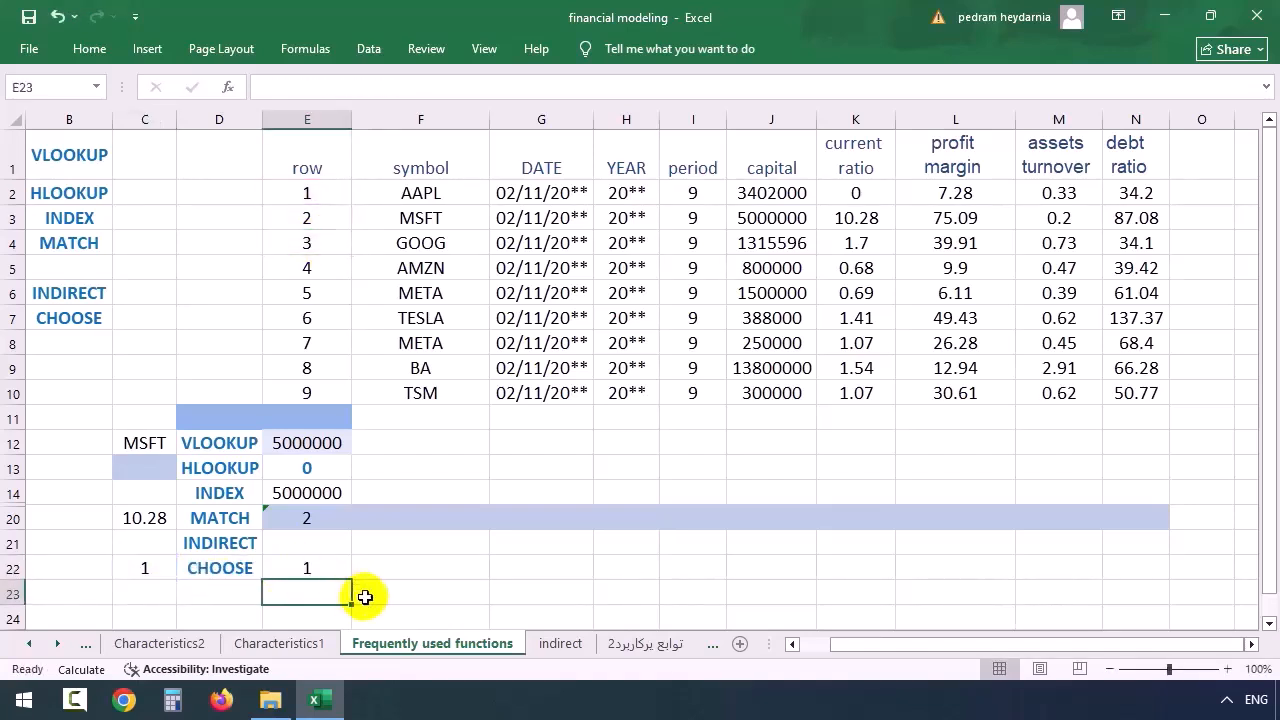
# Step: Change the index number in C22 to 3 and recalculate the CHOOSE result in E22
pyautogui.click(130, 568)
pyautogui.write('3')
pyautogui.press('Tab')
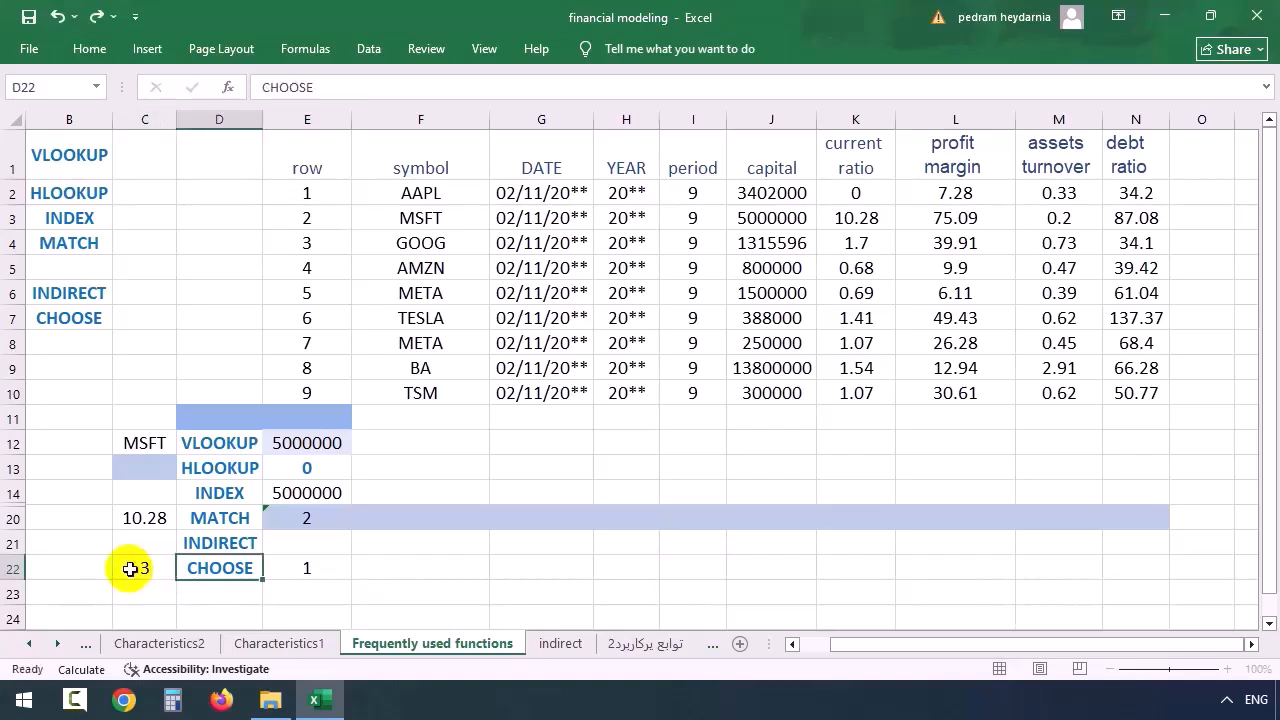
pyautogui.press('Tab')
pyautogui.press('Down')
# Step: Start a CHOOSE formula across F22:N22 with C22 as its index number
pyautogui.click(423, 546)
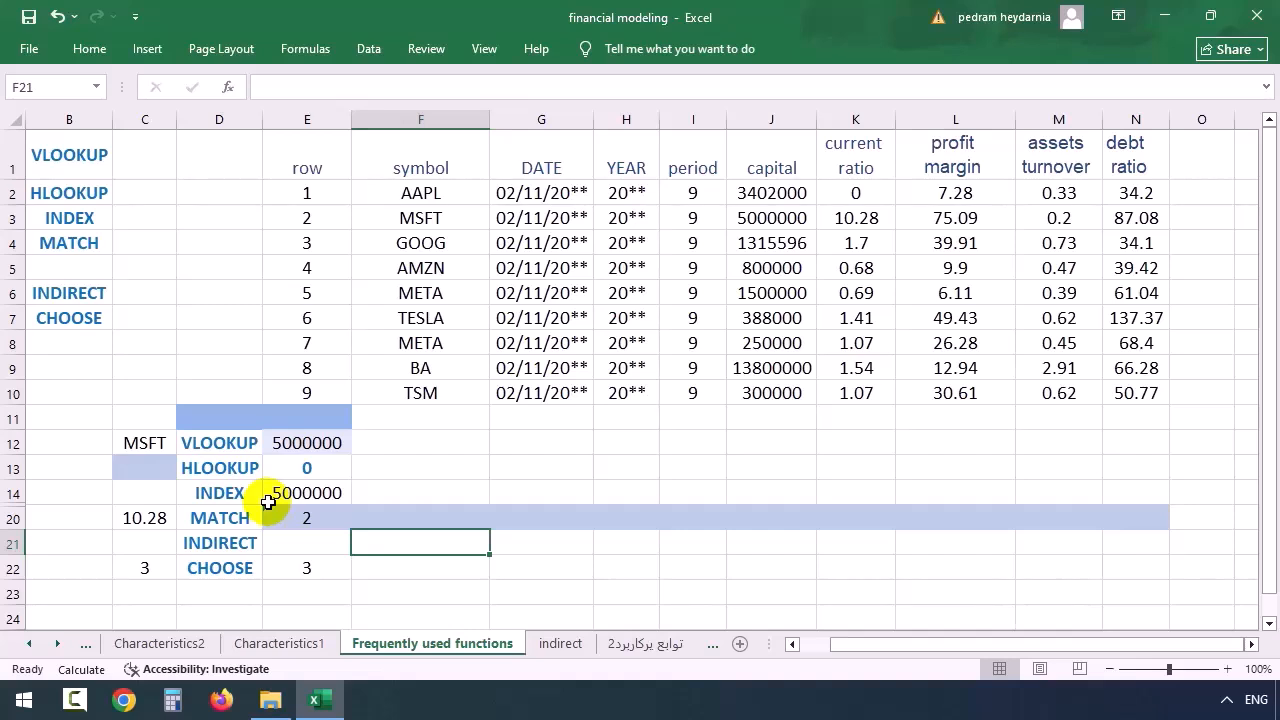
pyautogui.press('Down')
pyautogui.write('=chii')
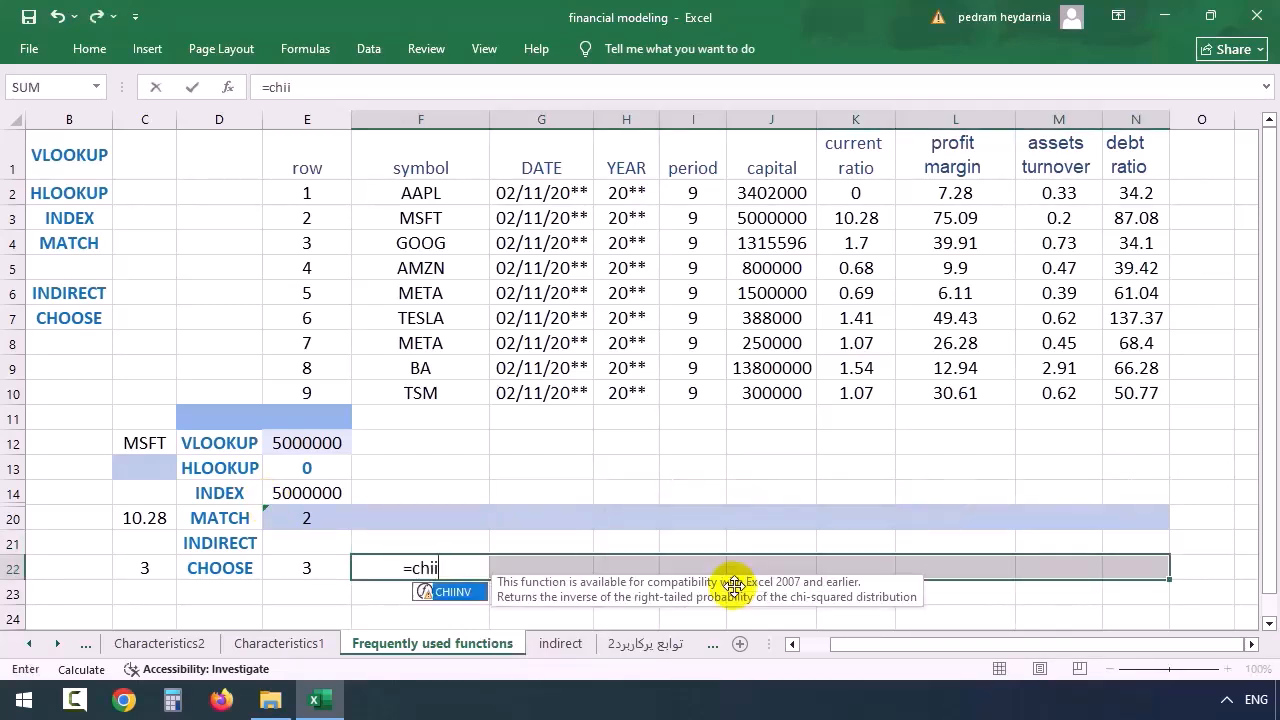
pyautogui.press('BackSpace')
pyautogui.press('BackSpace')
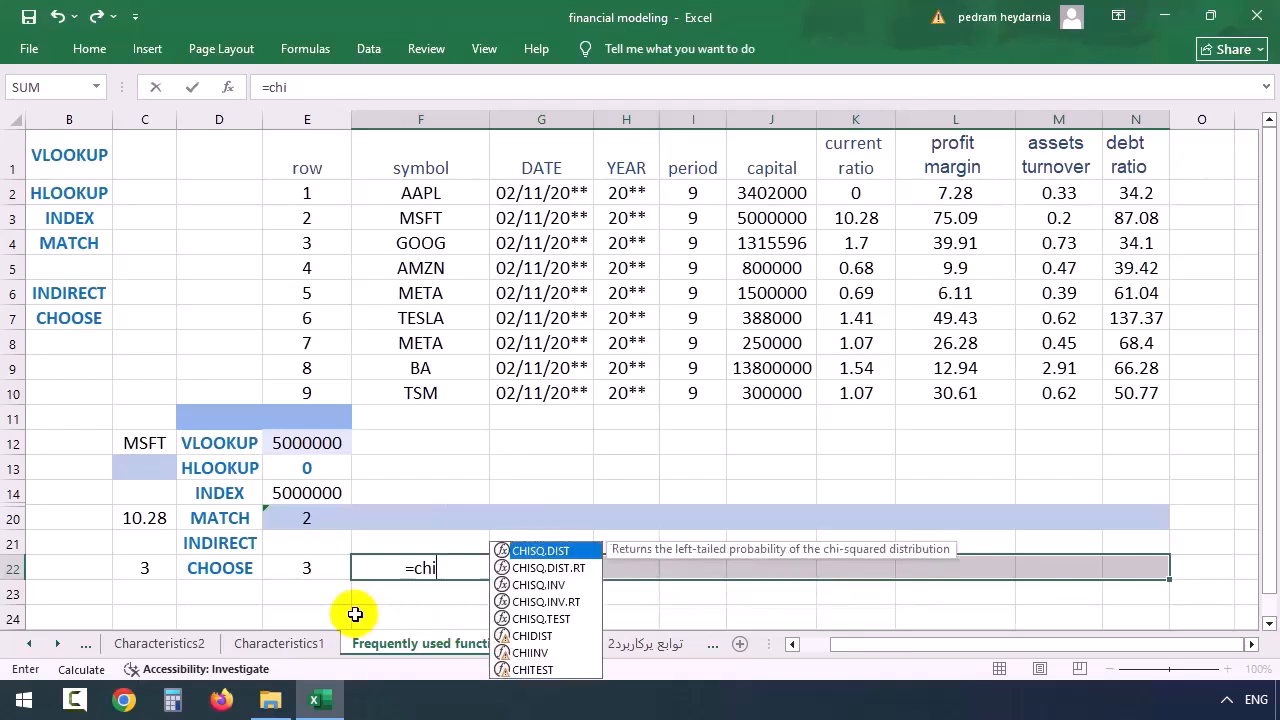
pyautogui.write('oo')
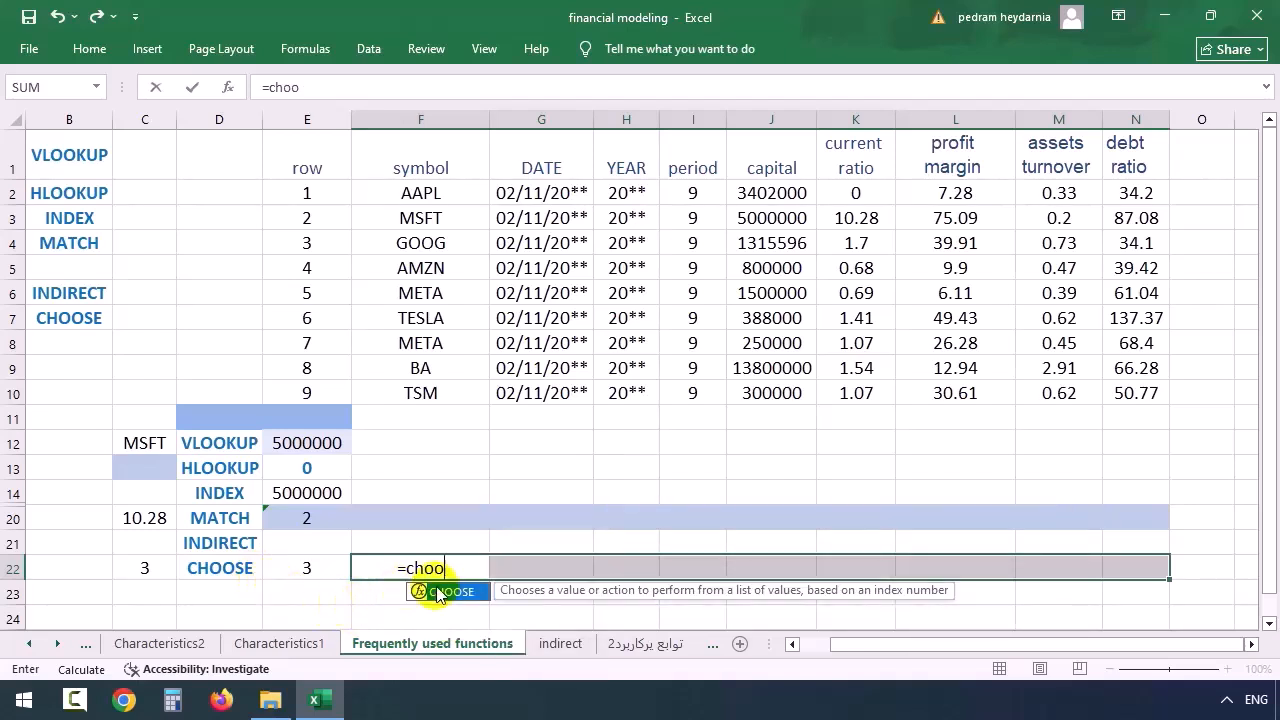
pyautogui.doubleClick(437, 594)
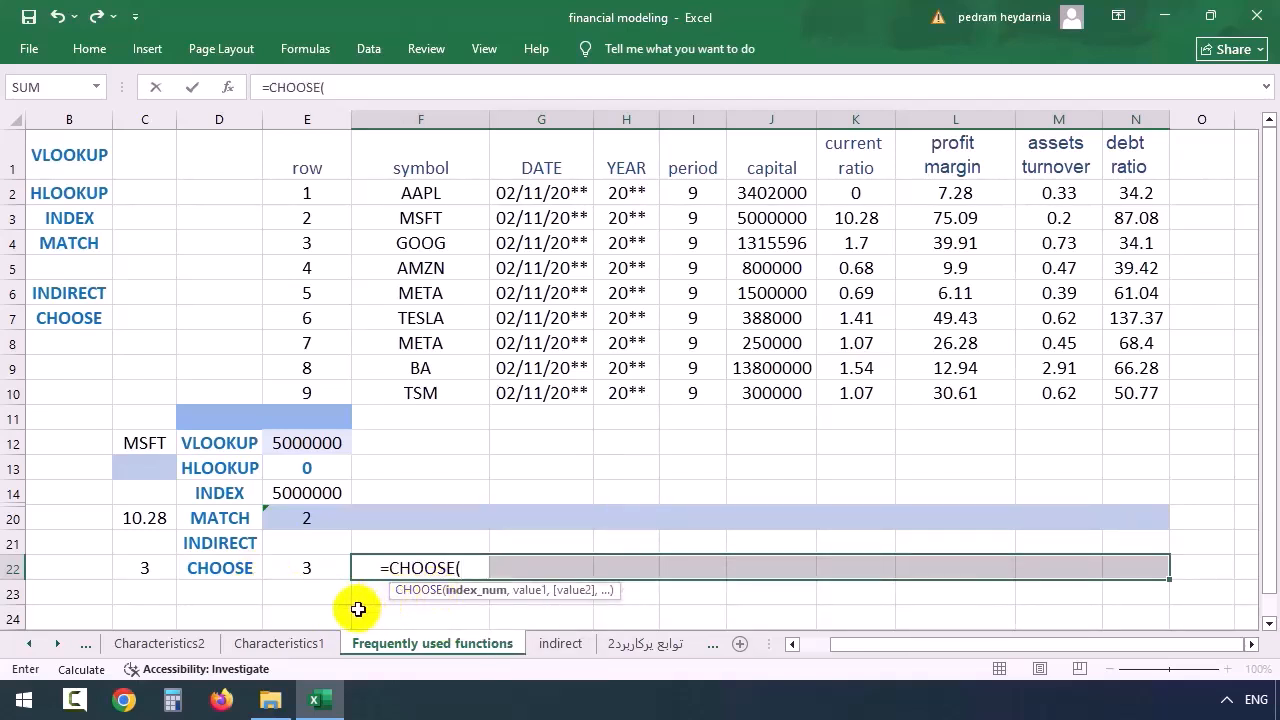
pyautogui.click(135, 568)
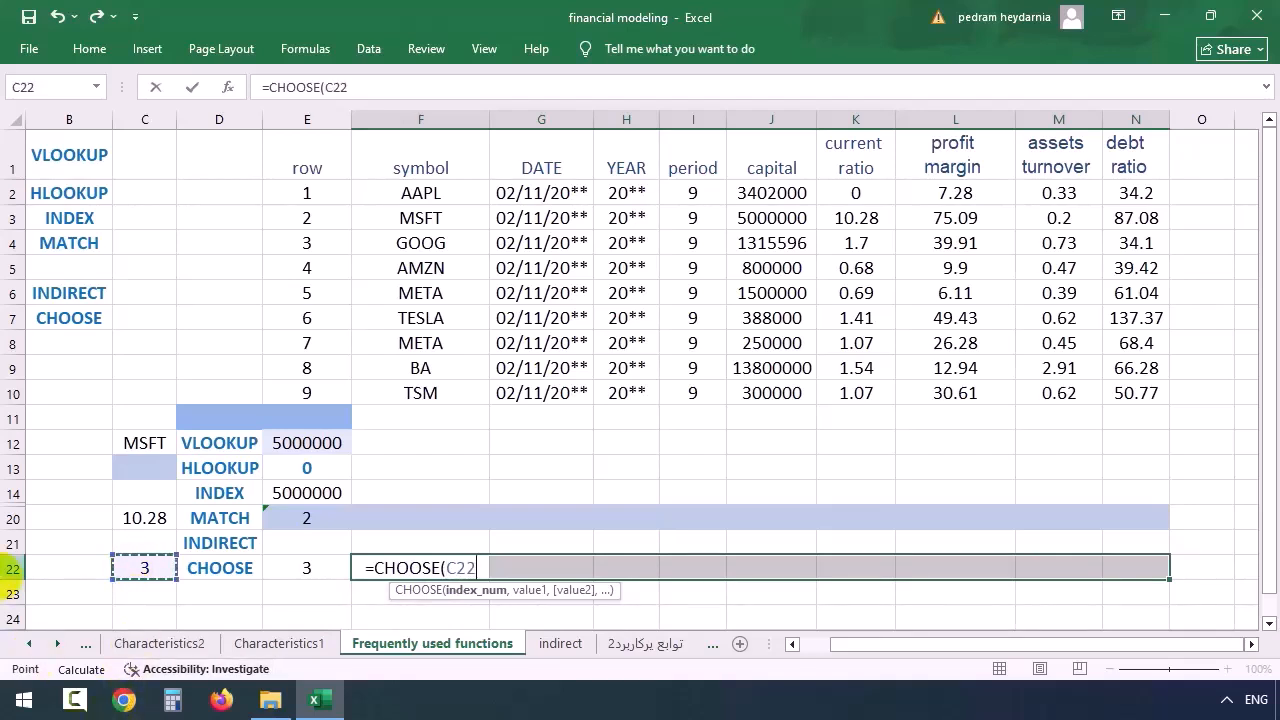
pyautogui.write(',')
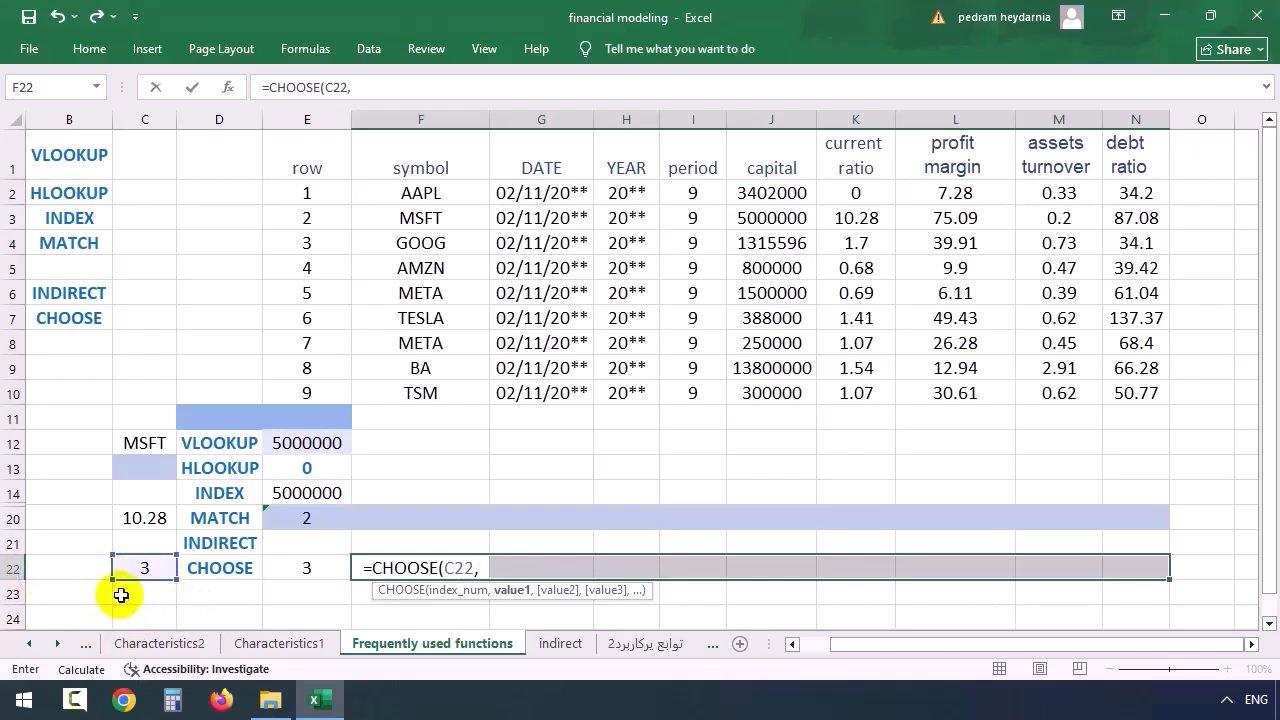
# Step: Add F2:N2, F3:N3 and F4:N4 as the CHOOSE values and commit the formula as an array formula across F22:N22
pyautogui.moveTo(400, 193); pyautogui.dragTo(1113, 205)
pyautogui.write(',')
pyautogui.moveTo(414, 217); pyautogui.dragTo(1123, 219)
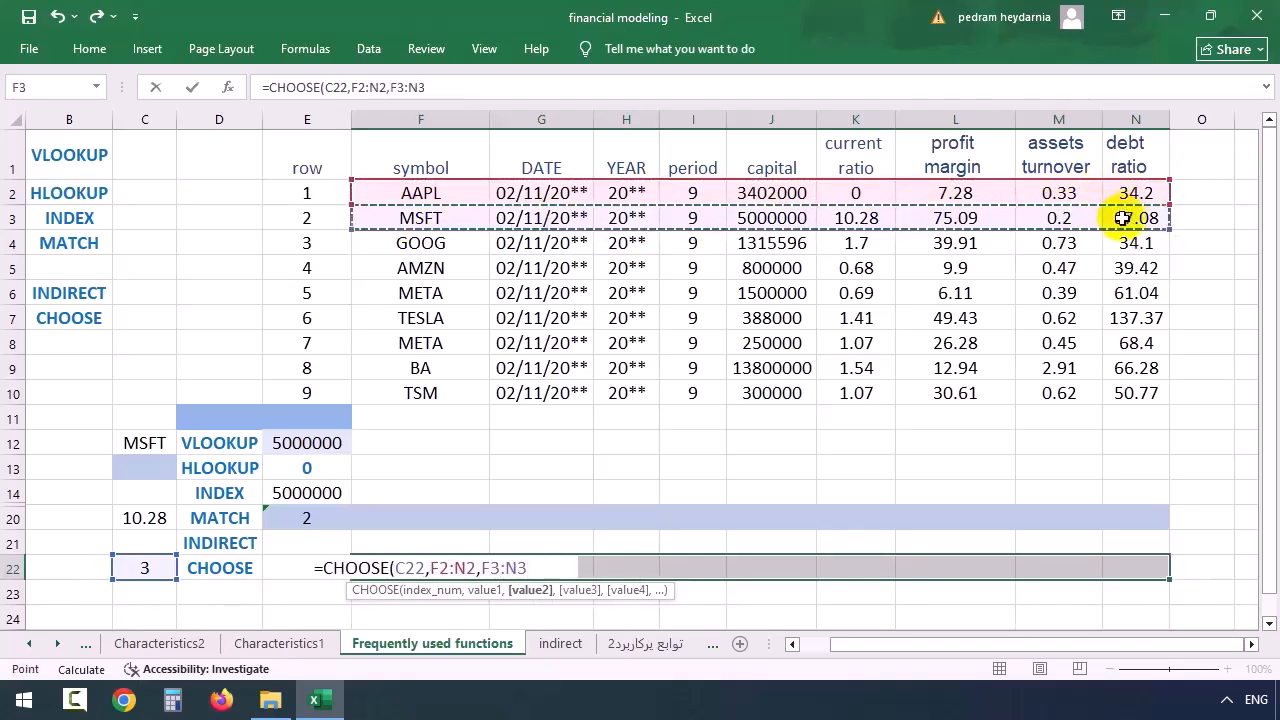
pyautogui.write(',')
pyautogui.moveTo(422, 243); pyautogui.dragTo(1131, 248)
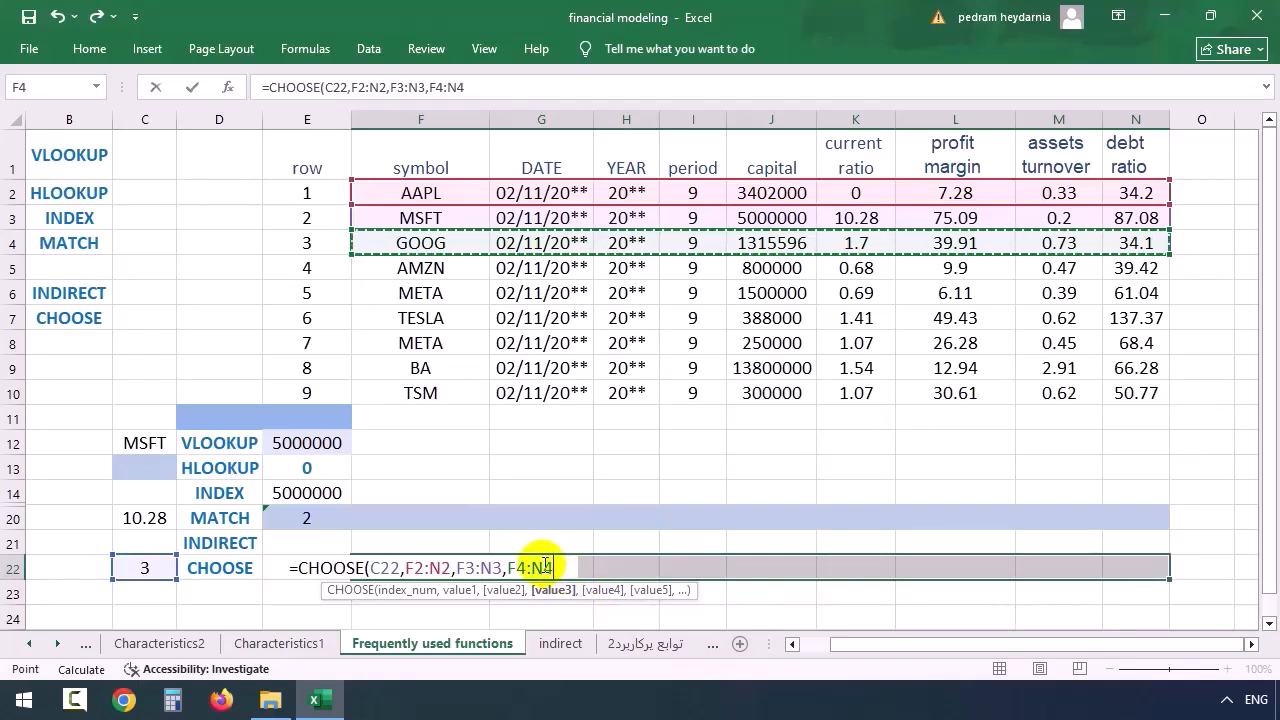
pyautogui.hotkey('ctrl', 'shift', 'Return')
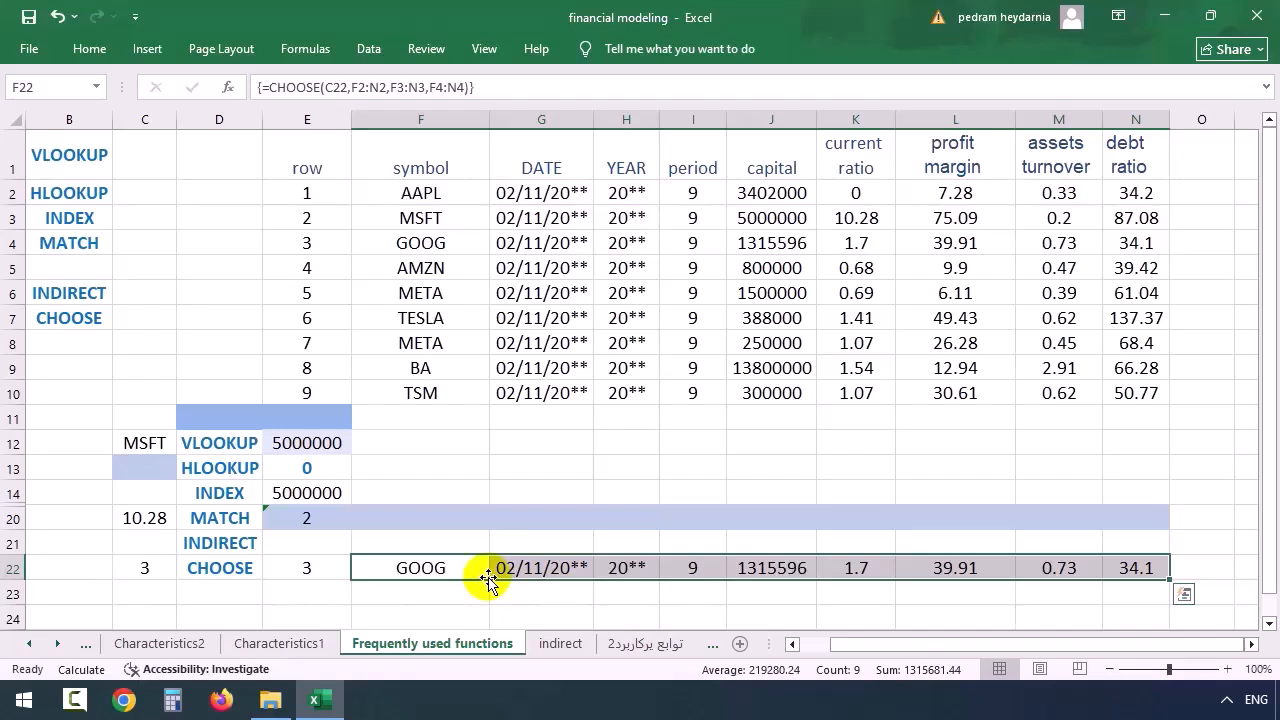